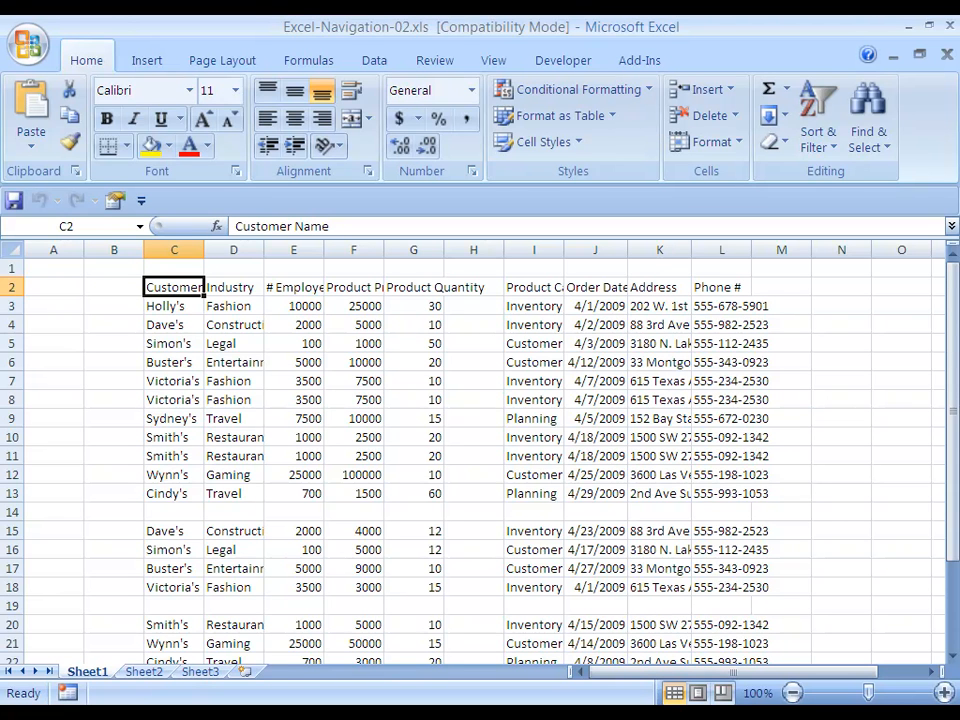
Select the contiguous data block C2:G13 starting from the Customer Name header, then return to C2.
key("ctrl+shift+Down")
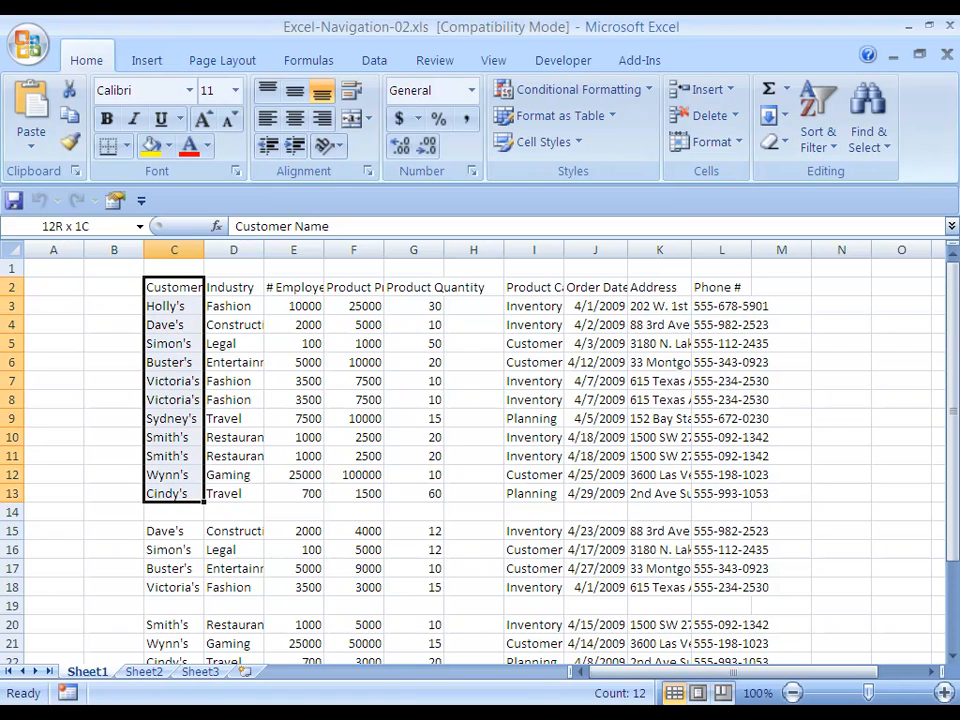
key("ctrl+shift+Right")
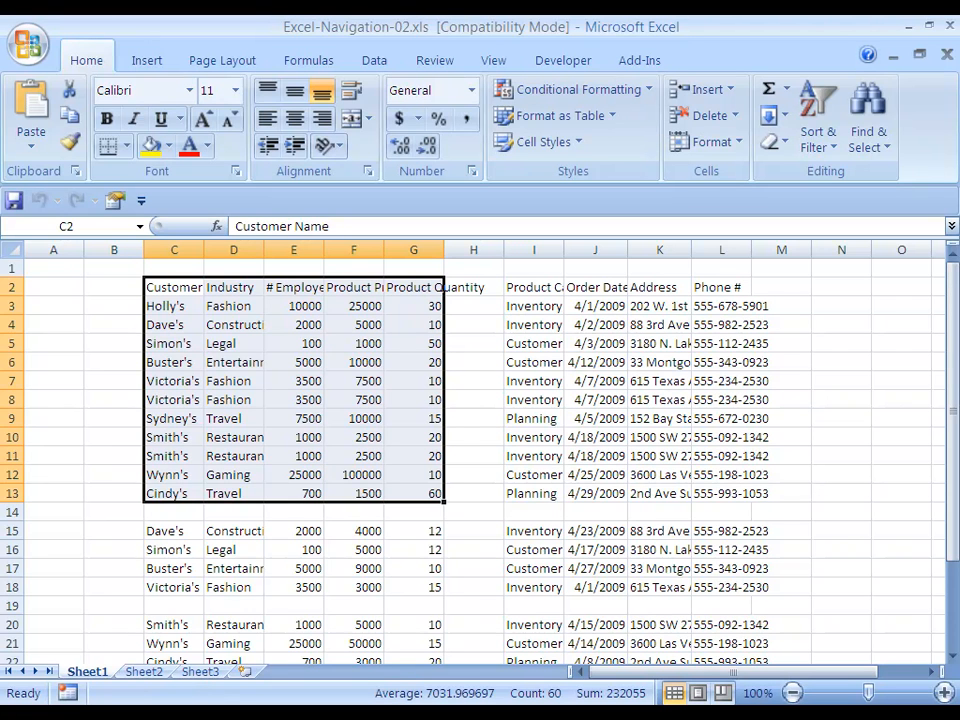
key("Left")
key("Right")
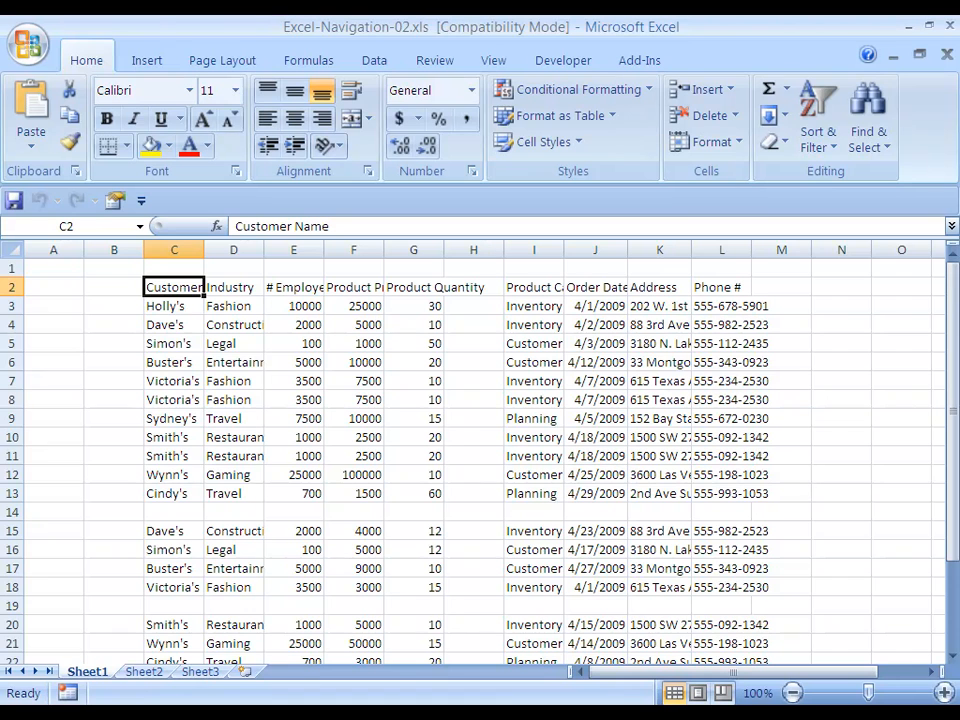
Select the whole Customer Name column C twice, returning to cell C2 each time.
key("ctrl+space")
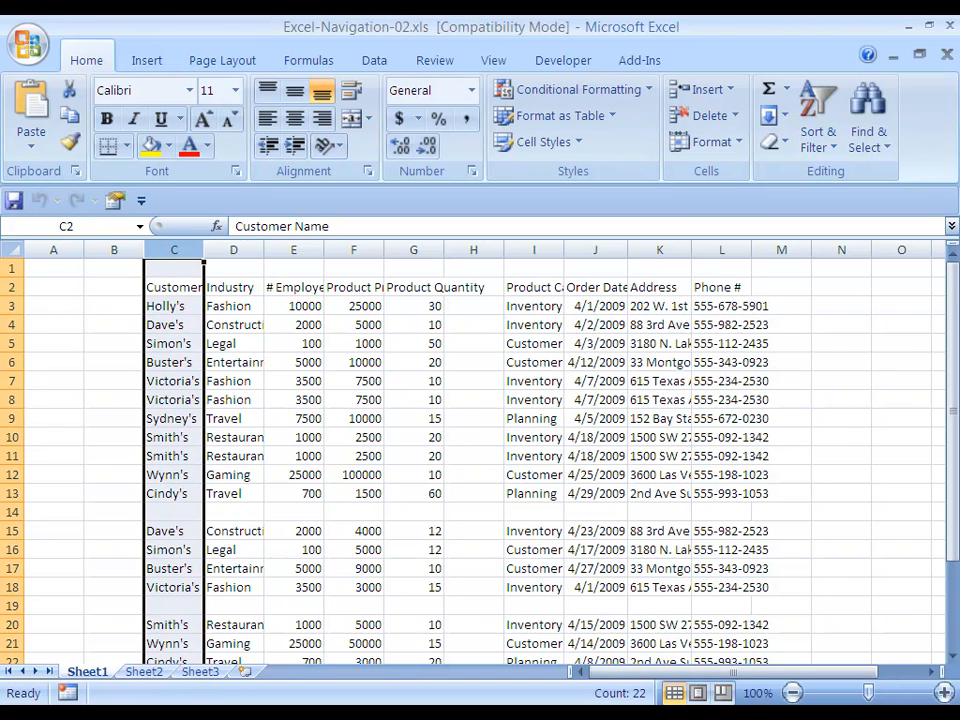
key("Down")
key("Up")
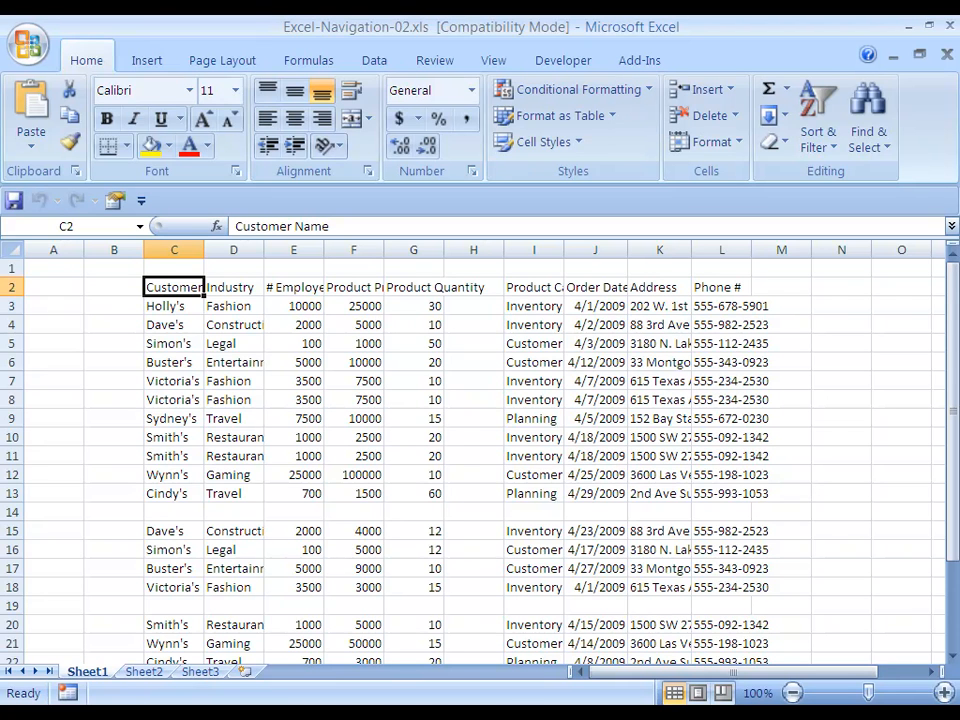
key("ctrl+space")
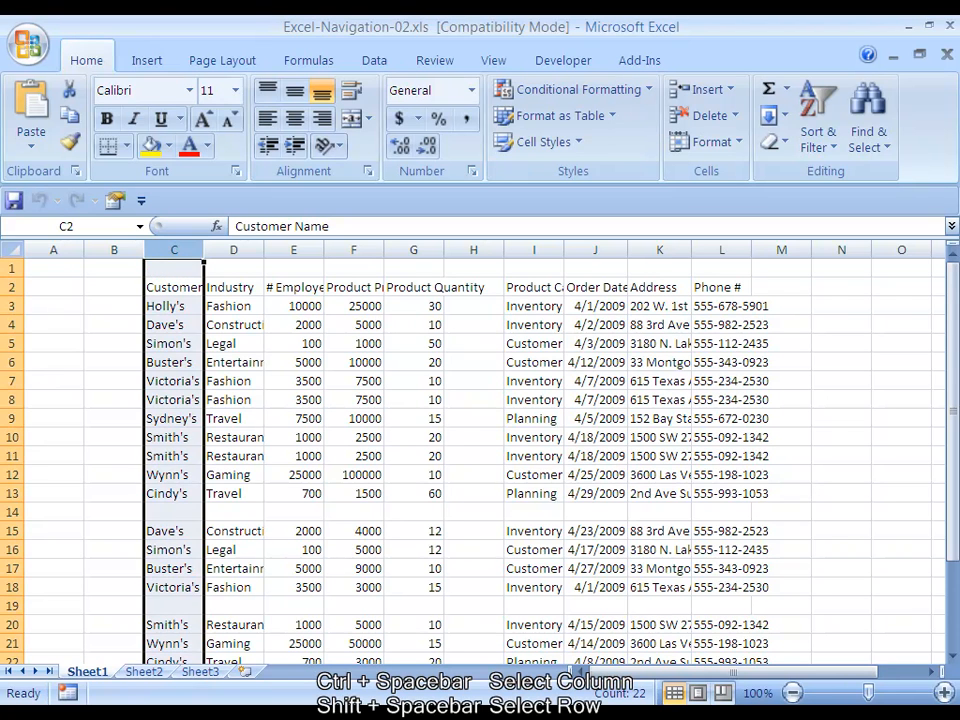
key("Down")
key("Up")
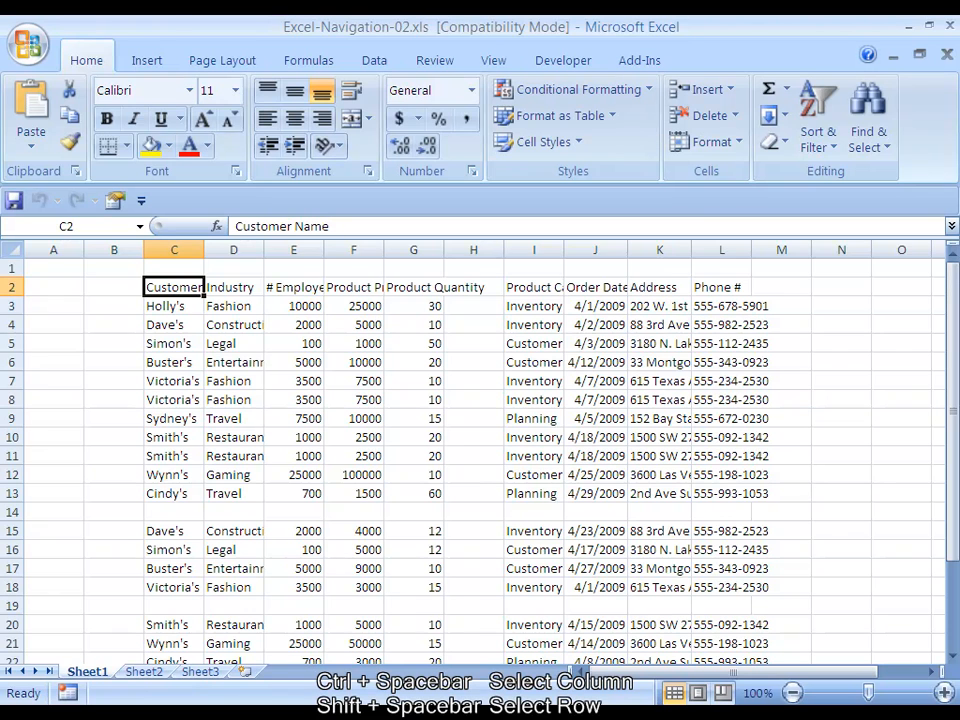
Select the entire header row 2, then clear the selection and move to the Industry header in D2.
key("shift+space")
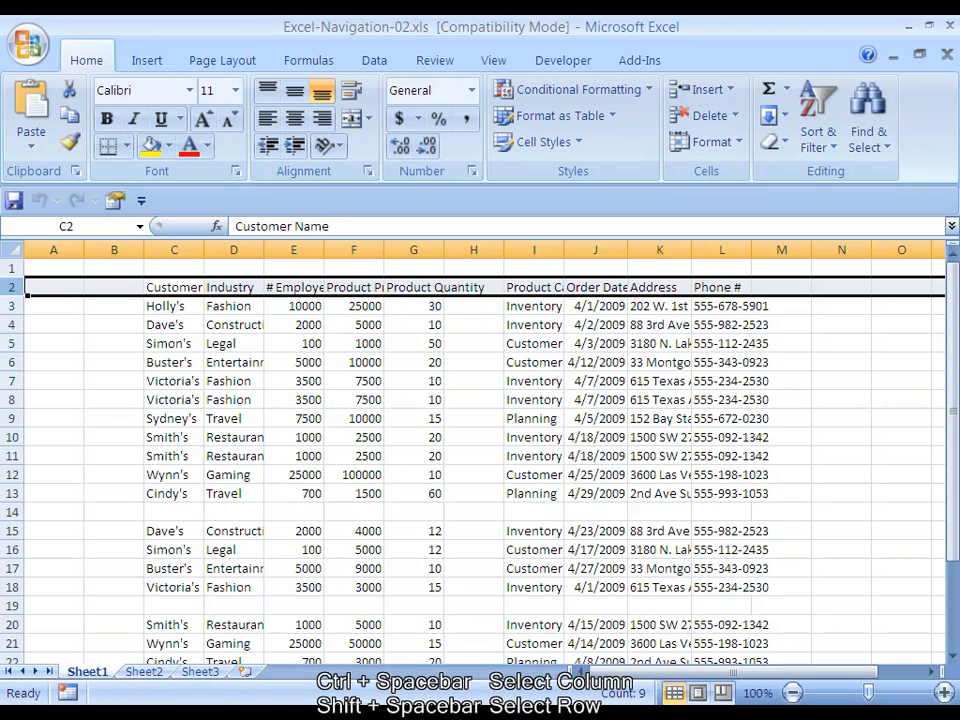
key("Left")
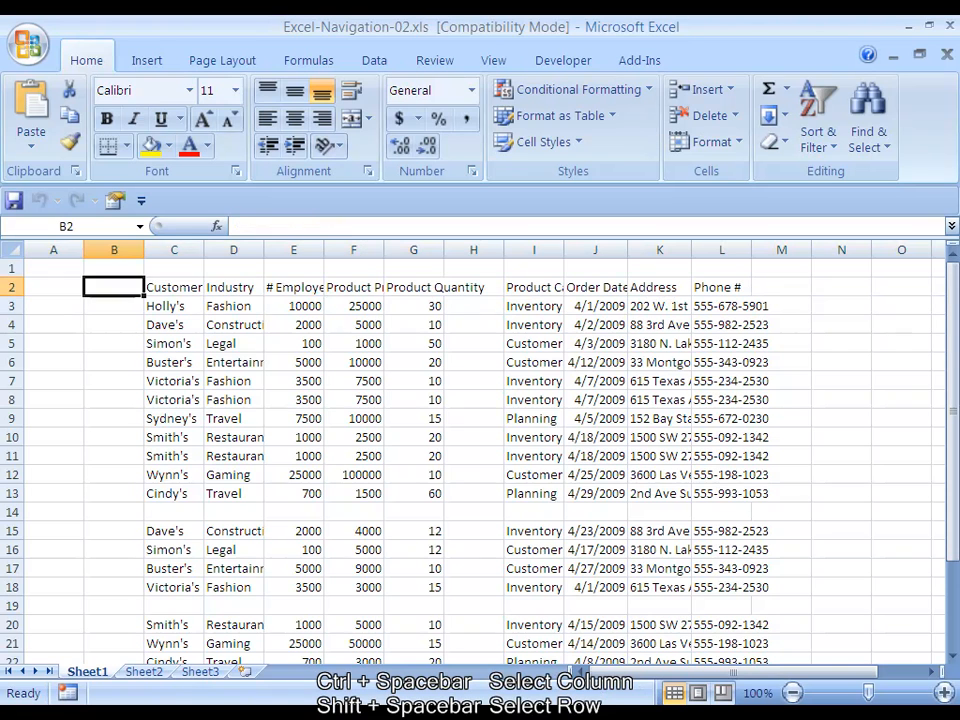
key("Right")
key("Right")
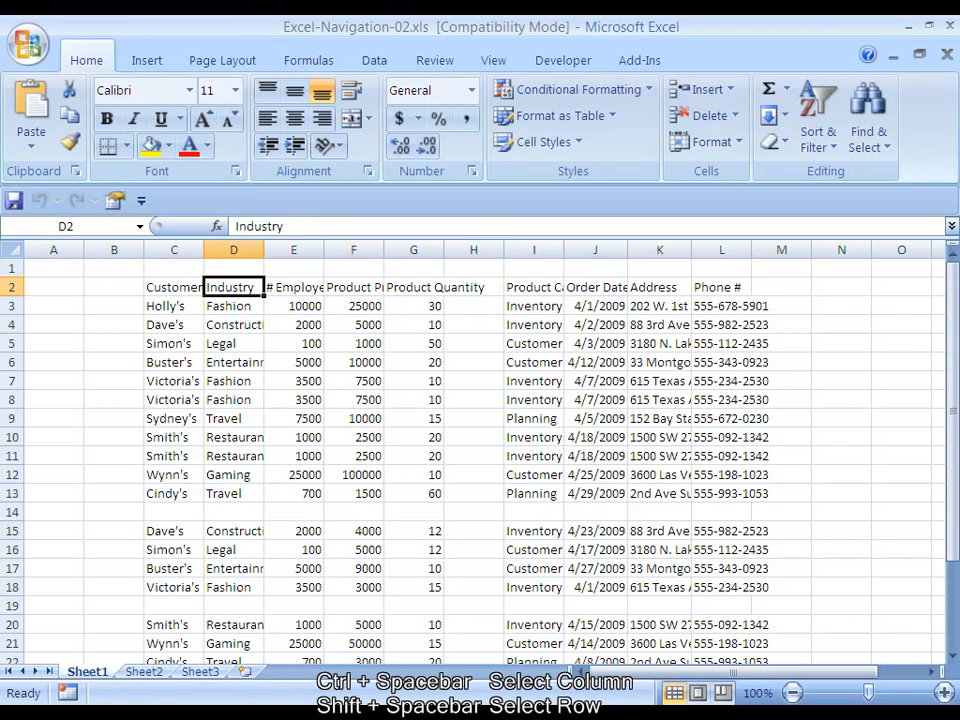
Select the whole Industry column D, then select the entire header row 2.
key("ctrl+space")
key("Down")
key("Up")
left_click(14, 287)
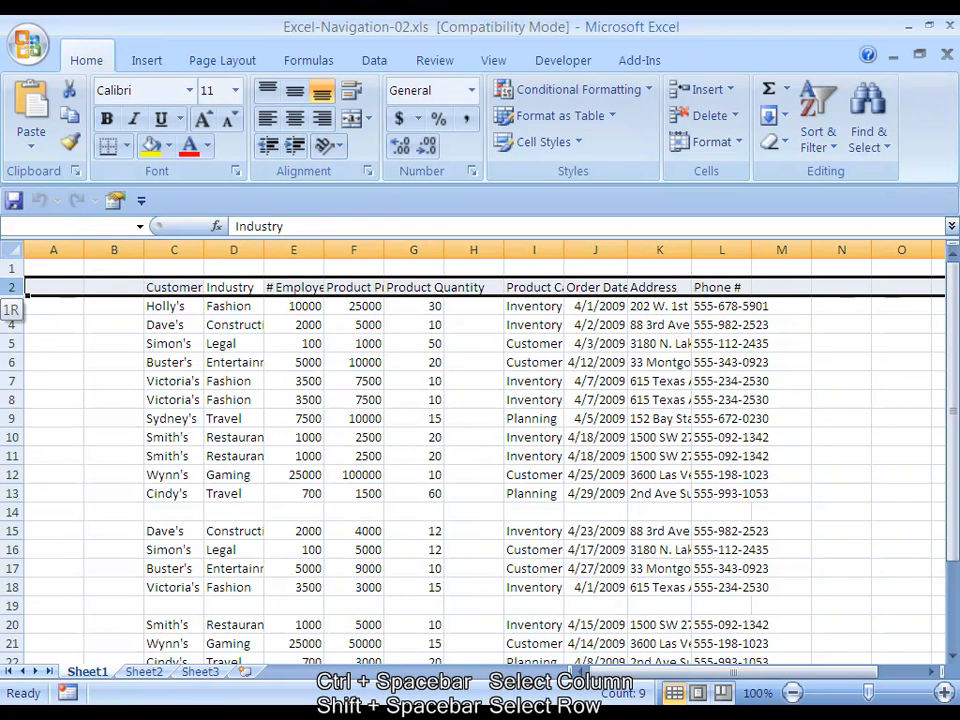
Go to E13 and select the entire row 13, then select the whole of column F.
key("Right")
key("ctrl+Down")
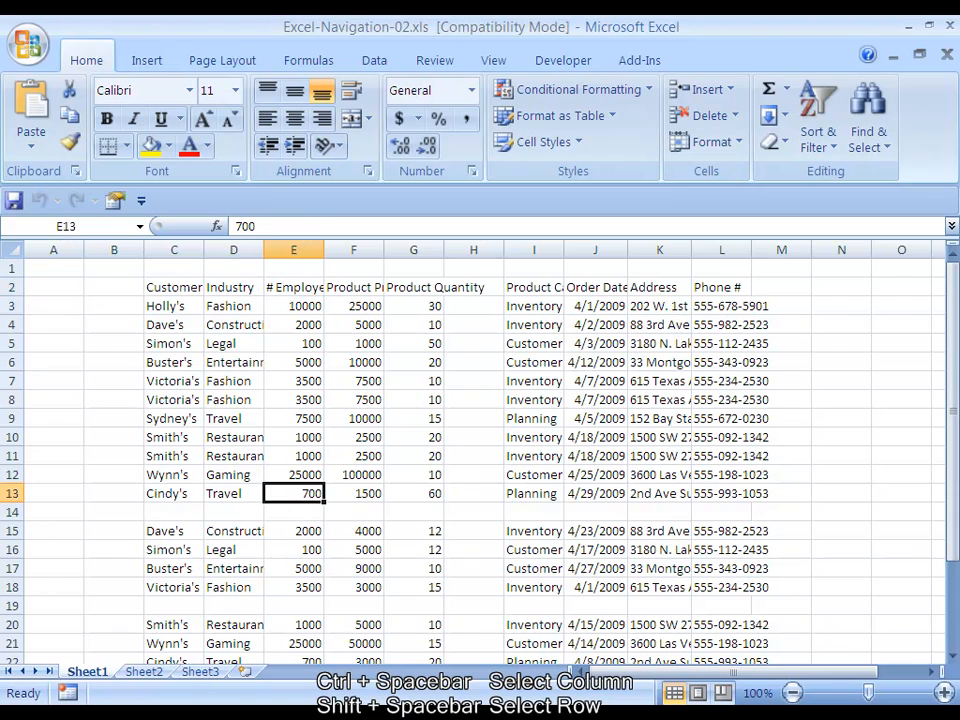
key("shift+space")
key("Down")
key("Up")
key("Right")
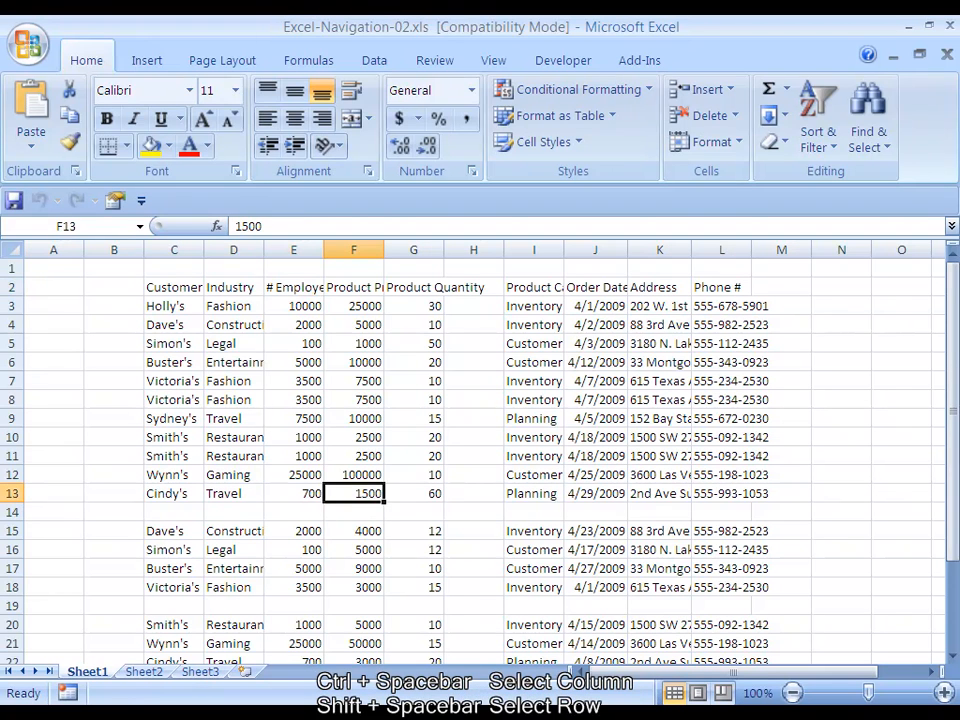
key("ctrl+space")
Go to the Product Category header in I2 and select the whole of column I.
key("Left")
key("ctrl+Up")
key("ctrl+Left")
key("ctrl+Right")
key("ctrl+Right")
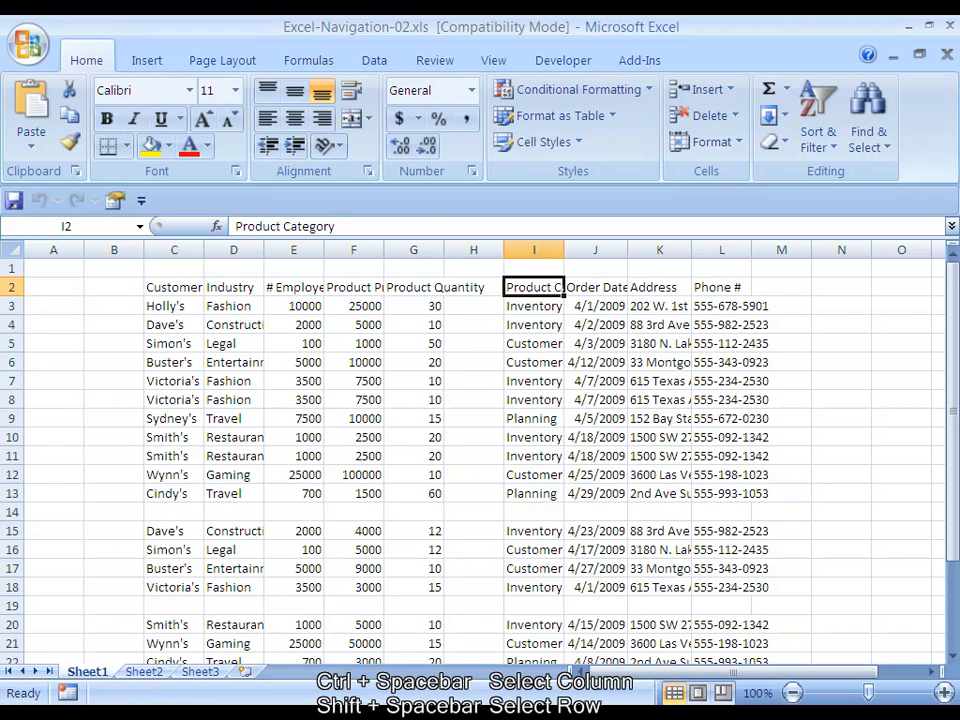
key("ctrl+space")
Move to the Order Date cell J4 and select the entire row 4.
key("Right")
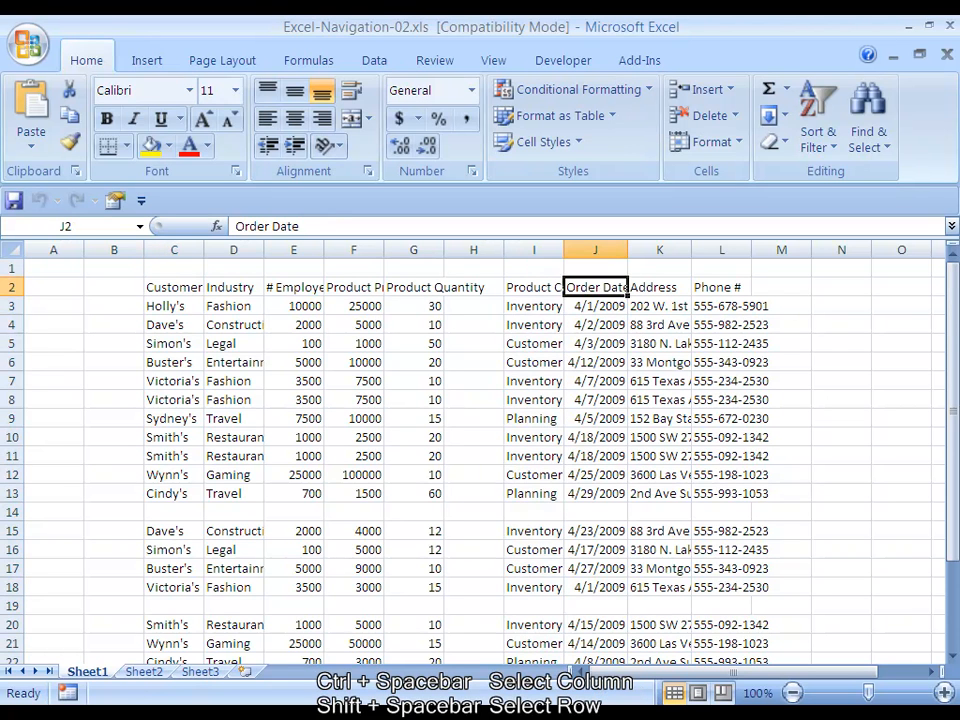
key("Down")
key("Down")
key("shift+space")
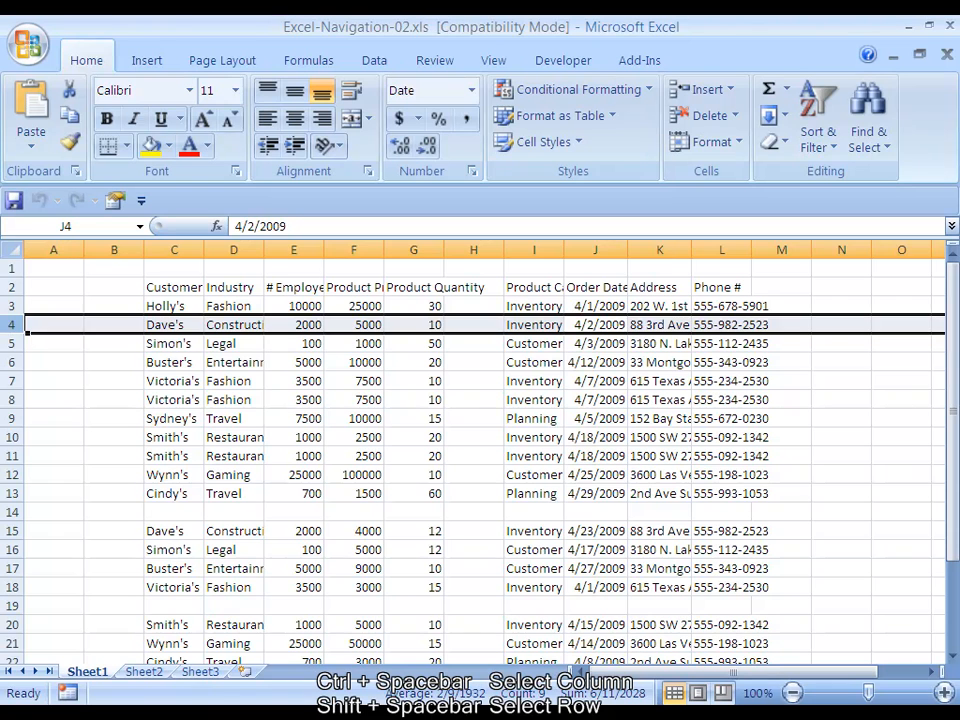
Go to cell I18 and select the entire row 18, then extend the selection to the whole sheet.
key("ctrl+Down")
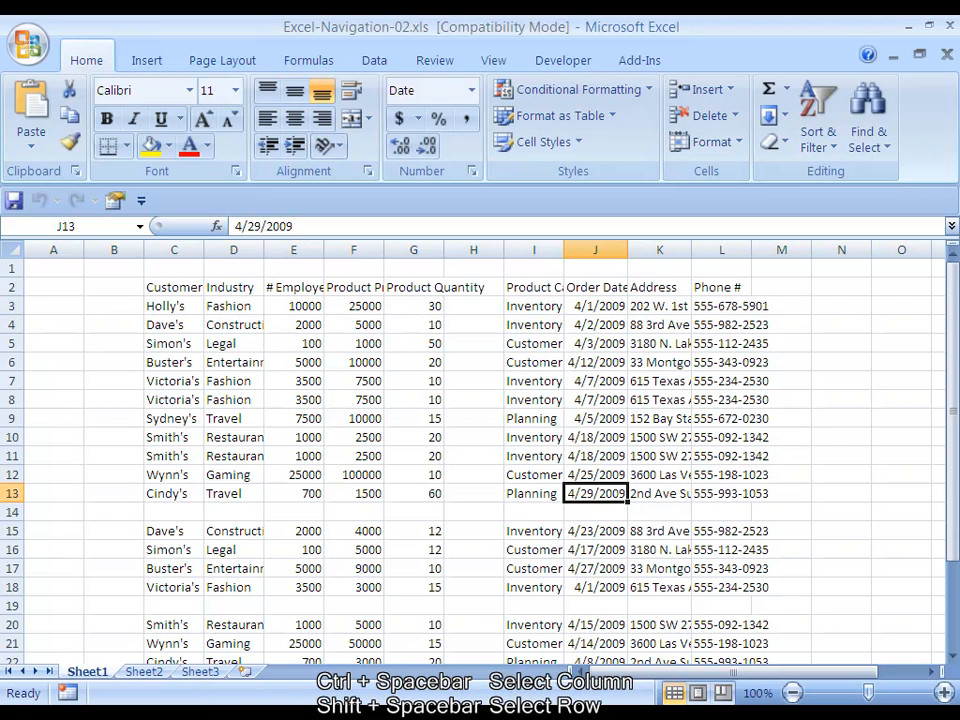
key("ctrl+Left")
key("ctrl+Left")
key("ctrl+Down")
key("ctrl+Down")
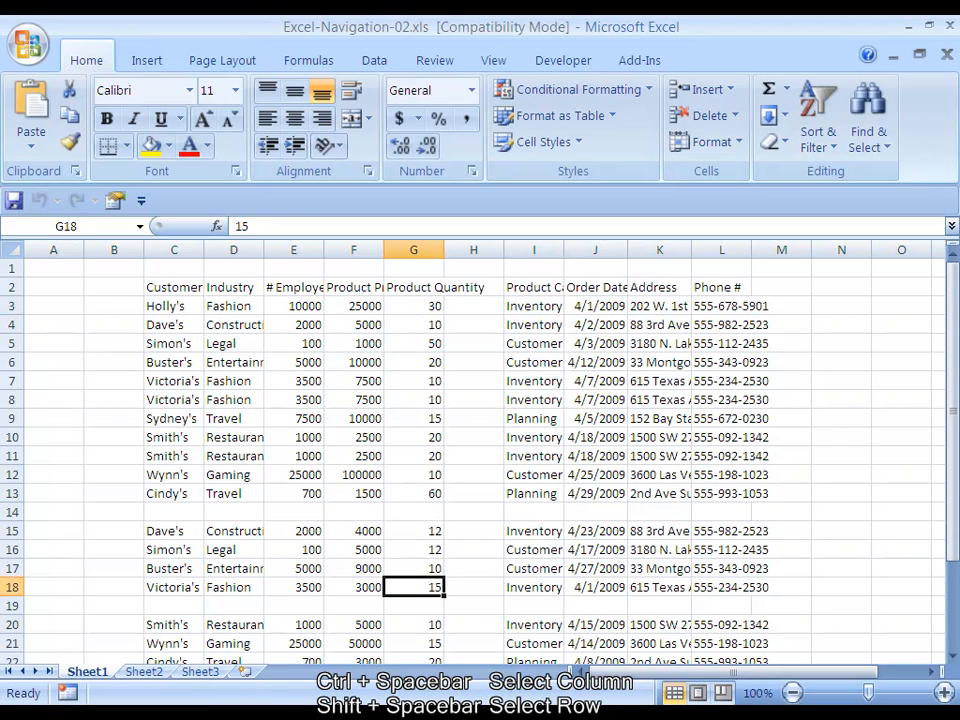
key("ctrl+Right")
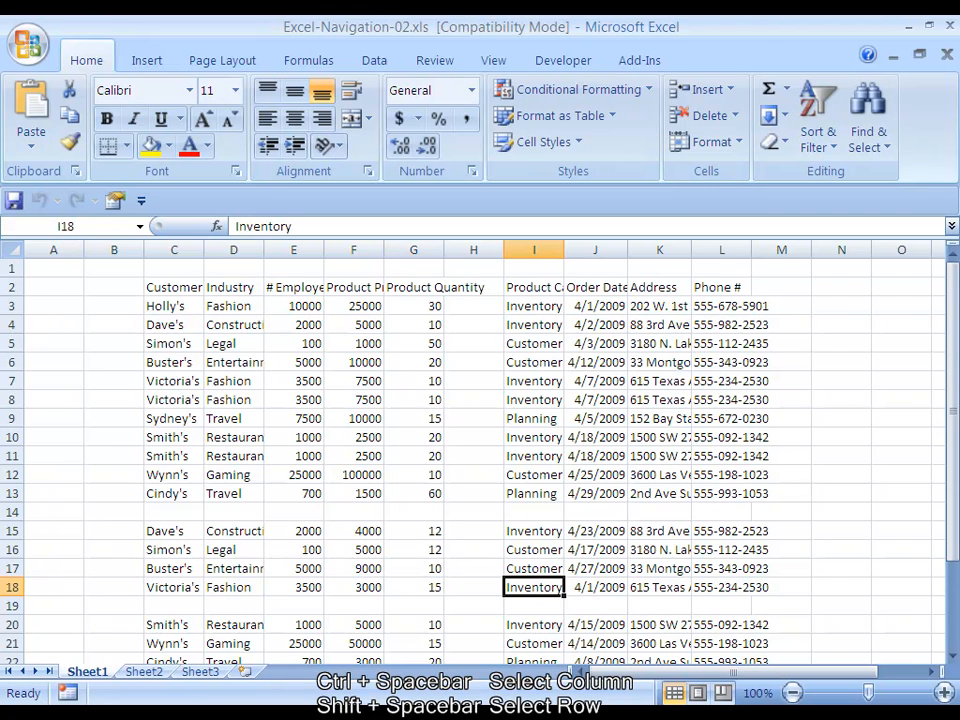
key("shift+space")
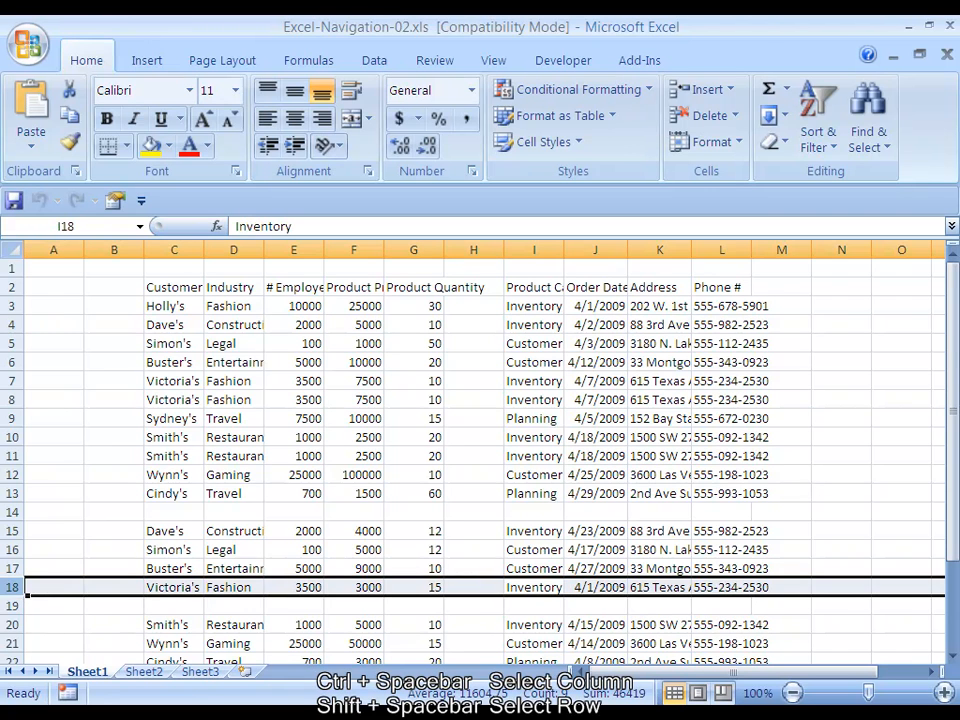
key("ctrl+space")
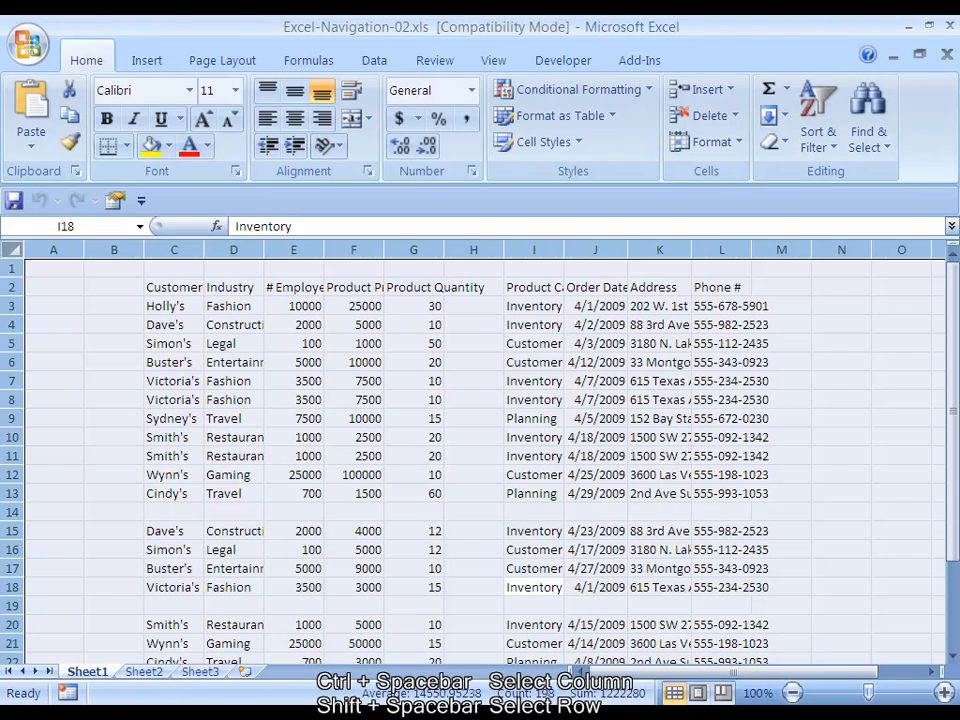
Clear the selection, reselect row 18 from cell I18, and extend it to every cell in the sheet.
key("Up")
key("Down")
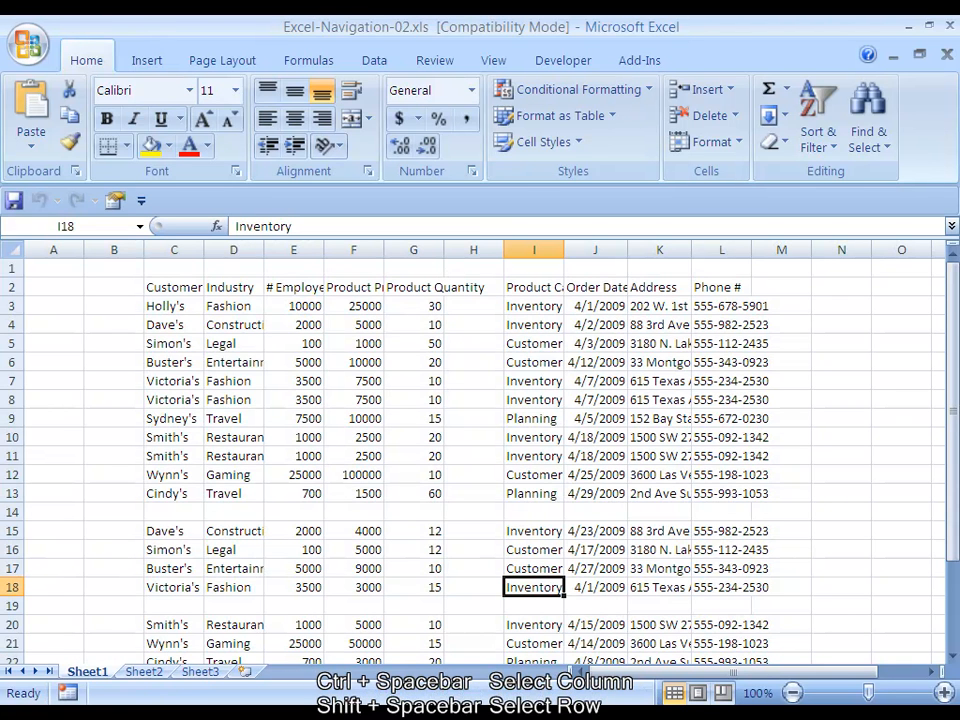
key("shift+space")
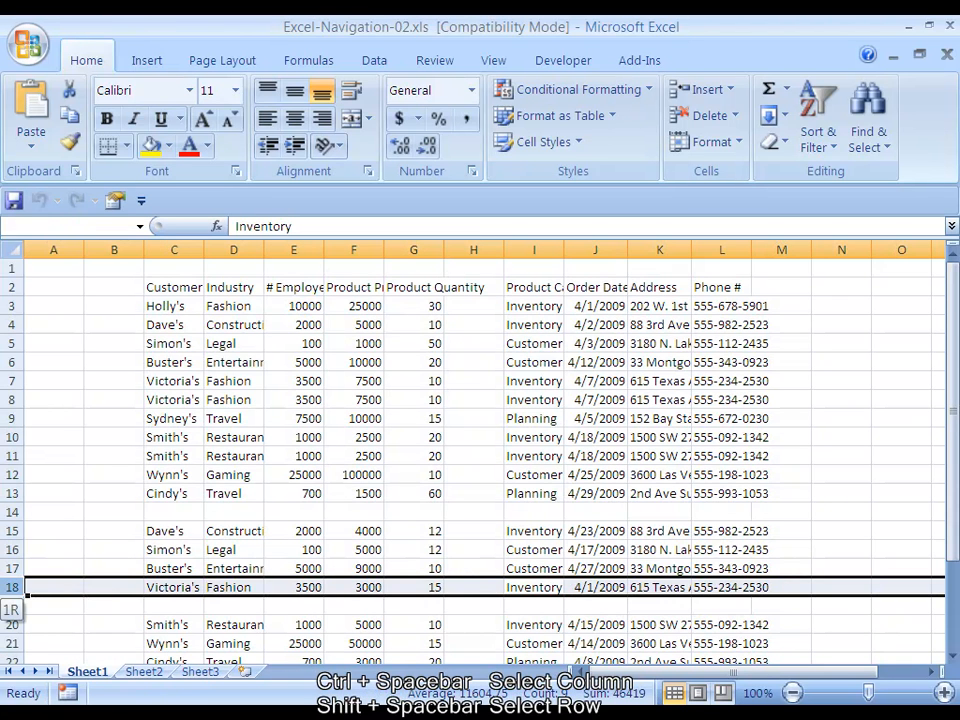
key("ctrl+space")
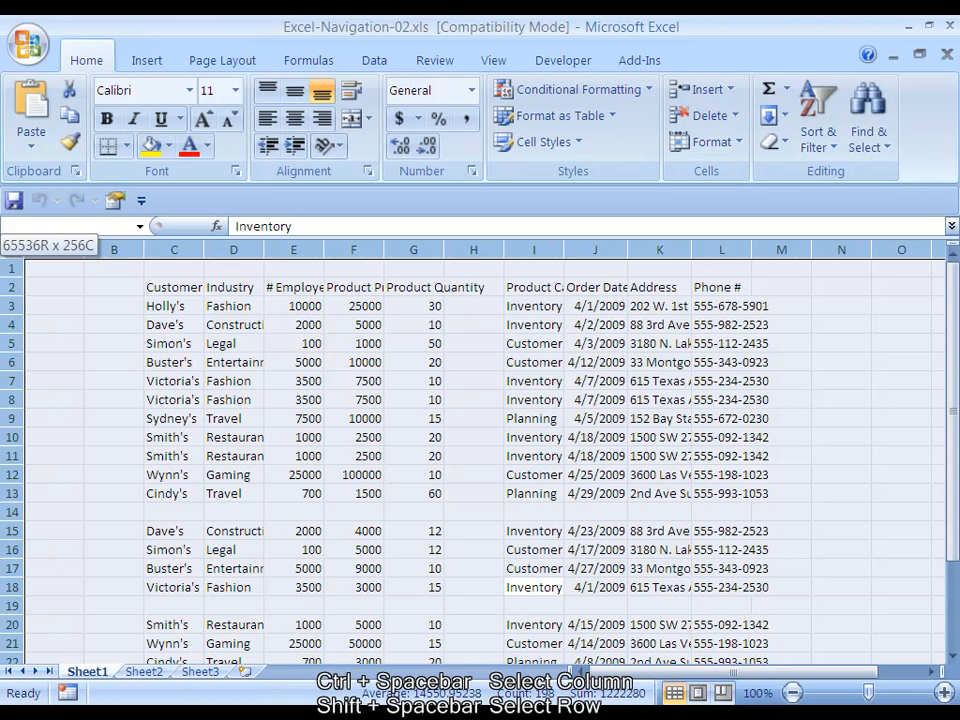
Deselect the sheet and jump back to the Customer Name header in C2.
key("Up")
key("Up")
key("Up")
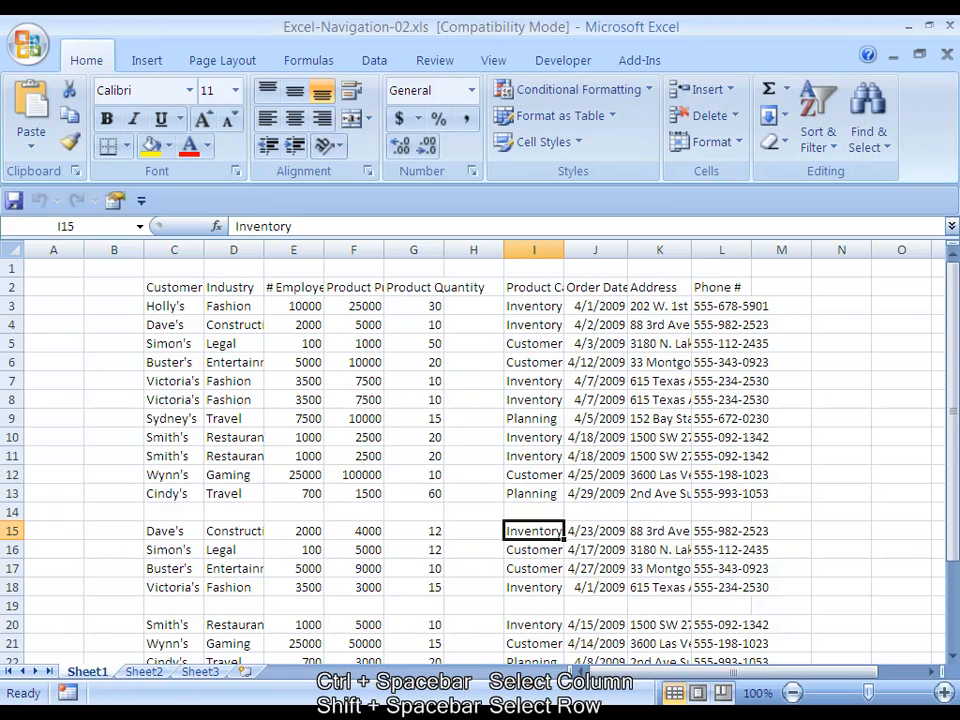
key("ctrl+Left")
key("ctrl+Left")
key("ctrl+Up")
key("ctrl+Up")
key("ctrl+Up")
key("ctrl+Down")
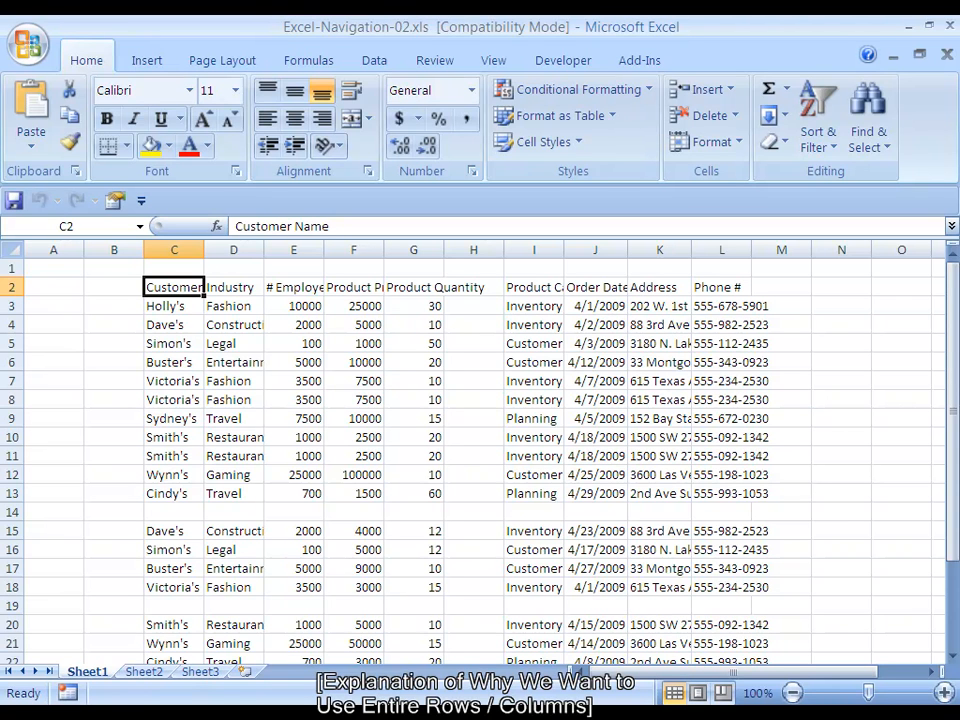
Move to the first Industry entry and select only the two cells D3:D4.
key("Right")
key("Down")
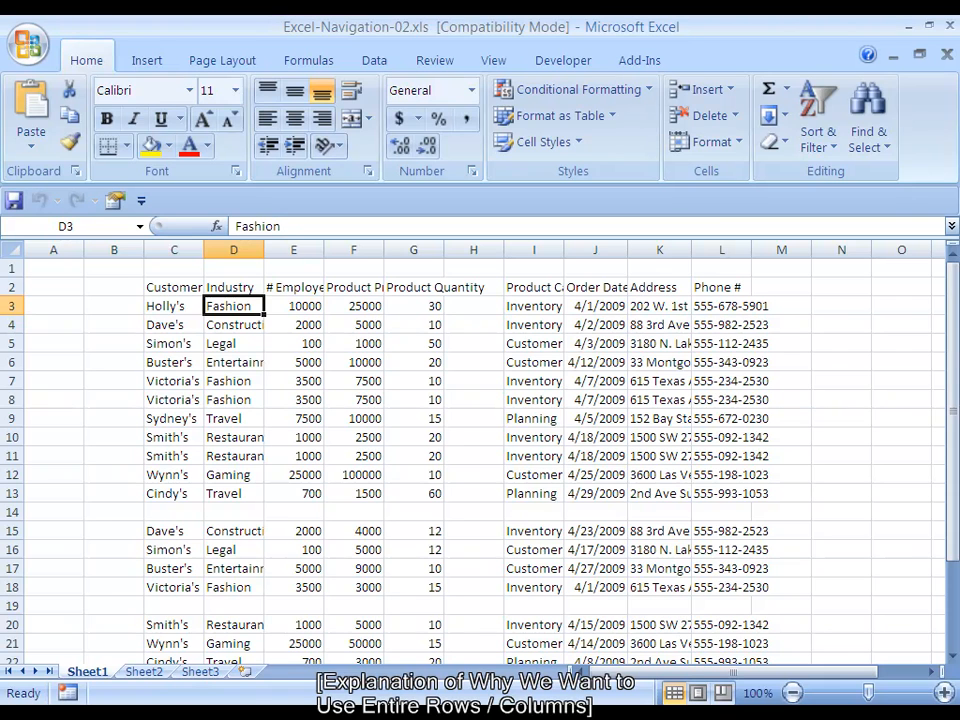
key("Left")
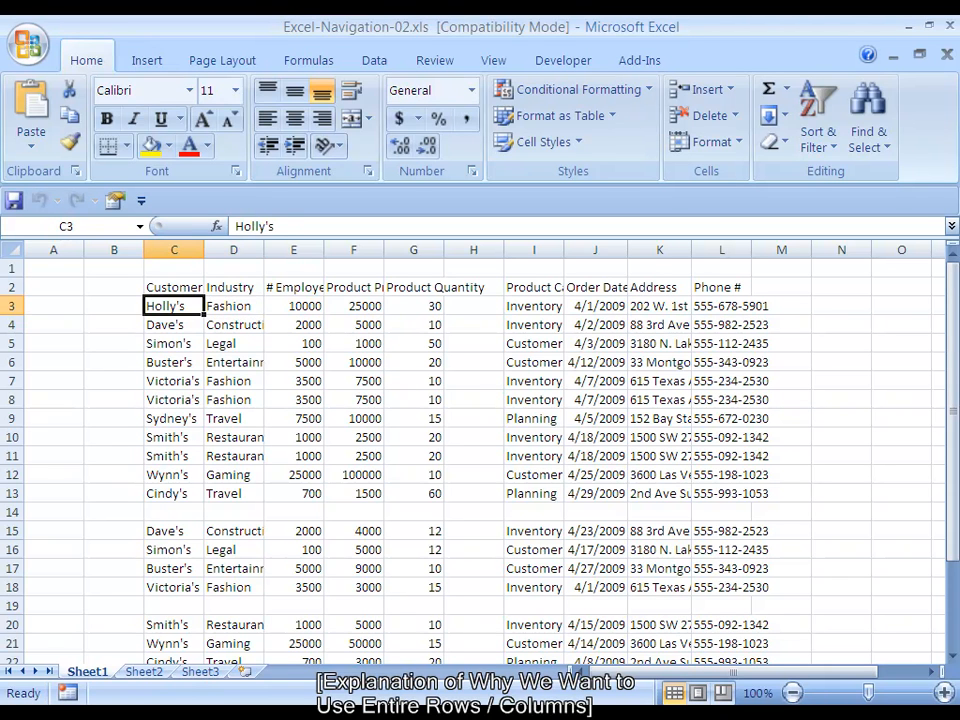
key("Right")
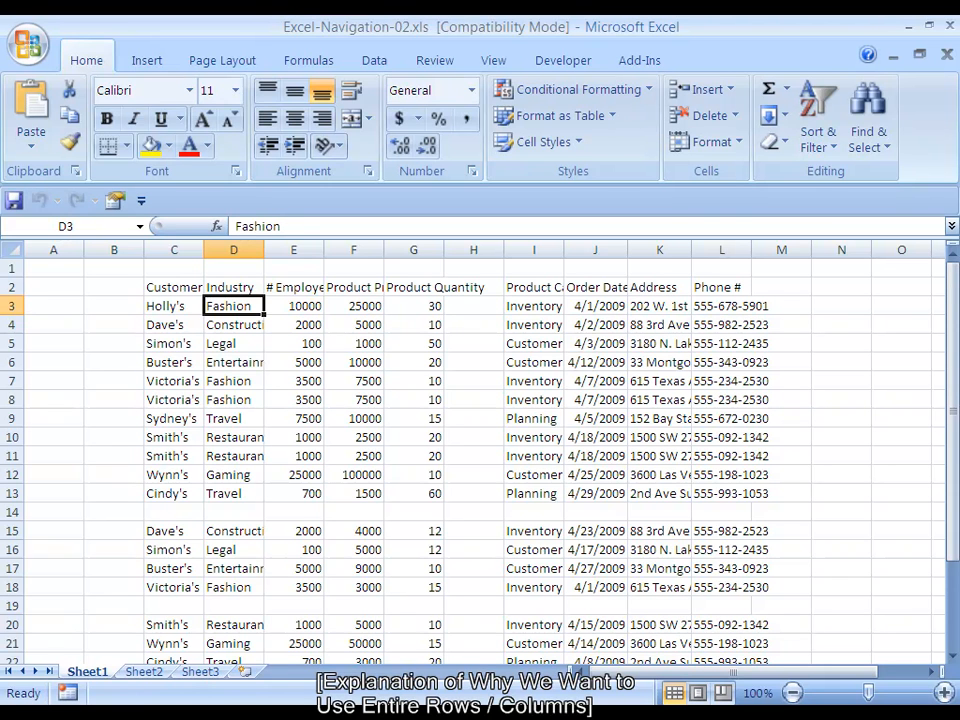
key("shift+Down")
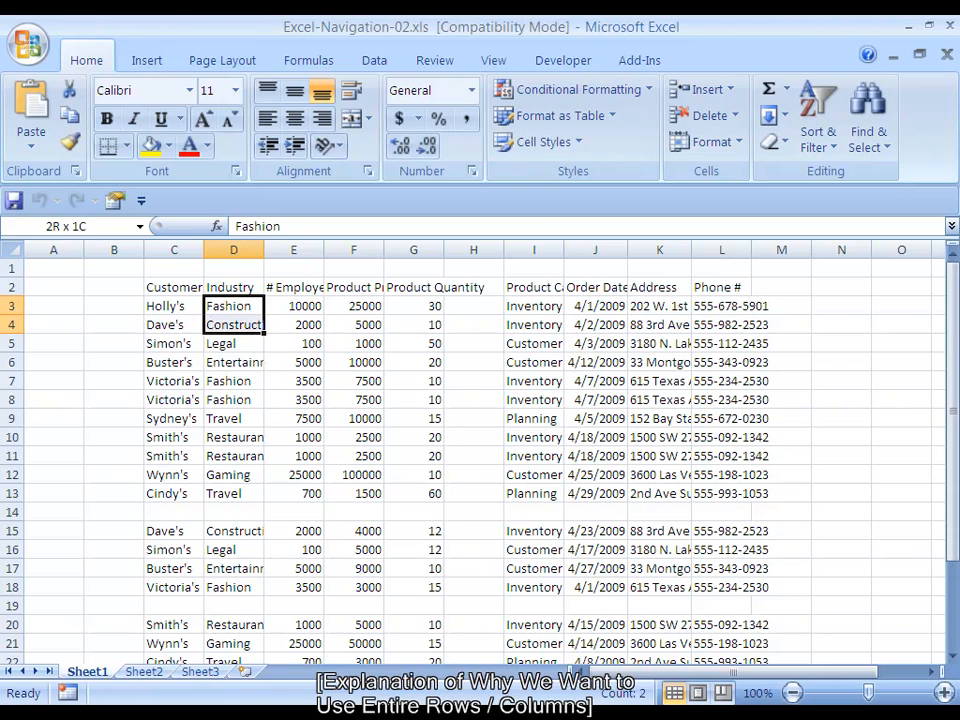
Look through the entries of the Industry column below its header, ending back on cell D3.
key("Down")
key("Down")
key("Down")
key("Down")
key("Down")
key("Down")
key("Down")
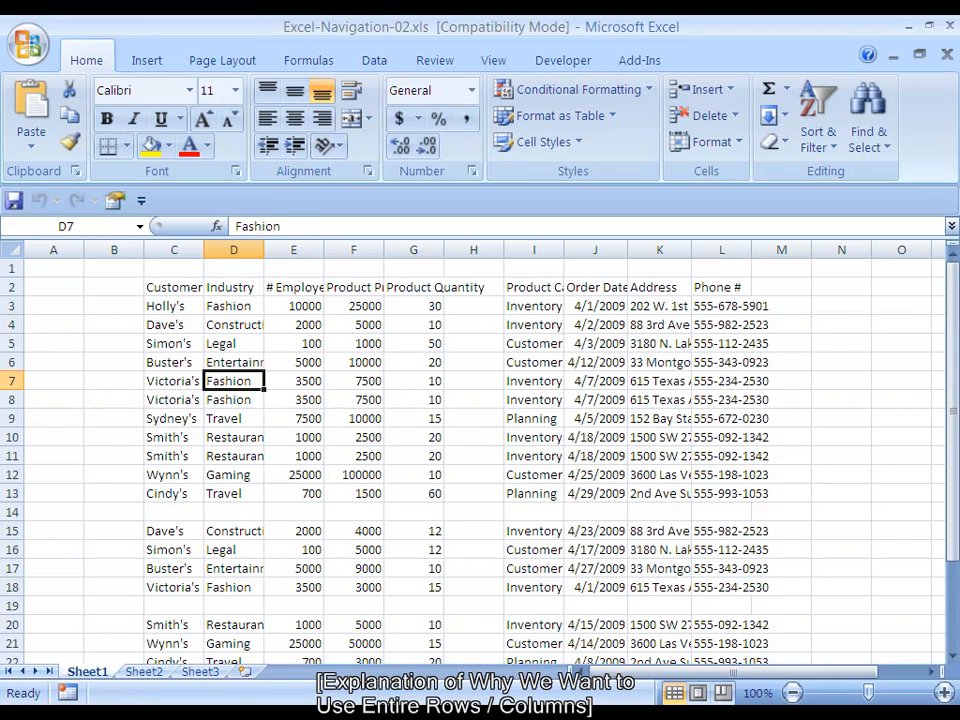
key("Up")
key("Up")
key("Up")
key("Up")
key("Up")
key("Up")
key("Up")
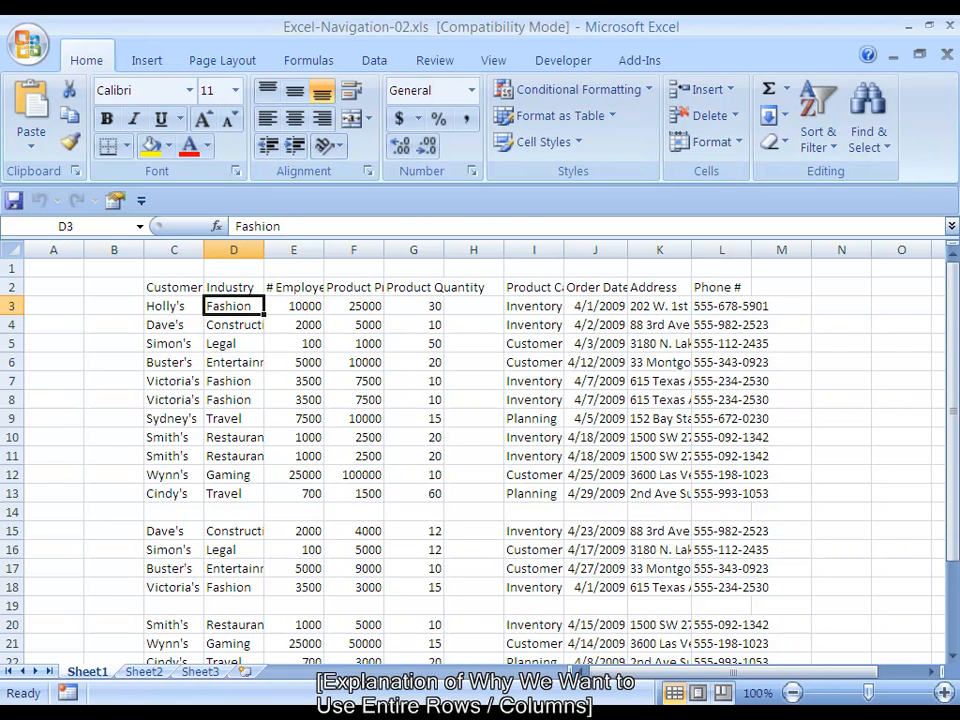
Select the entire row 3 and insert two blank rows above the first customer record.
key("shift+space")
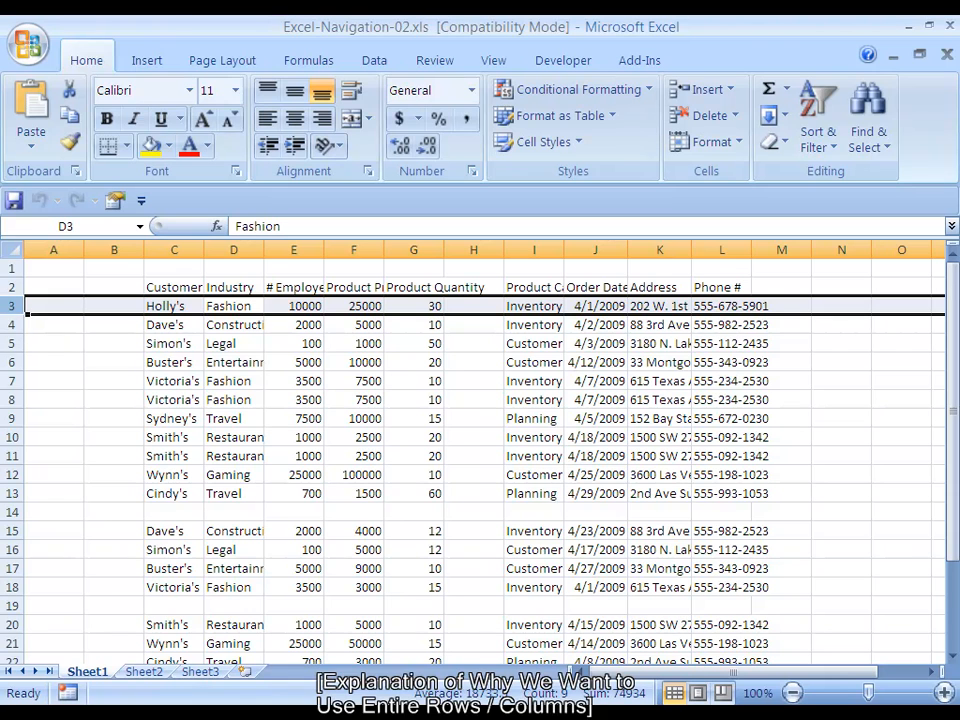
key("alt")
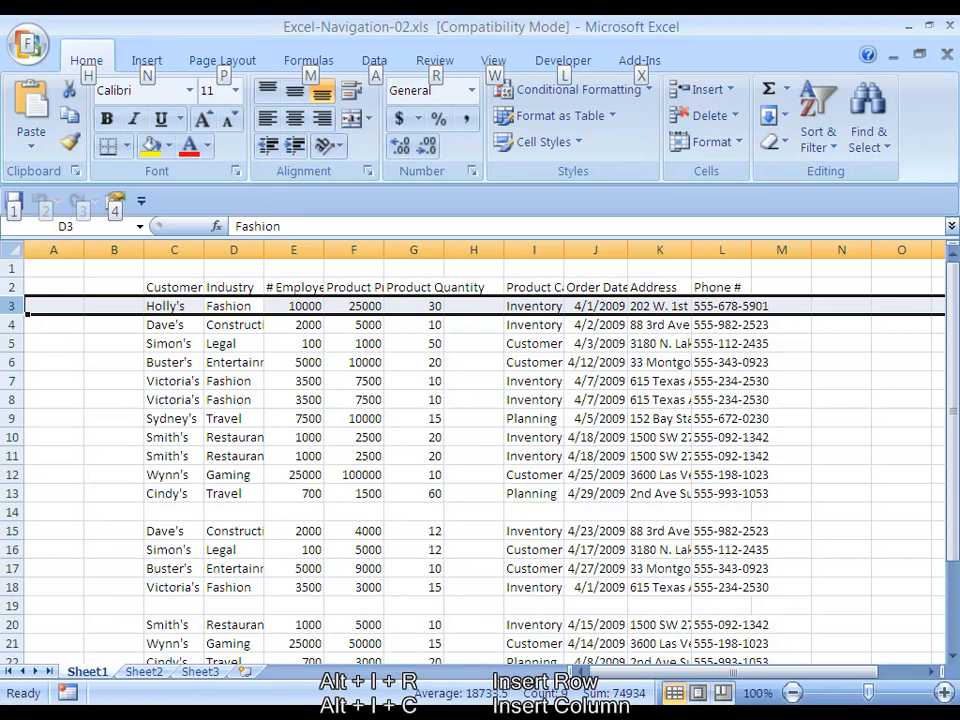
key("i")
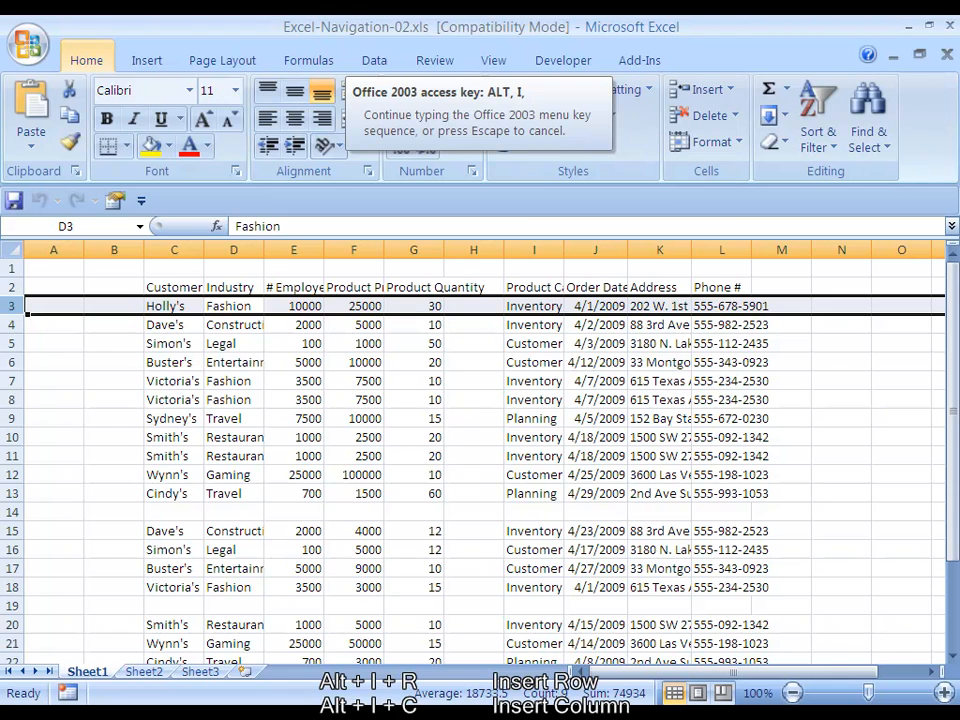
key("r")
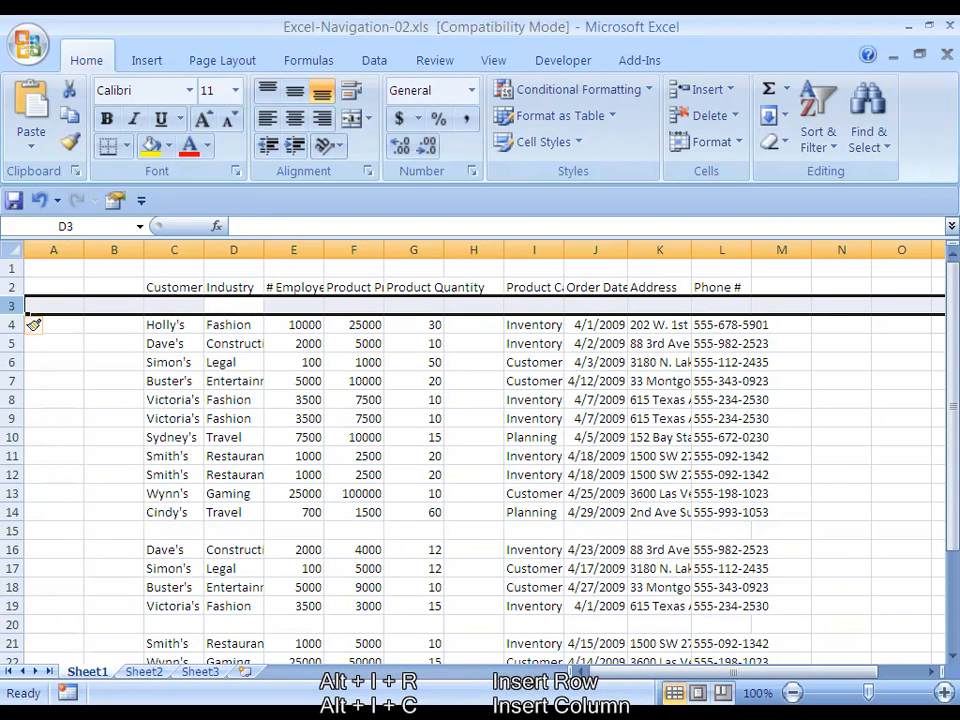
key("alt+i")
key("r")
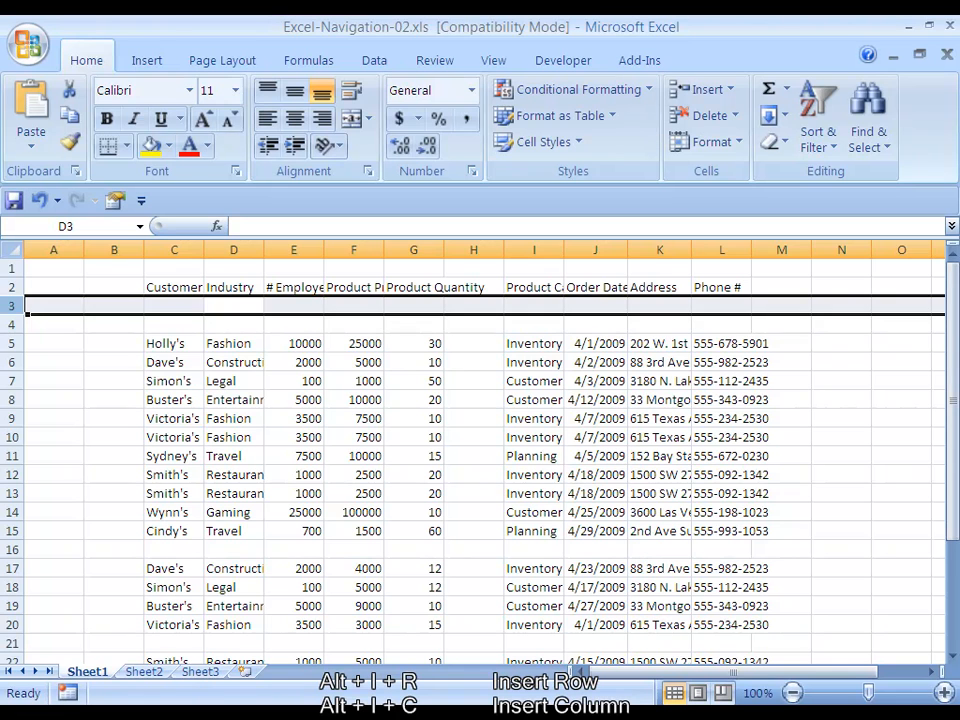
Select the entire column B and insert two blank columns before the Customer Name column.
key("Left")
key("Left")
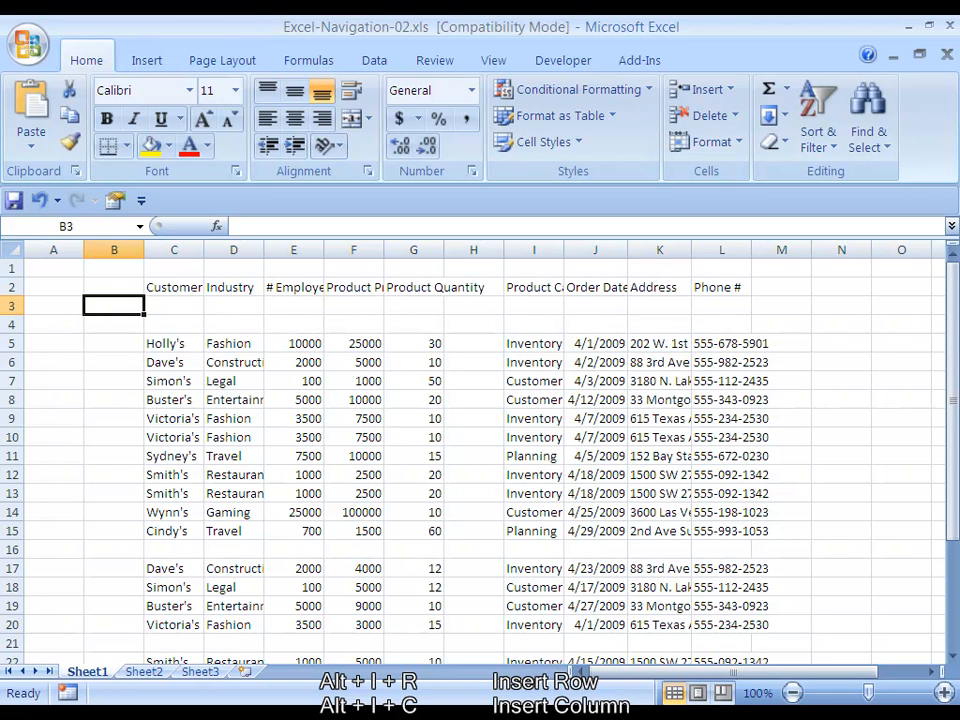
key("ctrl+space")
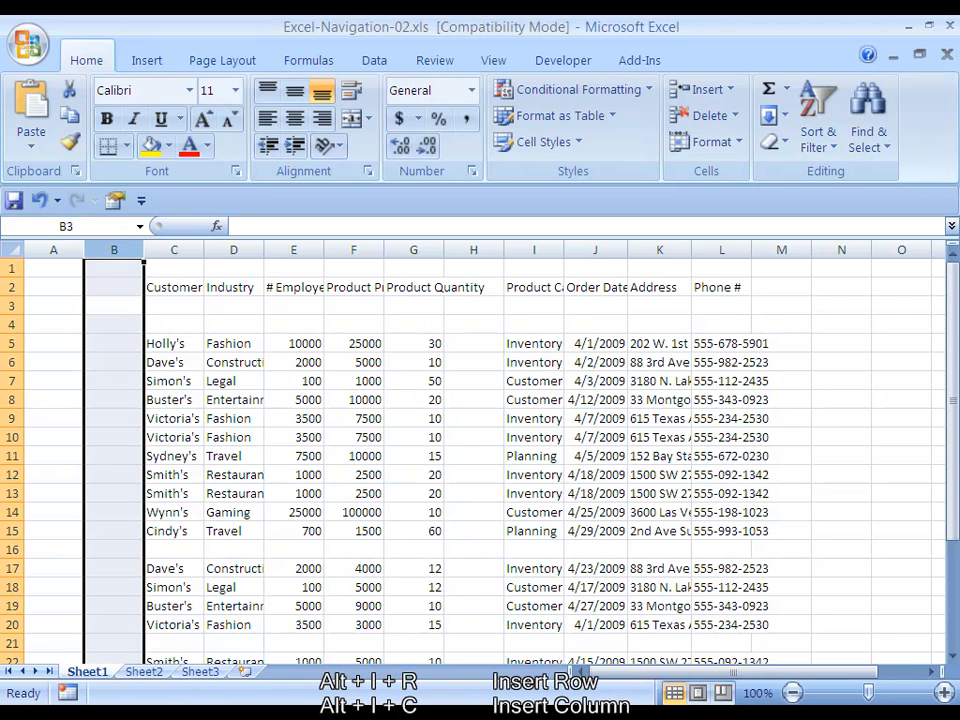
key("alt")
key("i")
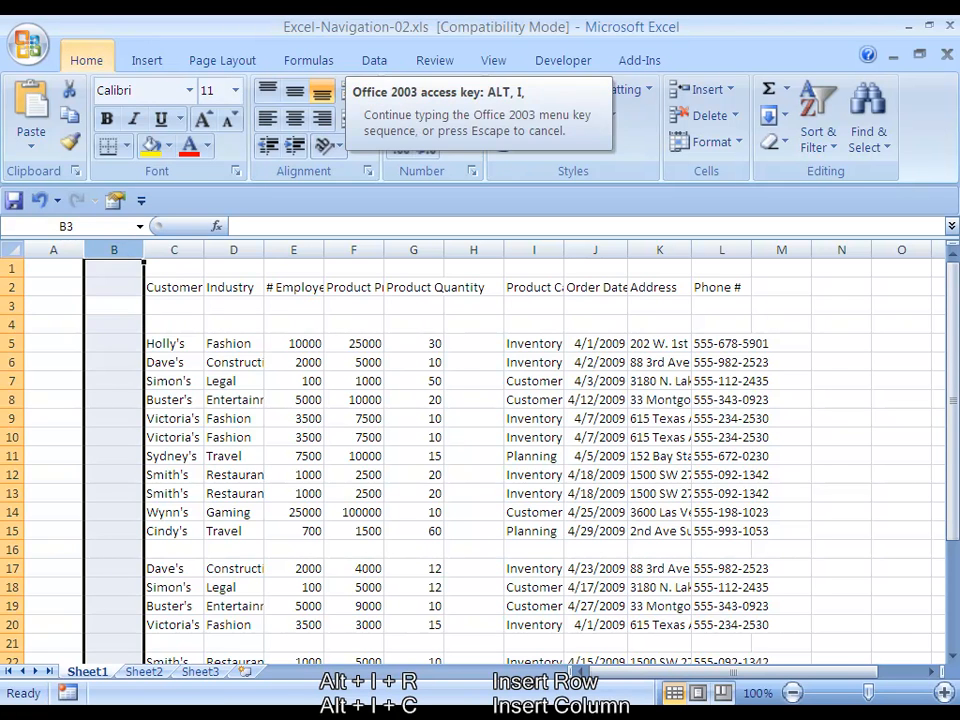
key("c")
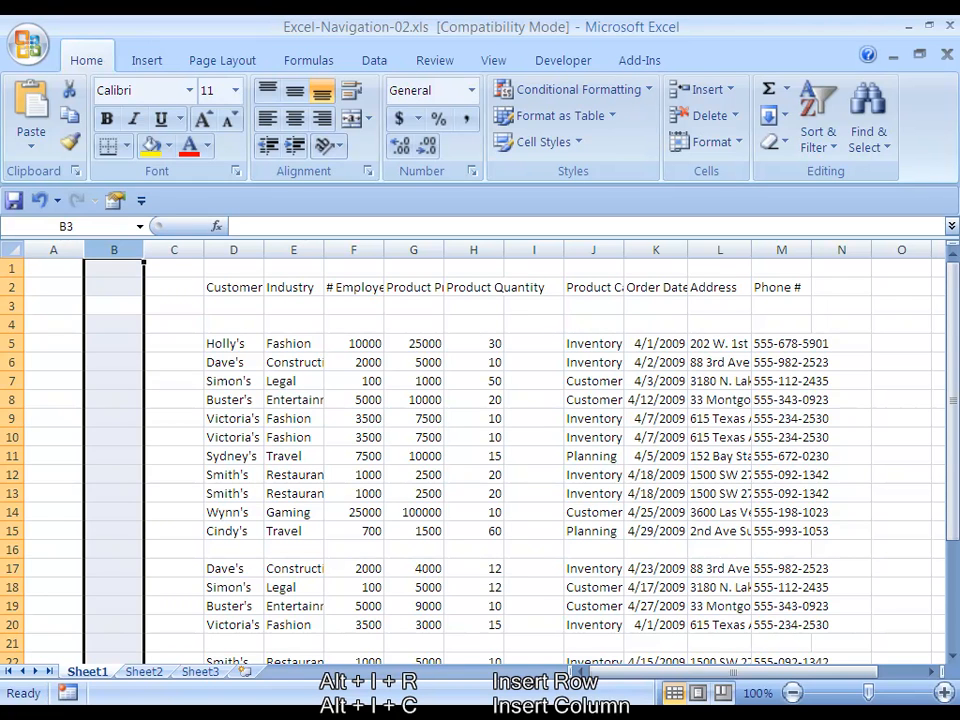
key("alt+i")
key("c")
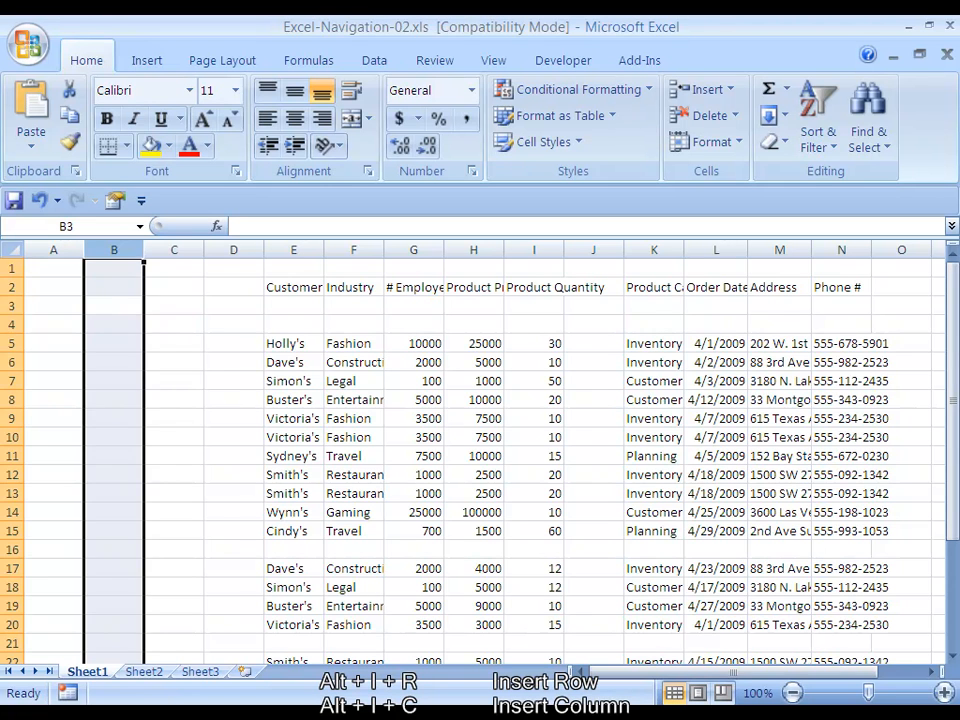
Undo the two column insertions and the two row insertions.
key("ctrl+z")
key("ctrl+z")
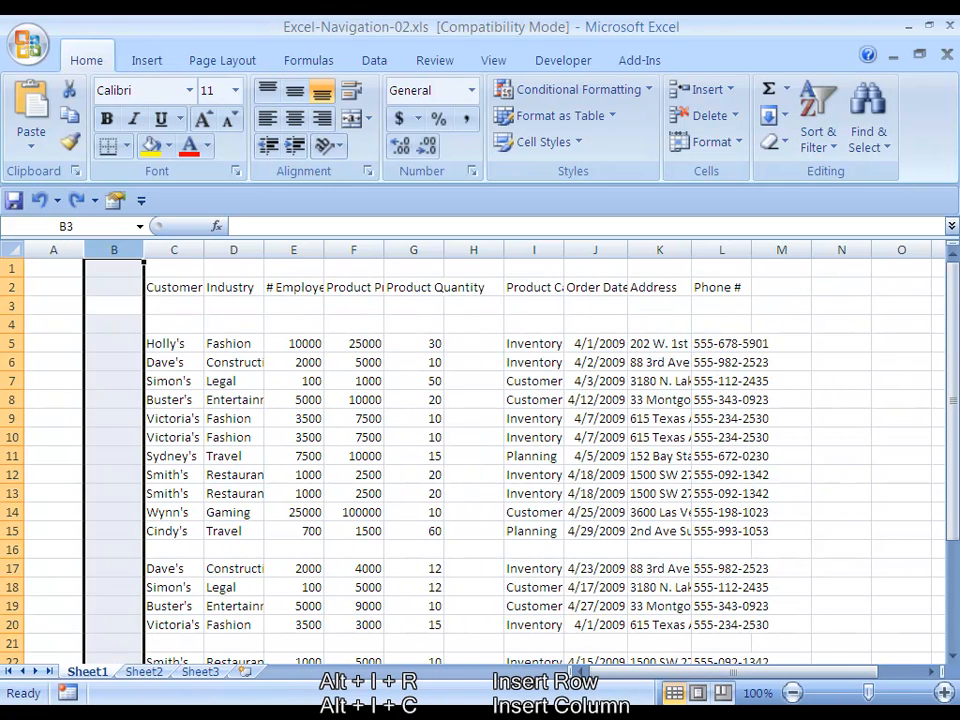
key("ctrl+z")
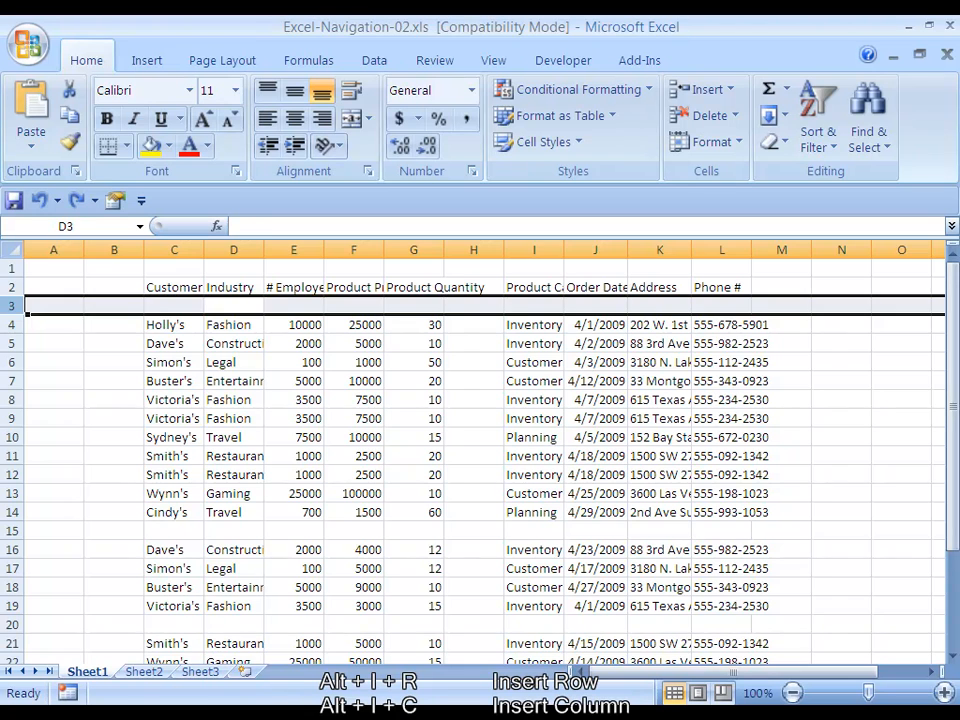
key("ctrl+z")
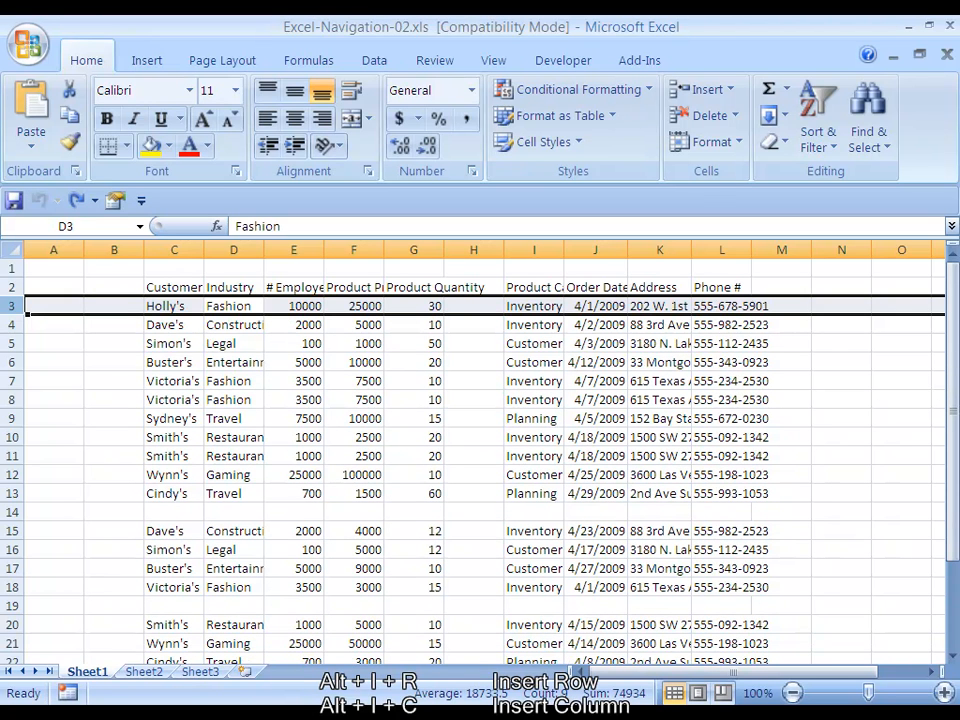
Examine the data blocks and blank gaps down the Customer Name column, going to its end and back up to row 3.
key("Left")
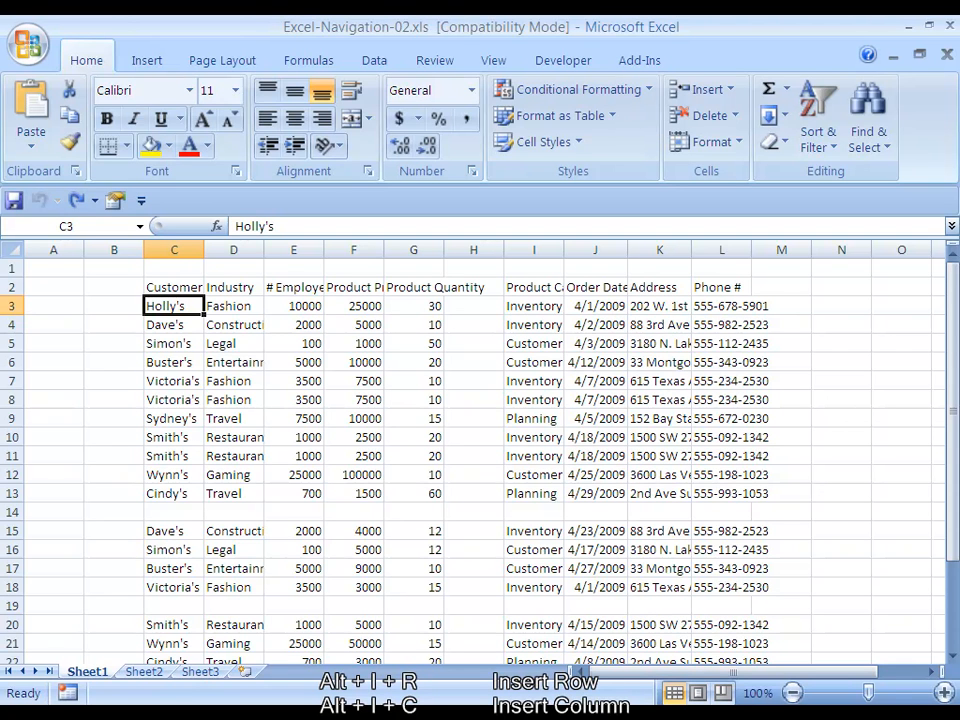
key("ctrl+Down")
key("ctrl+Down")
key("ctrl+Down")
key("ctrl+Down")
key("ctrl+Down")
key("ctrl+Down")
key("ctrl+Down")
key("ctrl+Up")
key("ctrl+Up")
key("ctrl+Up")
key("ctrl+Up")
key("ctrl+Up")
key("ctrl+Up")
key("ctrl+Up")
key("ctrl+Up")
key("Down")
key("Down")
Select the entire empty column B from cell B3 and delete it.
key("Left")
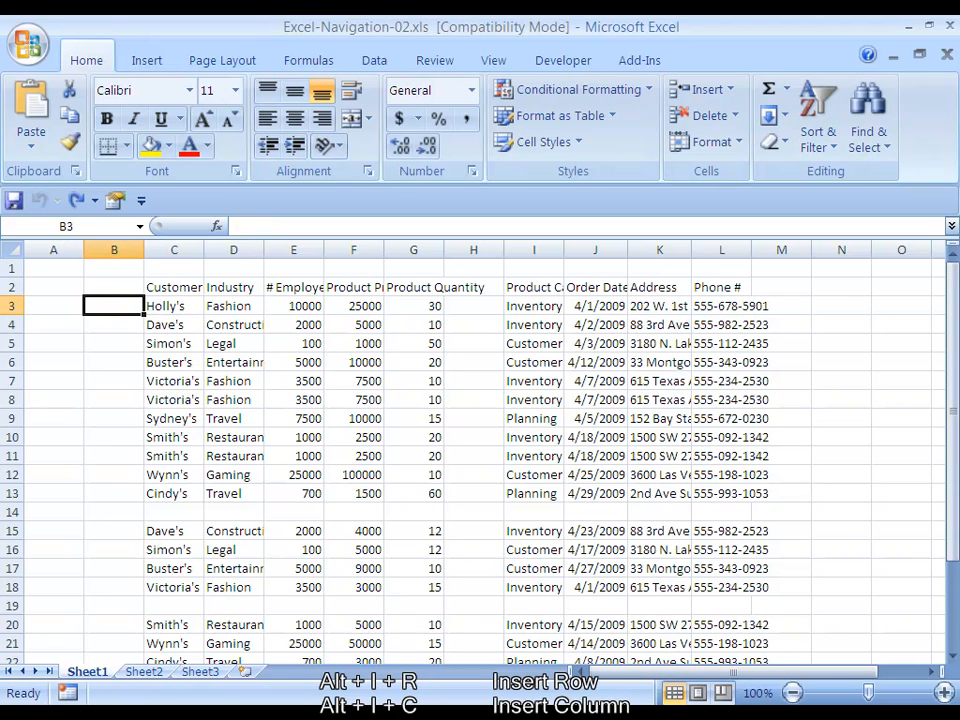
key("ctrl+space")
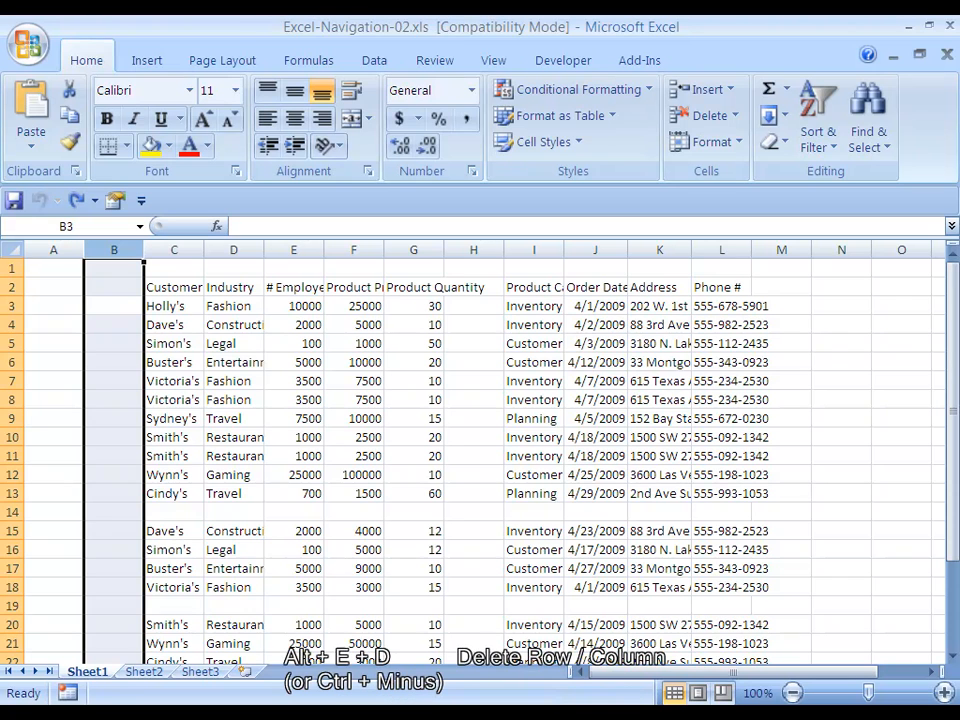
key("alt+e")
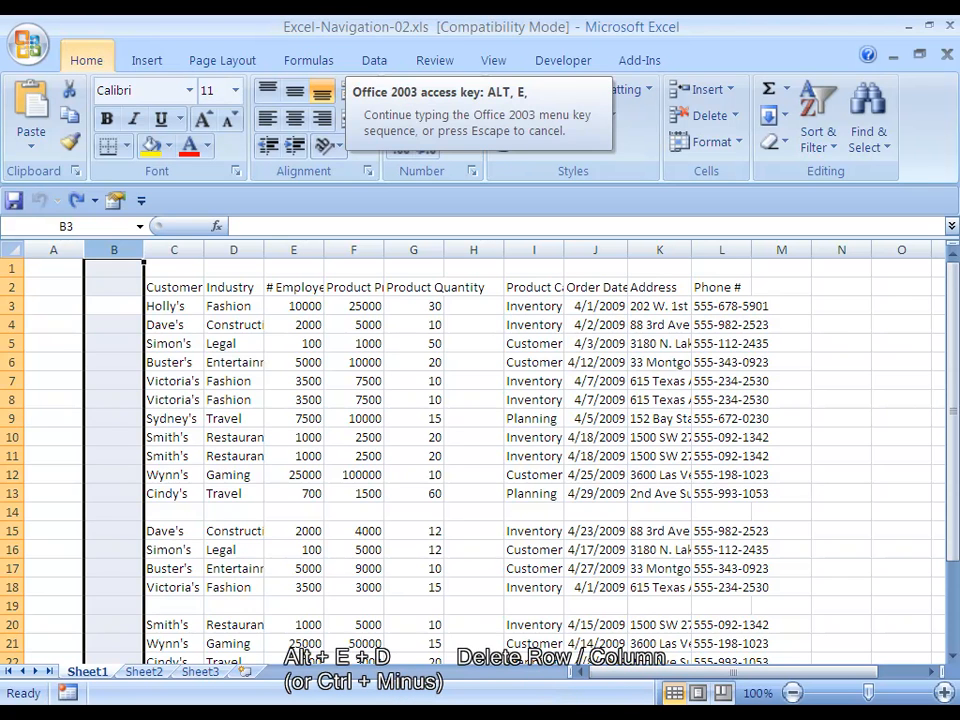
key("d")
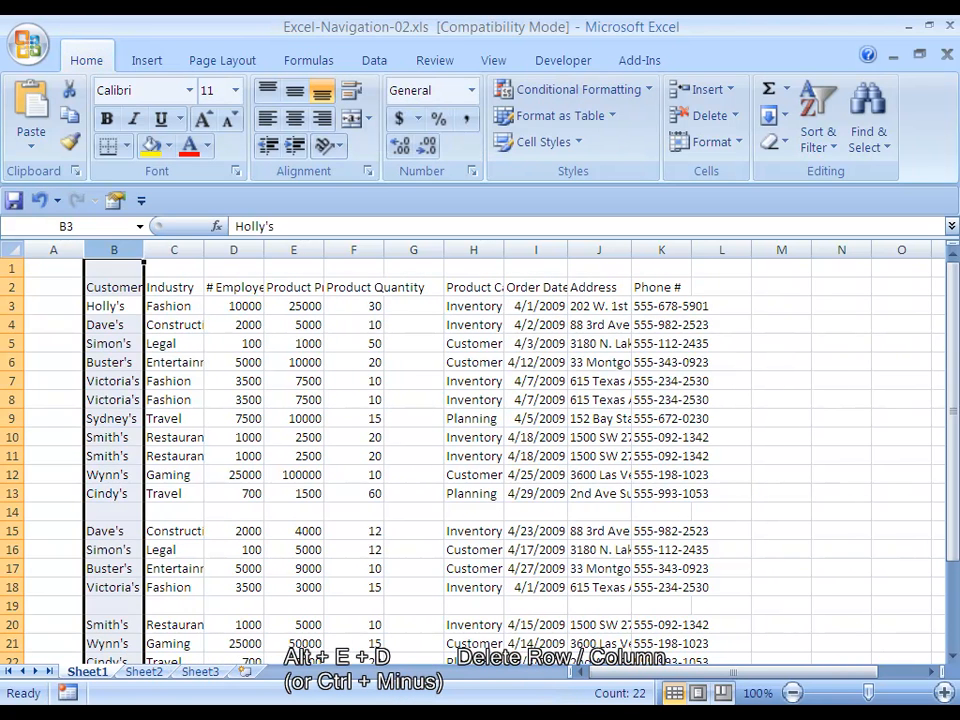
Delete the entire blank row 14 below the first block of customer records.
key("Down")
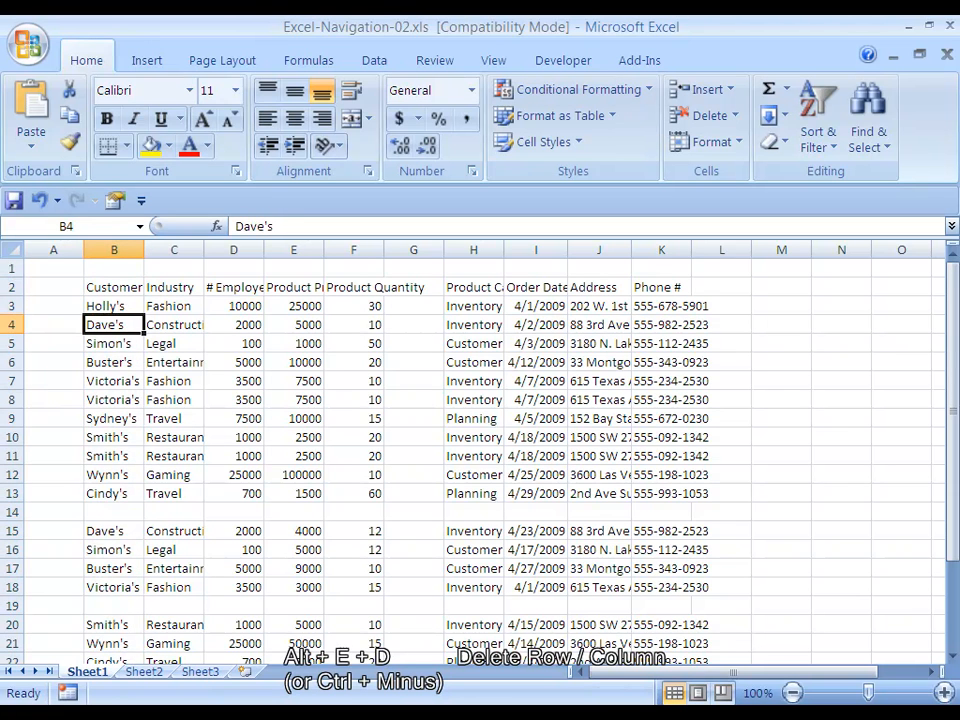
key("ctrl+Down")
key("Down")
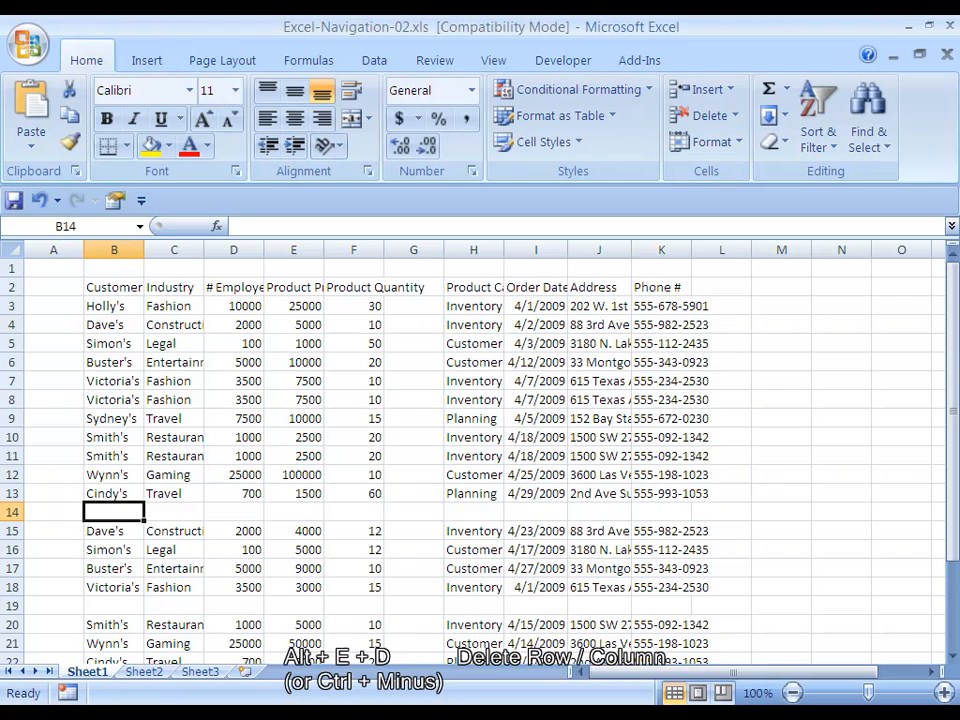
left_click(12, 512)
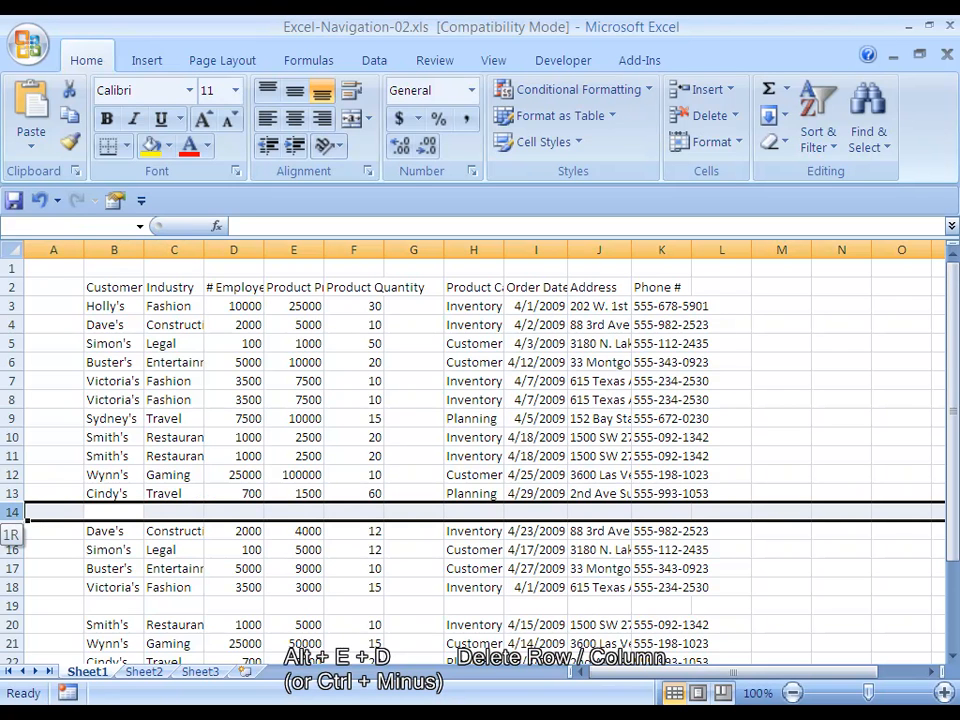
key("alt+e")
key("d")
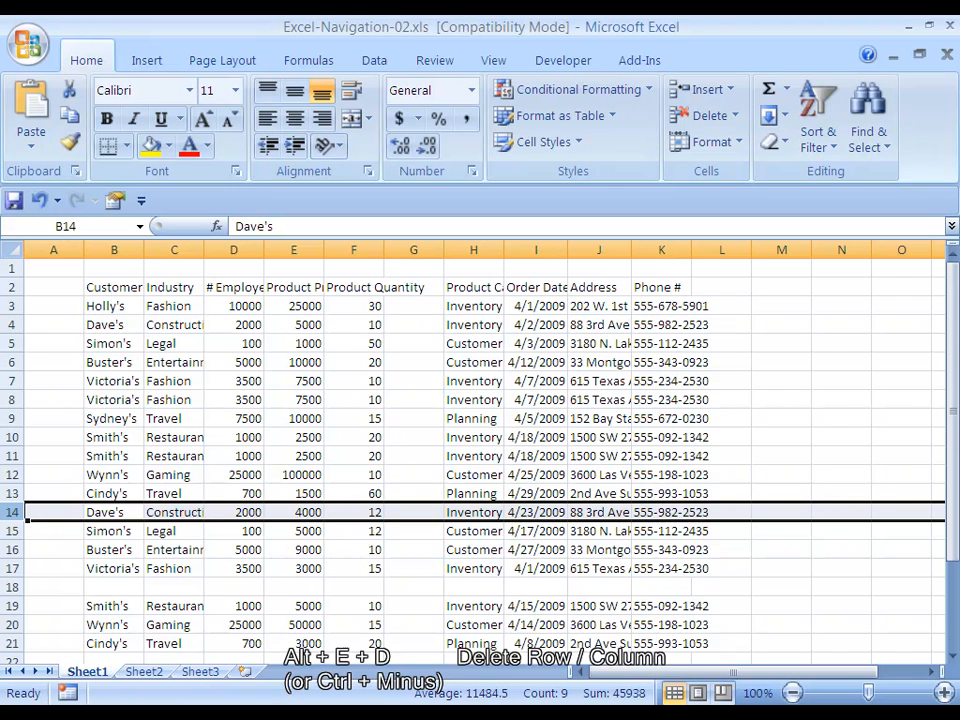
Undo the deletions of row 14 and column B, and return to the top of the Customer Name column.
key("ctrl+z")
key("ctrl+z")
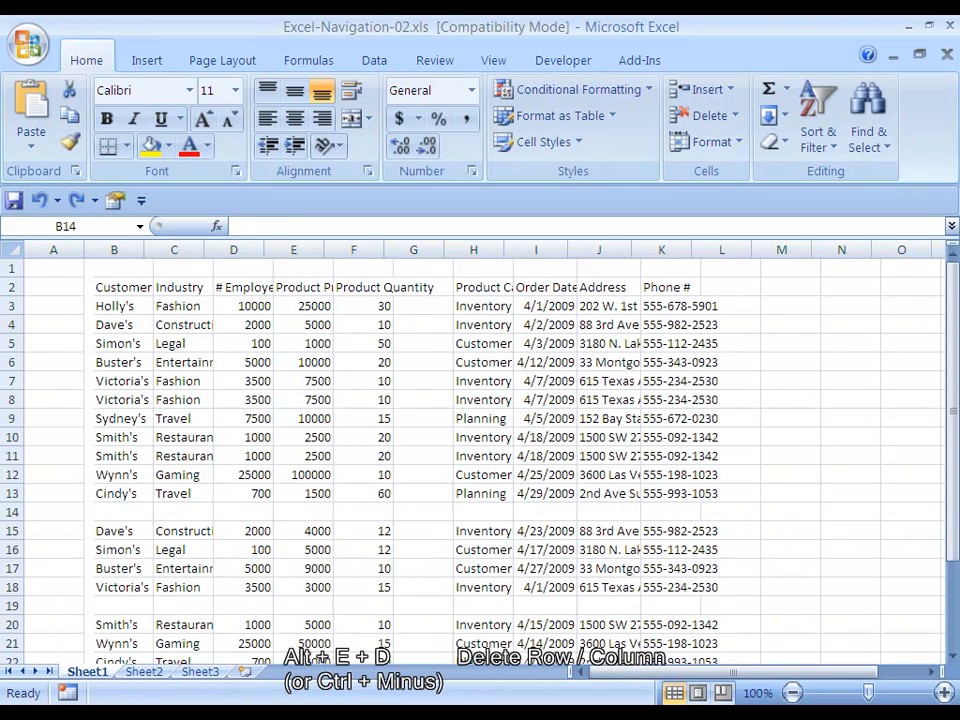
key("Right")
key("Up")
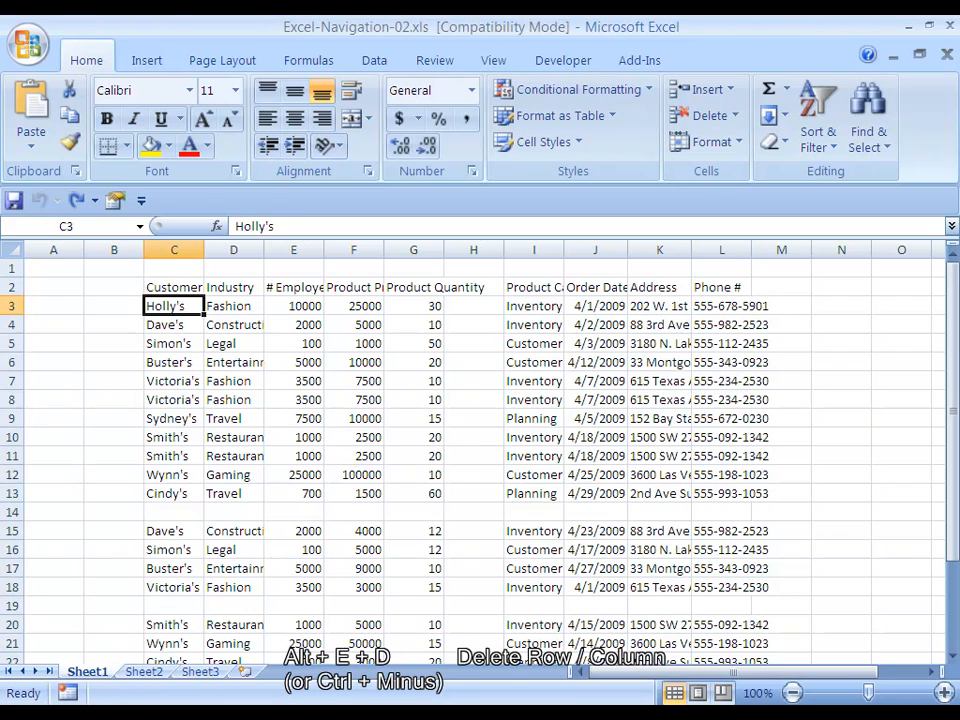
Select the entire empty column B from cell B2 and delete it.
key("Left")
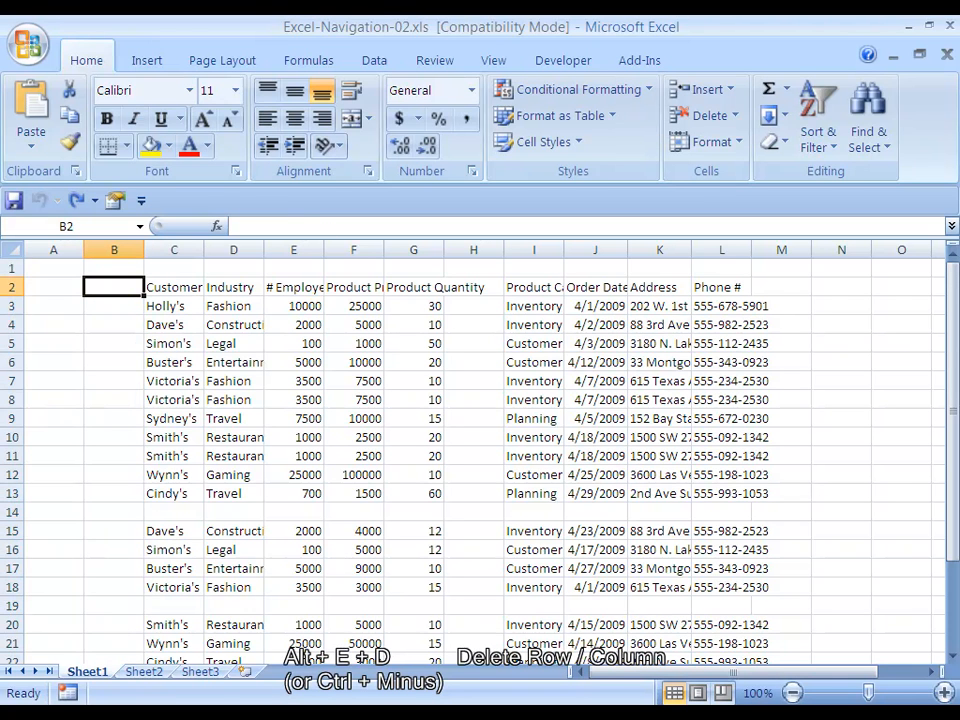
key("ctrl+space")
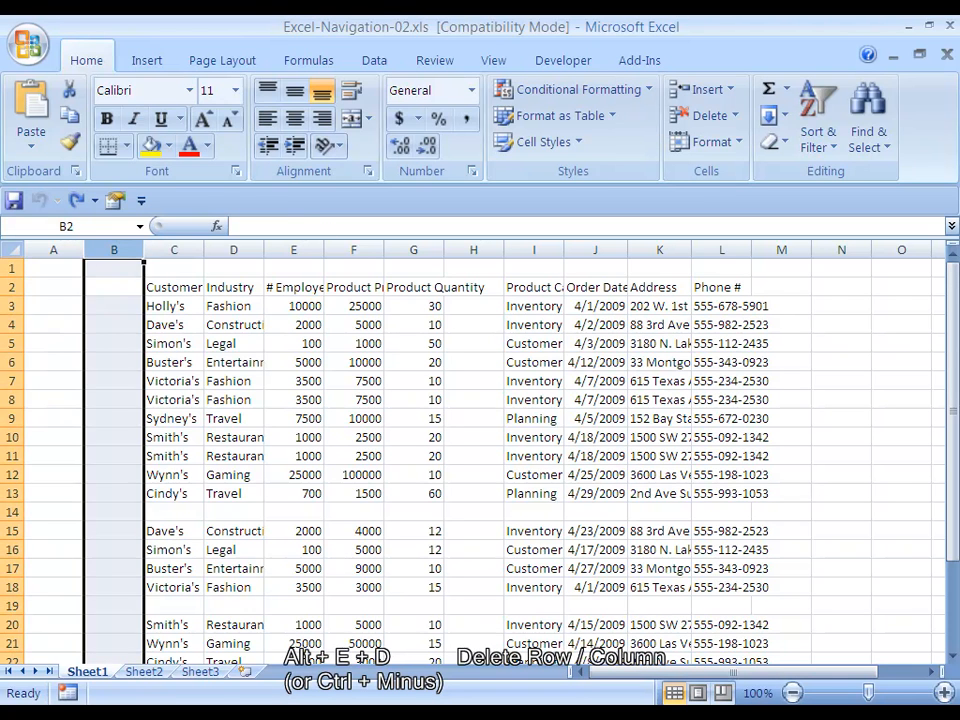
key("ctrl+minus")
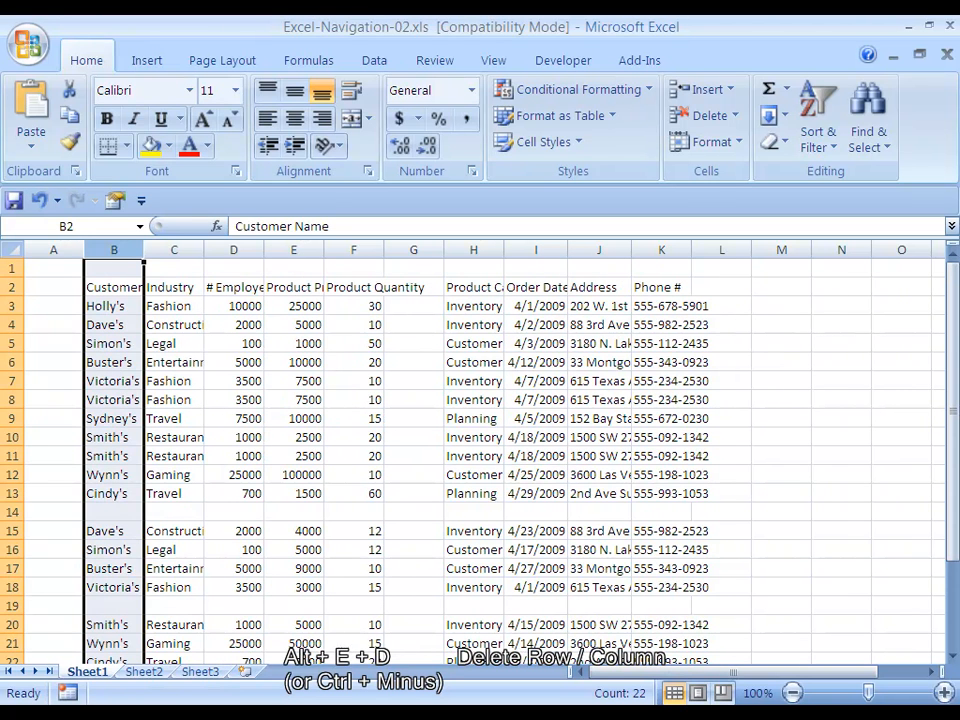
Go to the gap below the first data block and delete the entire blank row 14.
key("Down")
key("ctrl+Down")
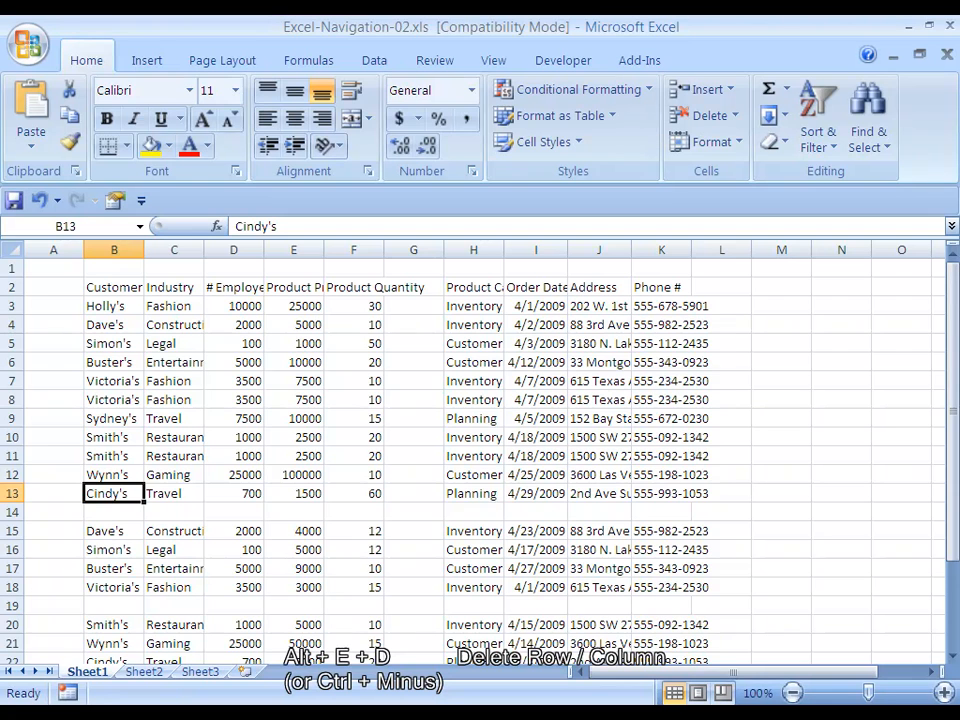
key("Down")
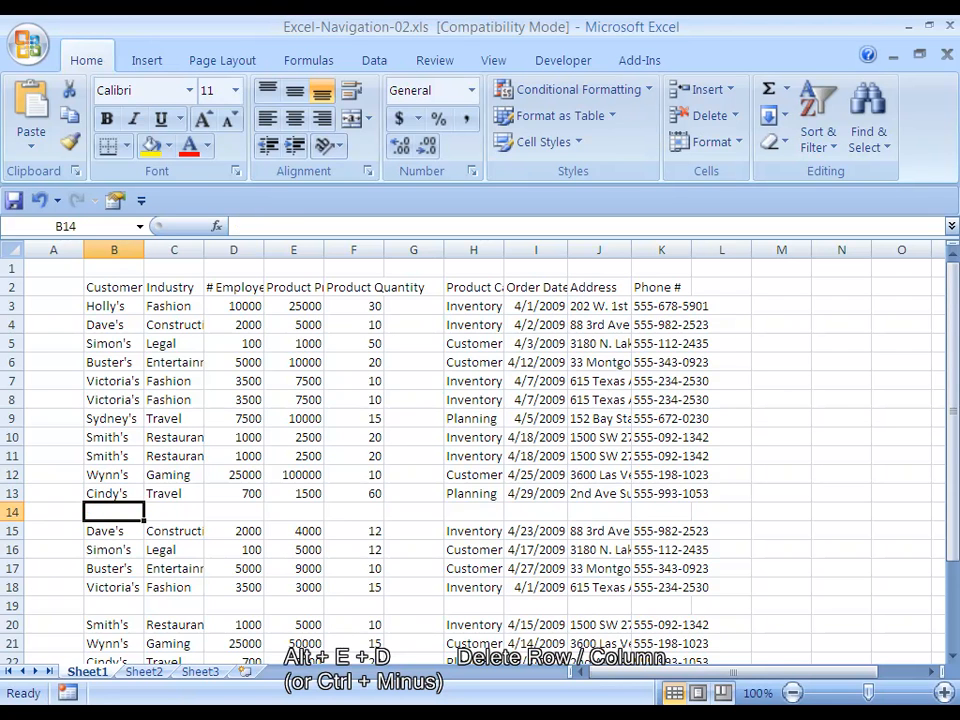
key("shift+space")
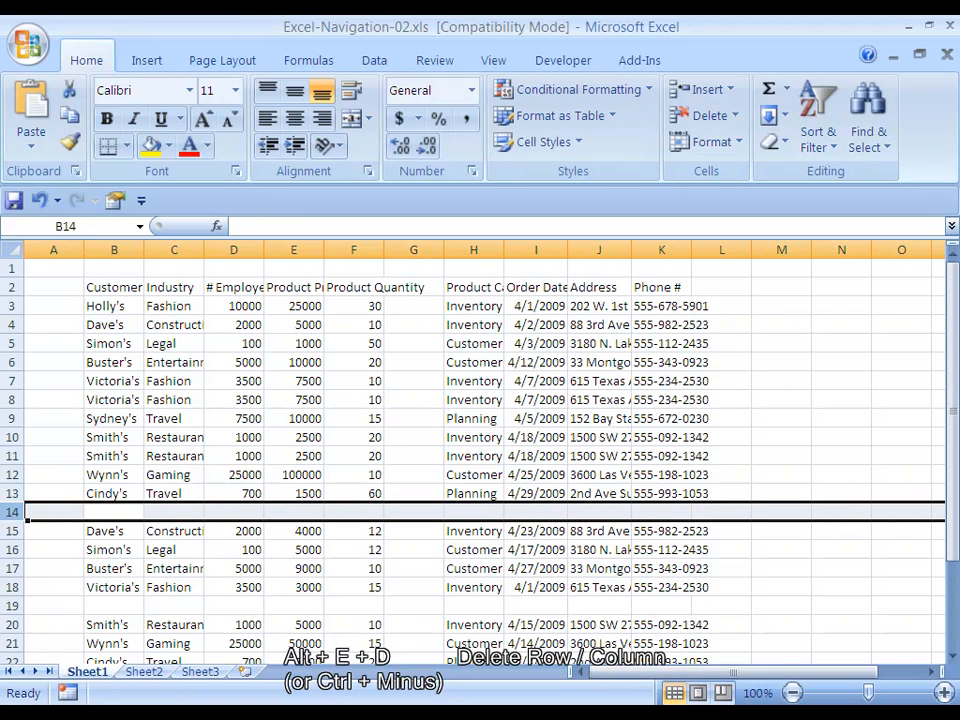
key("ctrl+minus")
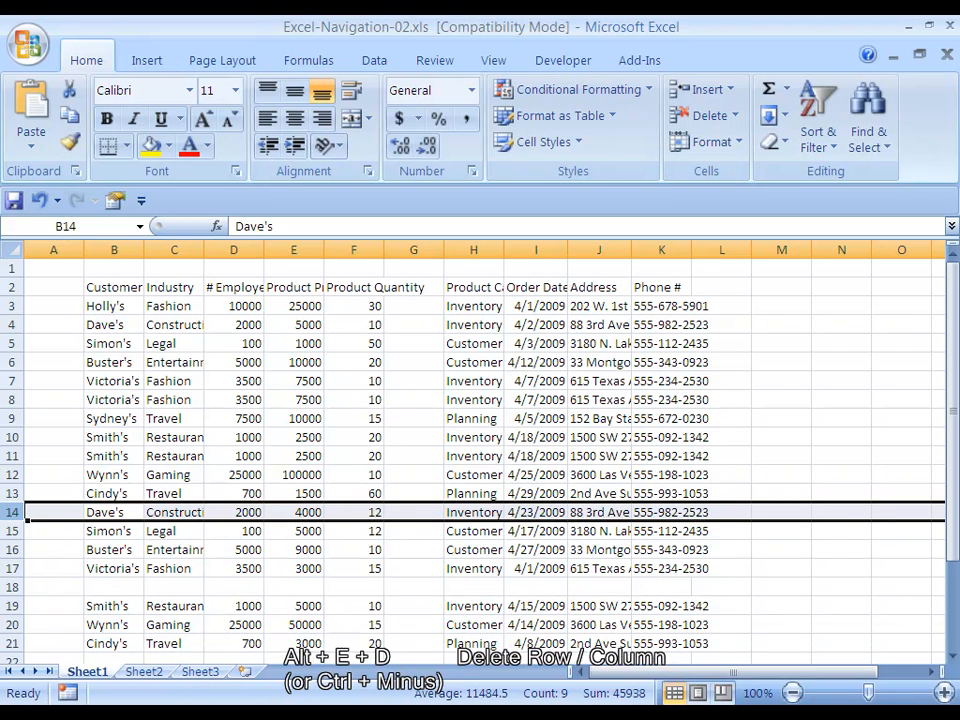
Undo the row and column deletions and leave only cell B2 selected.
key("ctrl+z")
key("ctrl+z")
key("ctrl+z")
key("Down")
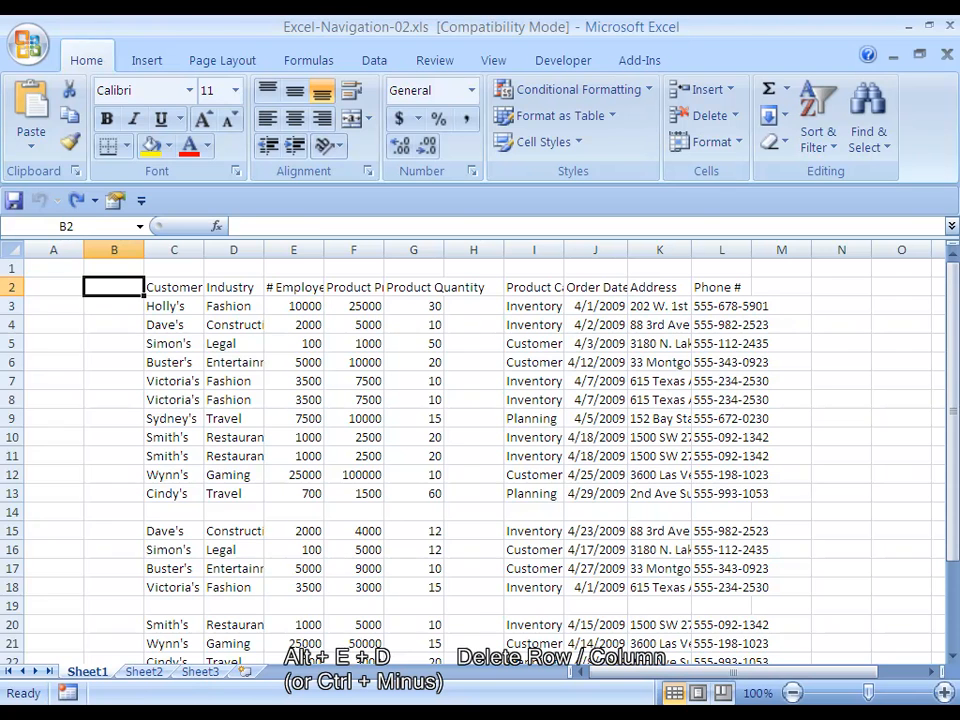
Select the entire empty column B and delete it, repeating the deletion after undoing it once.
key("ctrl+space")
key("alt+e")
key("d")
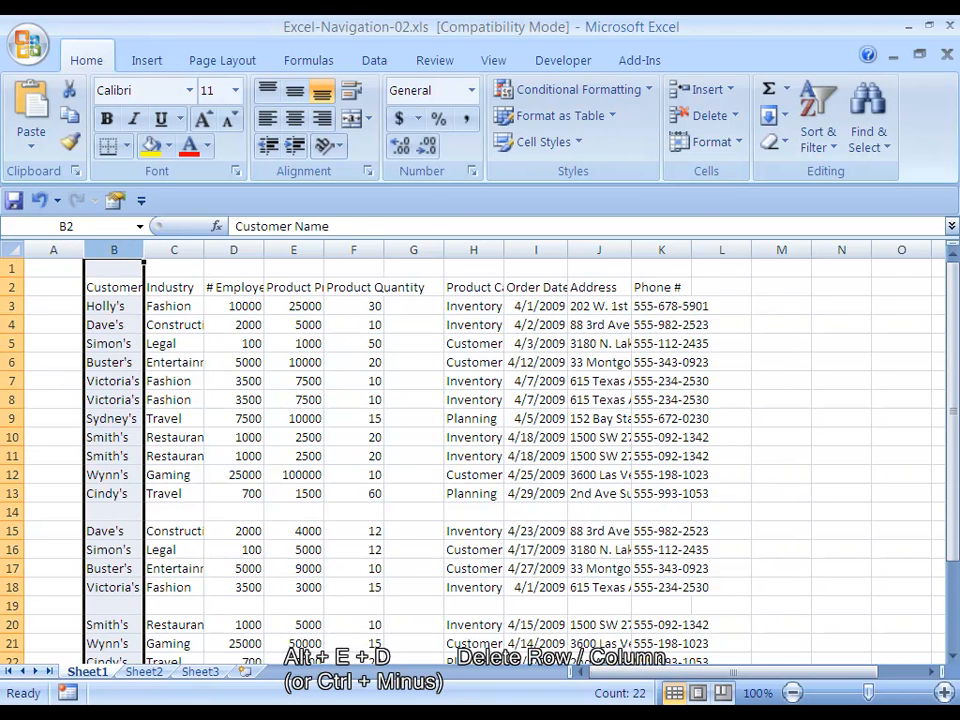
key("ctrl+z")
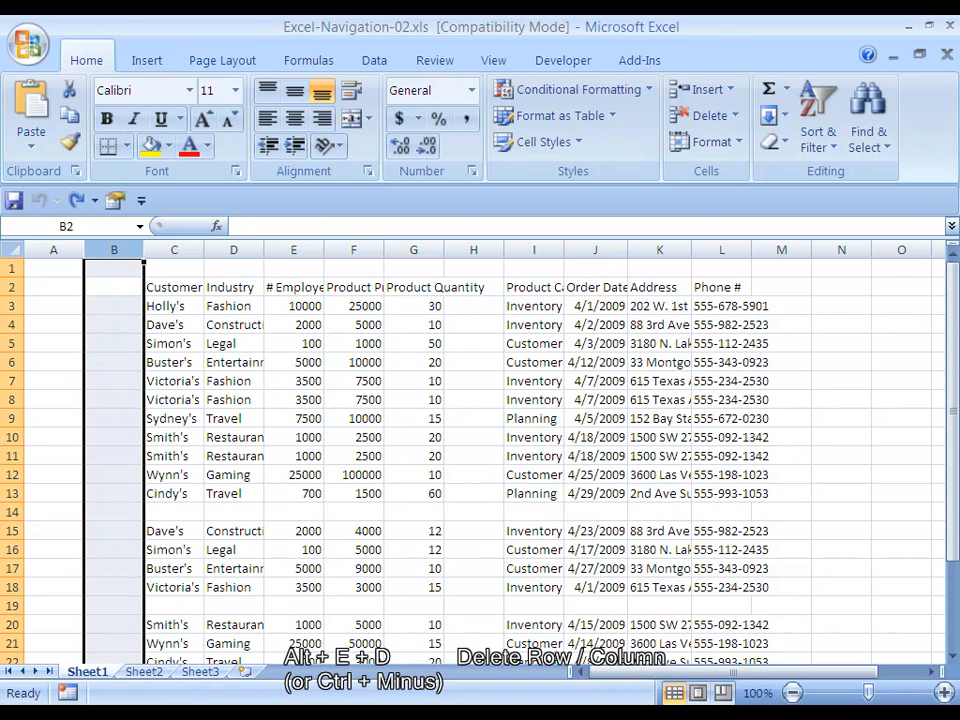
key("ctrl+minus")
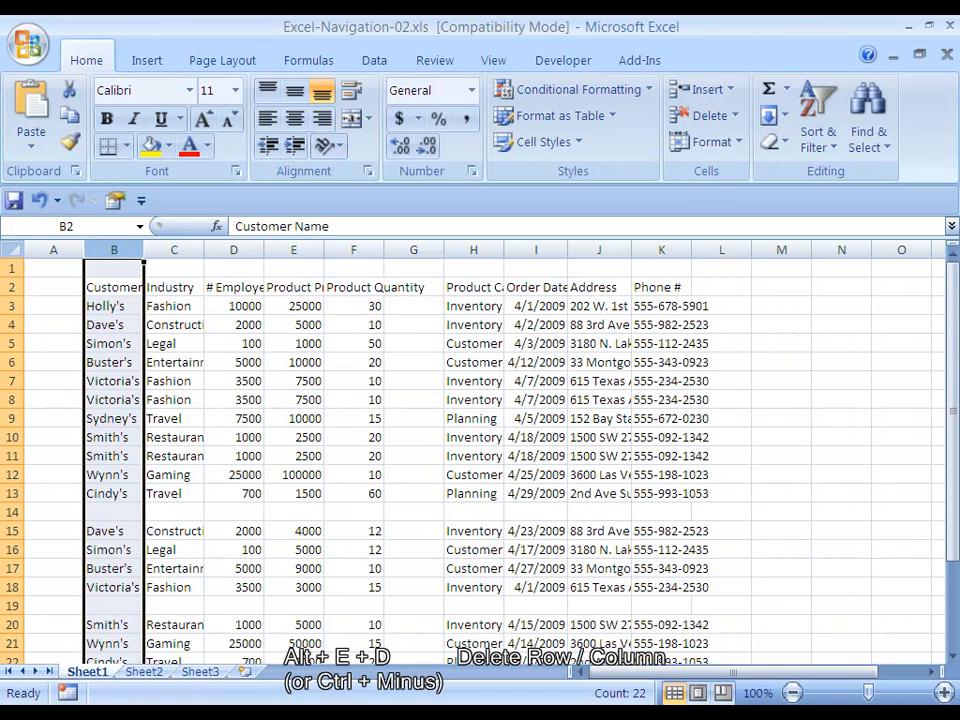
Undo the deletion of column B and delete the entire empty column B again.
key("ctrl+z")
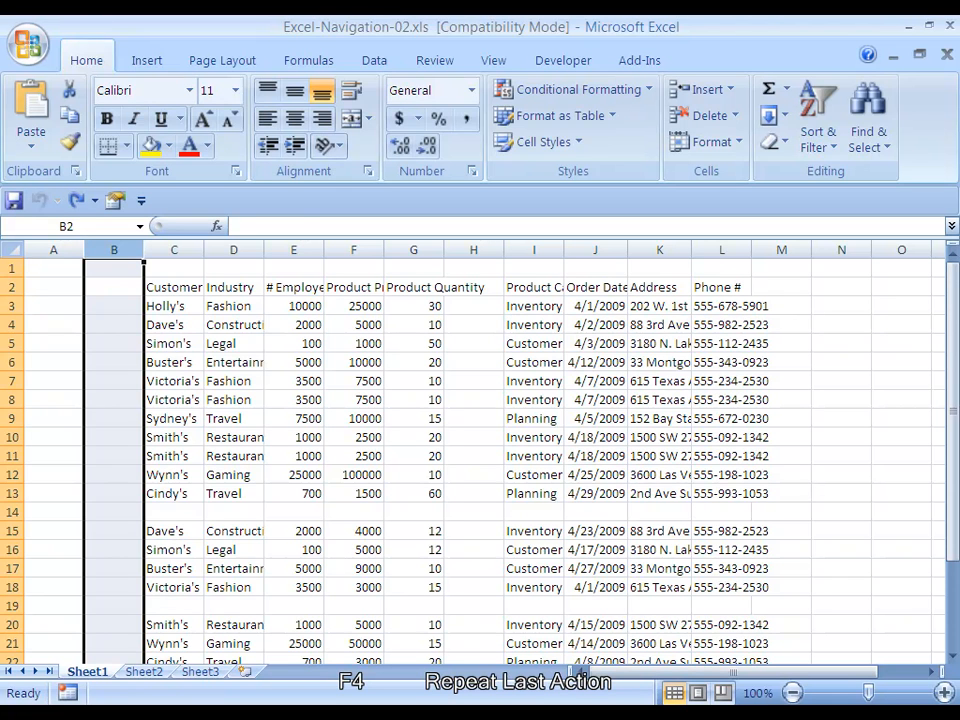
key("alt+e")
key("d")
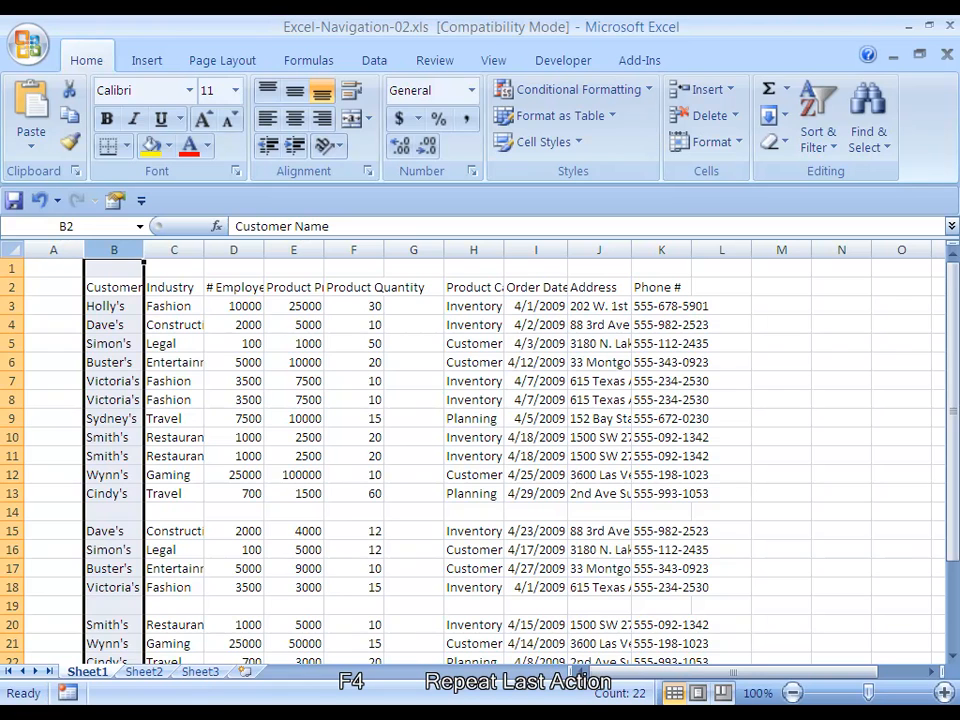
Select the entire empty column A from cell A2 and repeat the column deletion on it.
key("Left")
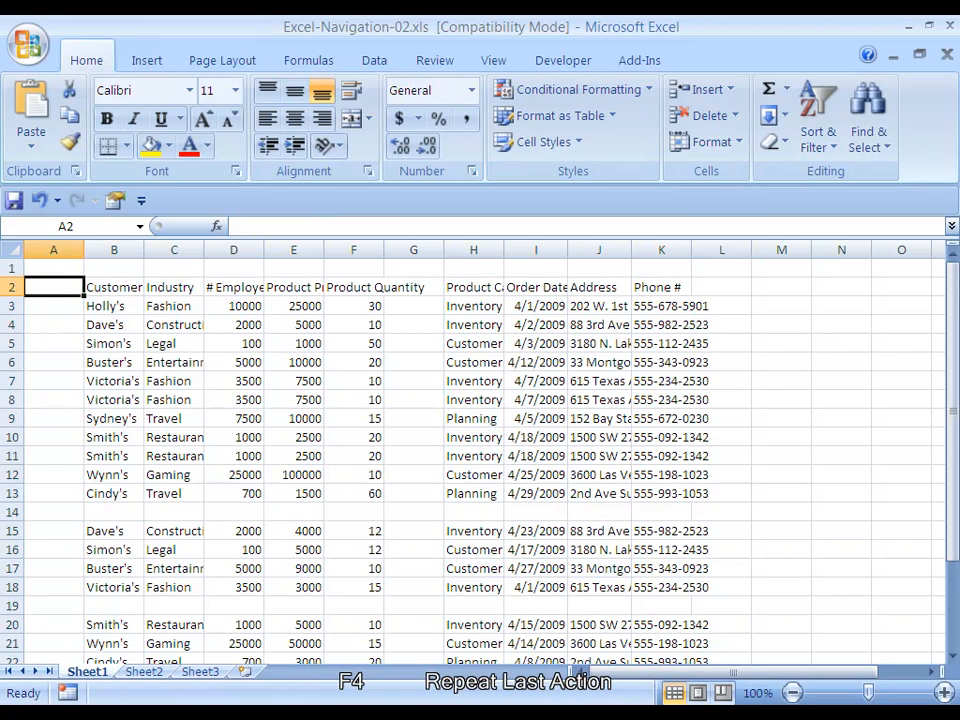
key("ctrl+space")
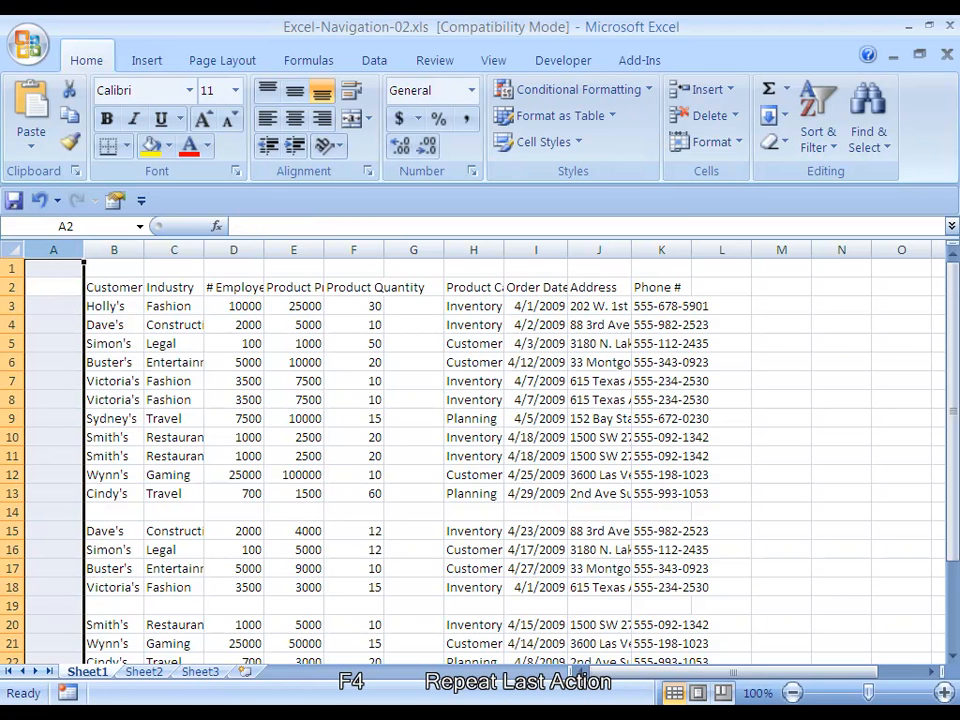
key("F4")
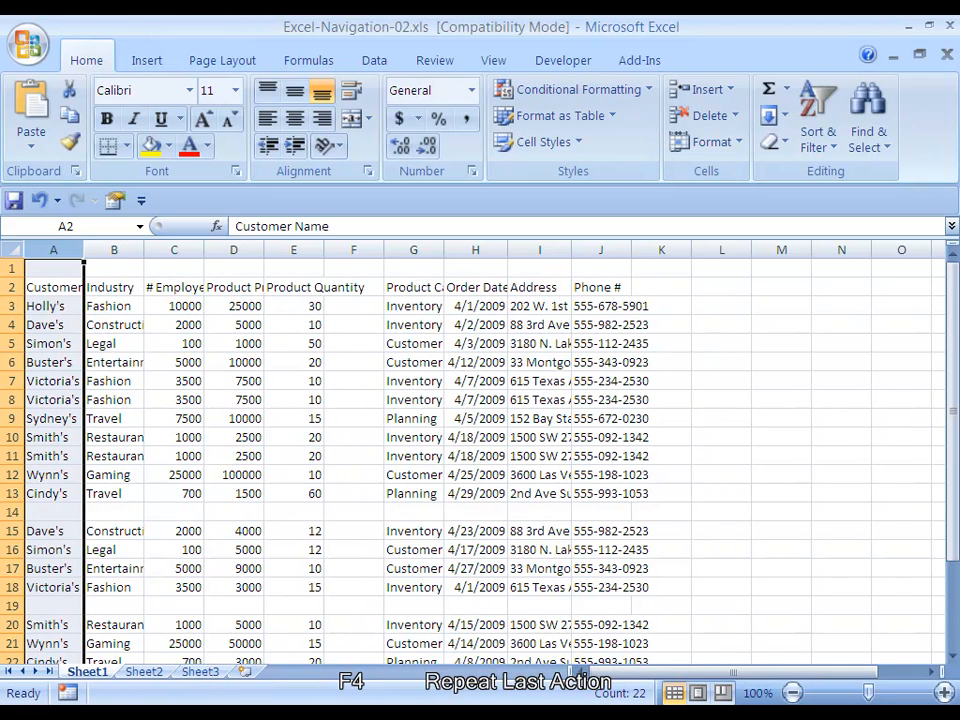
Undo both column deletions and go to the Customer Name header in cell C2.
key("ctrl+z")
key("ctrl+z")
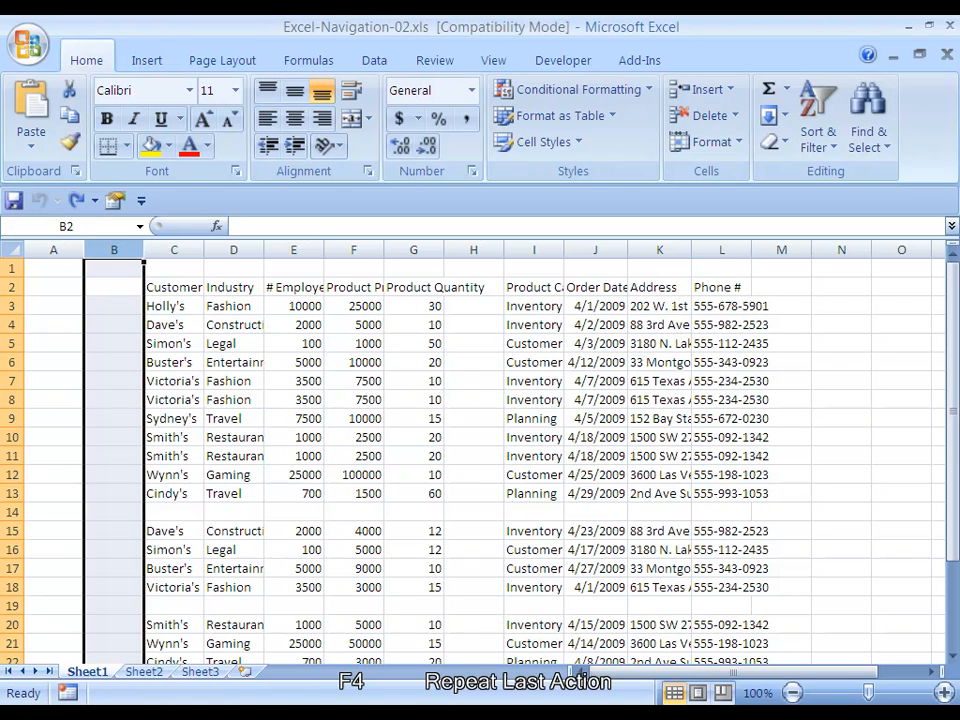
key("Right")
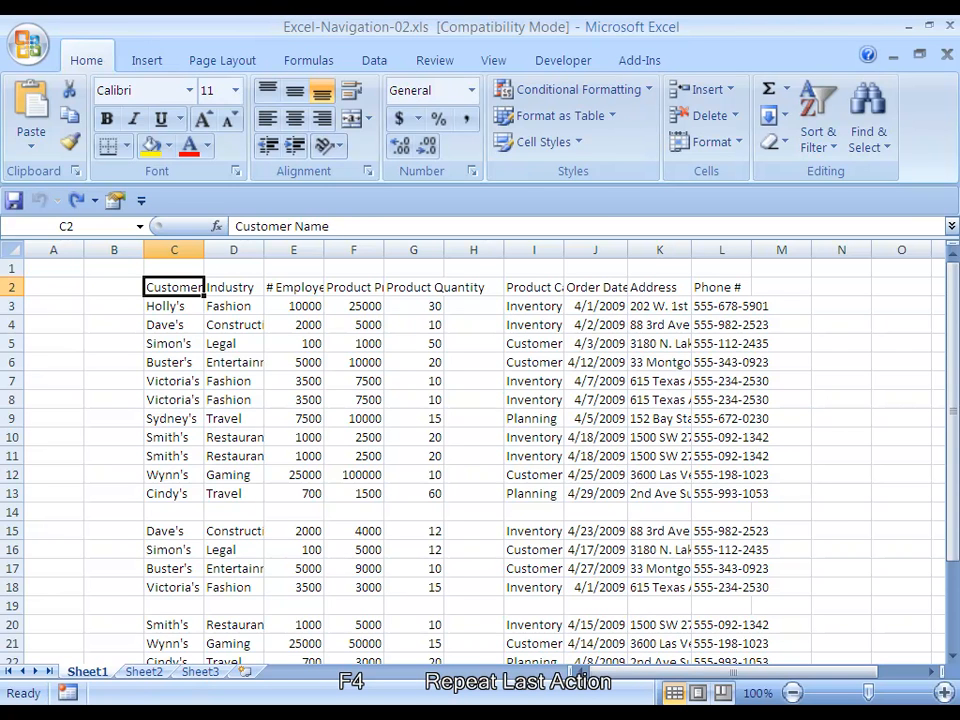
Go to the gap below the first data block and delete the entire blank row 14.
key("ctrl+Down")
key("Down")
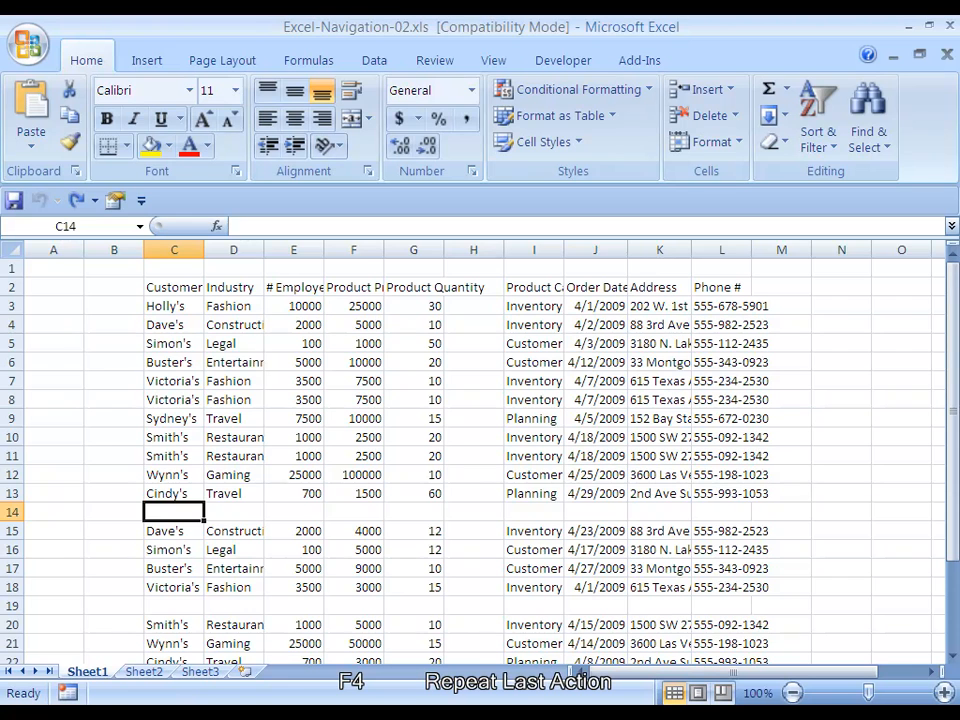
left_click(12, 512)
key("alt+e")
key("d")
Select the next entire blank row, row 18, and repeat the row deletion on it.
key("Down")
key("Down")
key("Down")
key("Down")
key("shift+space")
key("F4")
Select the two entire blank rows 21 and 22 and repeat the row deletion on them.
key("Down")
key("Down")
key("Down")
key("shift+space")
key("shift+Down")
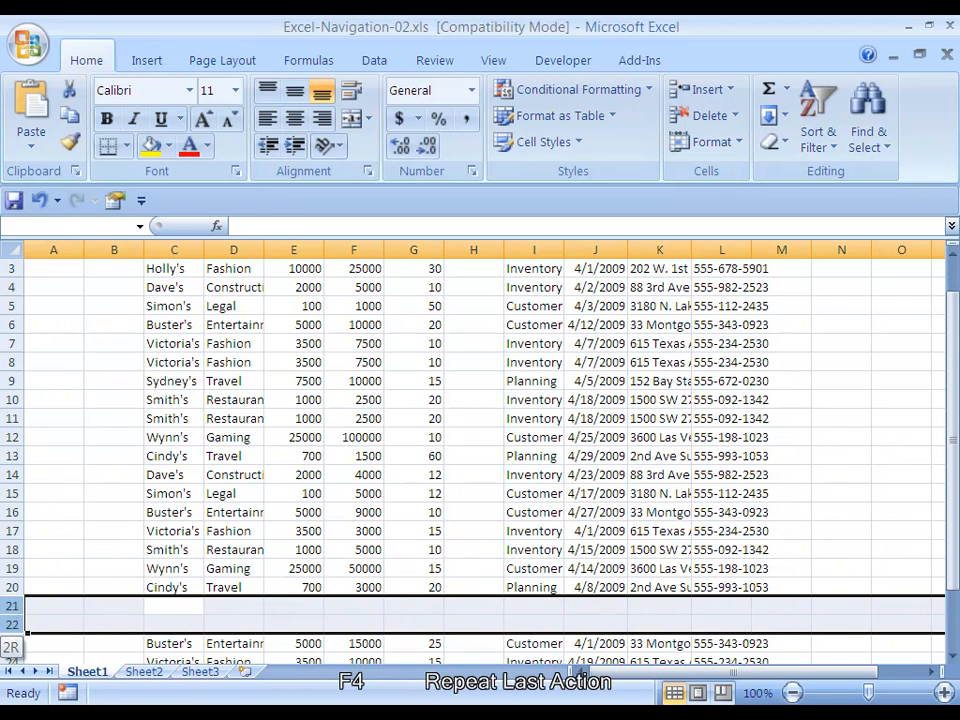
key("F4")
Jump down column C past the last record and back up to cell C1 to check the data for gaps.
key("ctrl+Down")
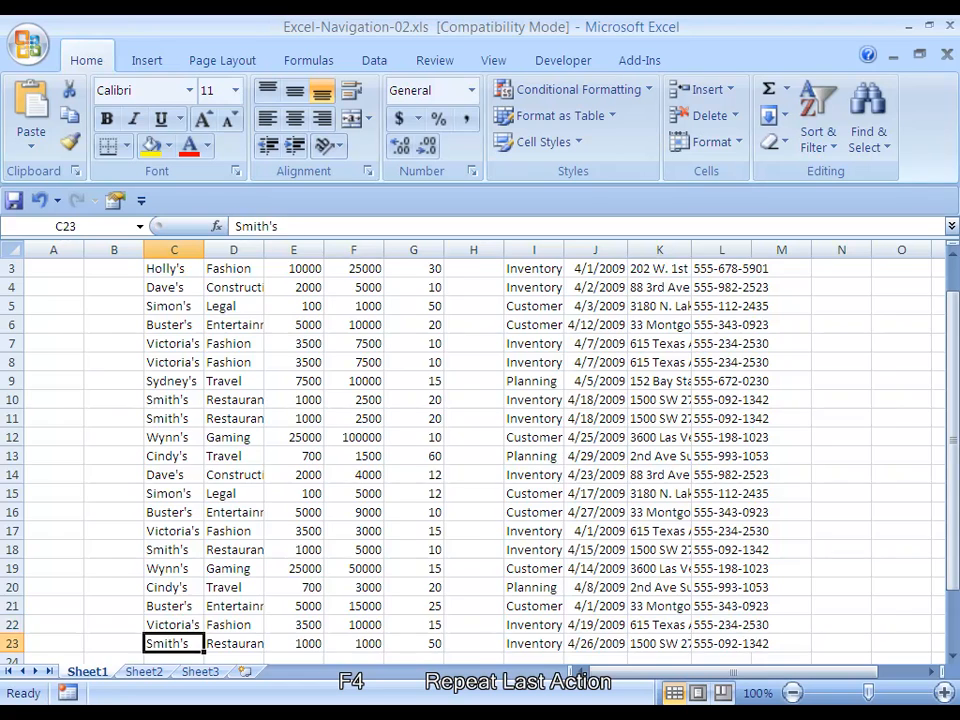
key("ctrl+Down")
key("ctrl+Up")
key("ctrl+Up")
key("ctrl+Up")
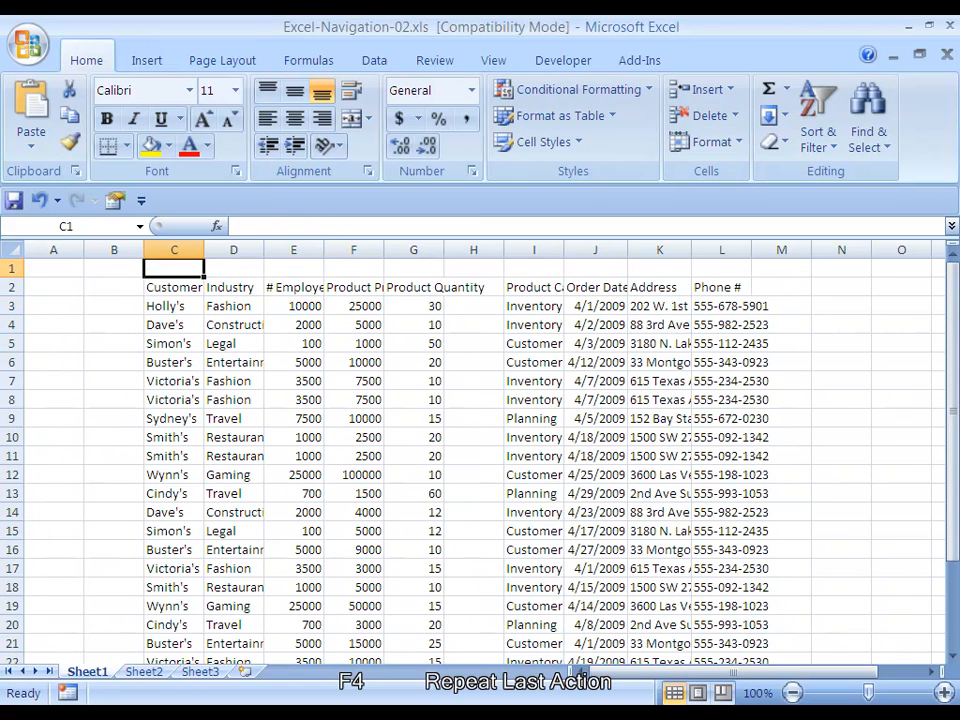
Undo the three blank-row deletions and return to the Customer Name header in cell C2.
key("ctrl+z")
key("ctrl+z")
key("ctrl+z")
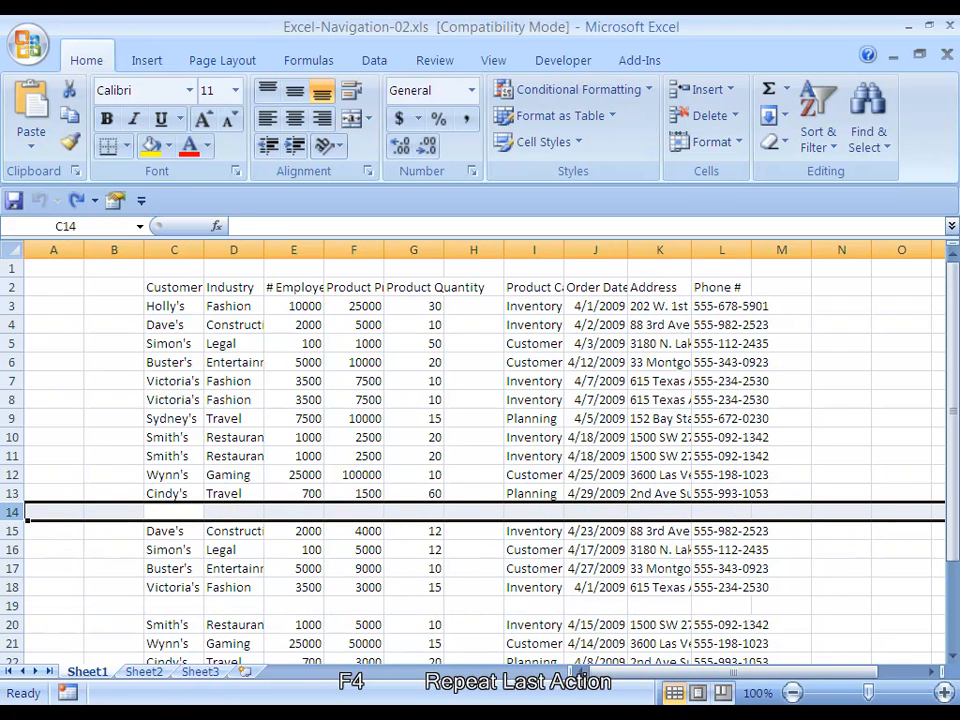
key("ctrl+Up")
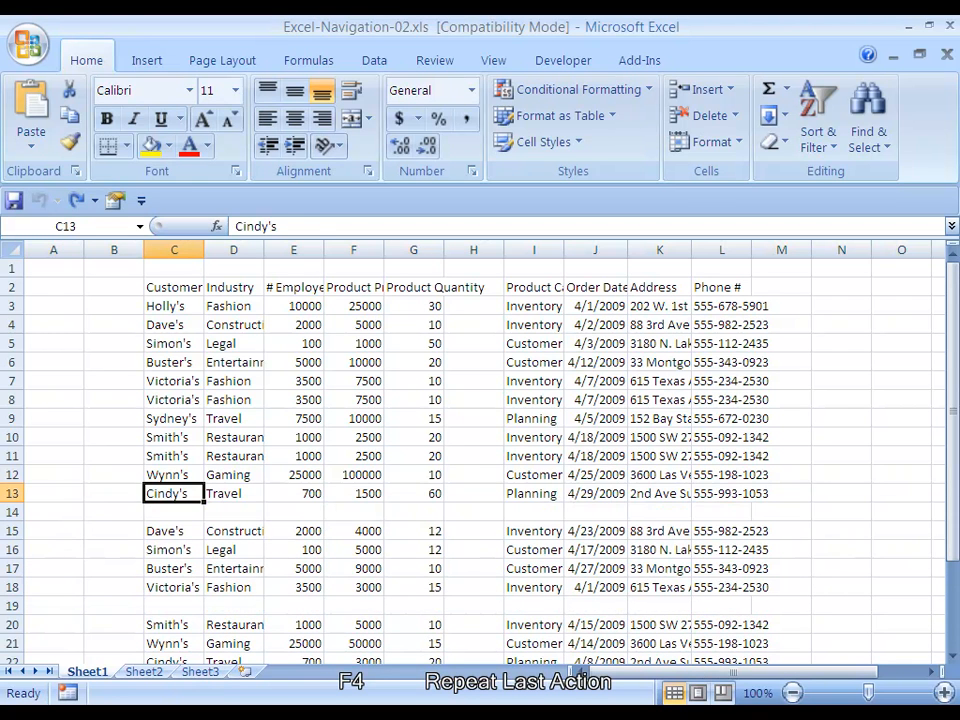
key("ctrl+Up")
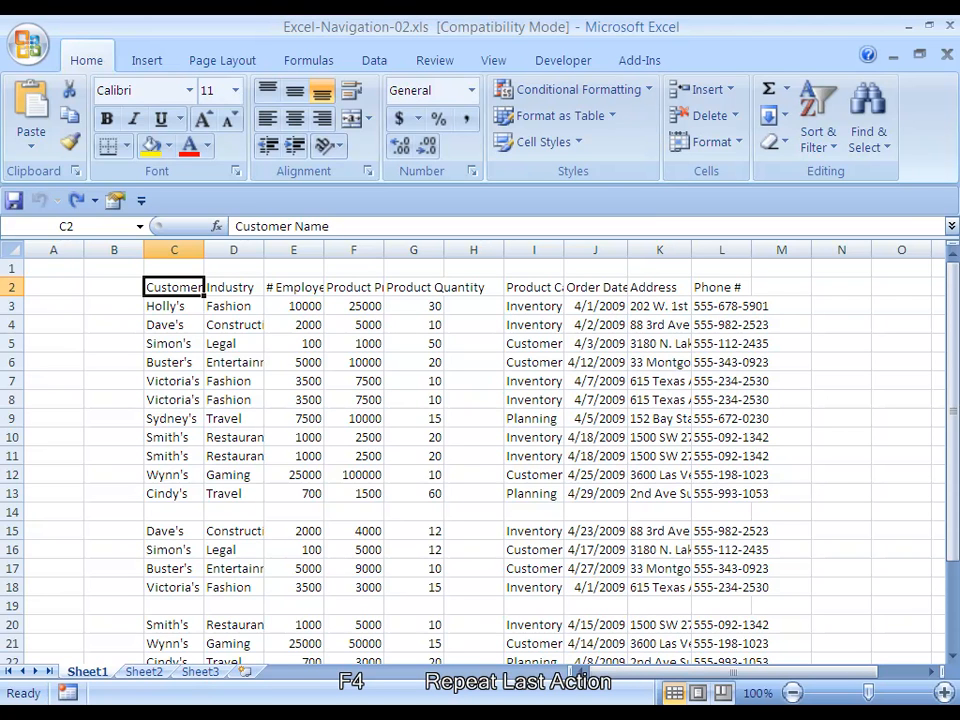
key("Left")
key("Left")
key("Right")
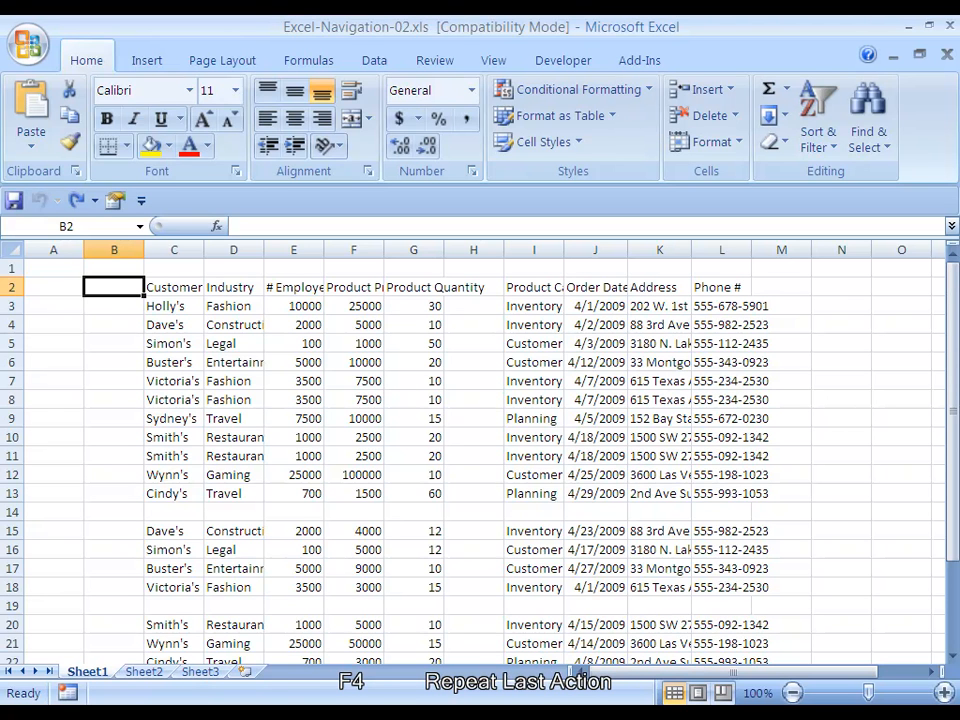
key("Right")
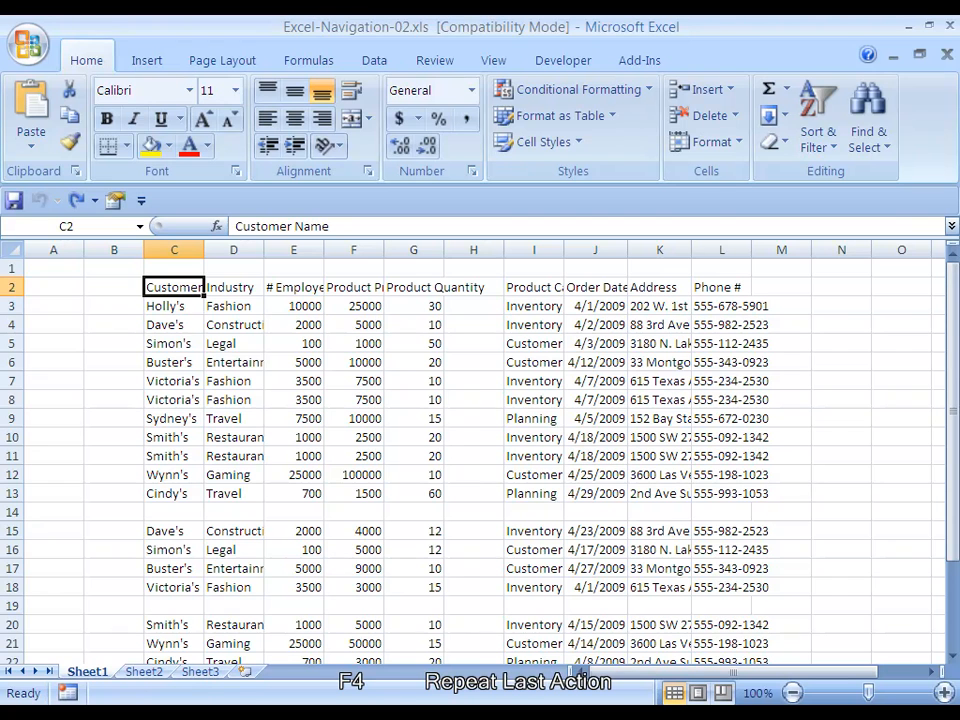
Jump down column C through the data blocks and go to cell C25, the first record of the last block.
key("ctrl+Down")
key("ctrl+Down")
key("ctrl+Down")
key("ctrl+Down")
key("ctrl+Down")
key("ctrl+Down")
key("ctrl+Down")
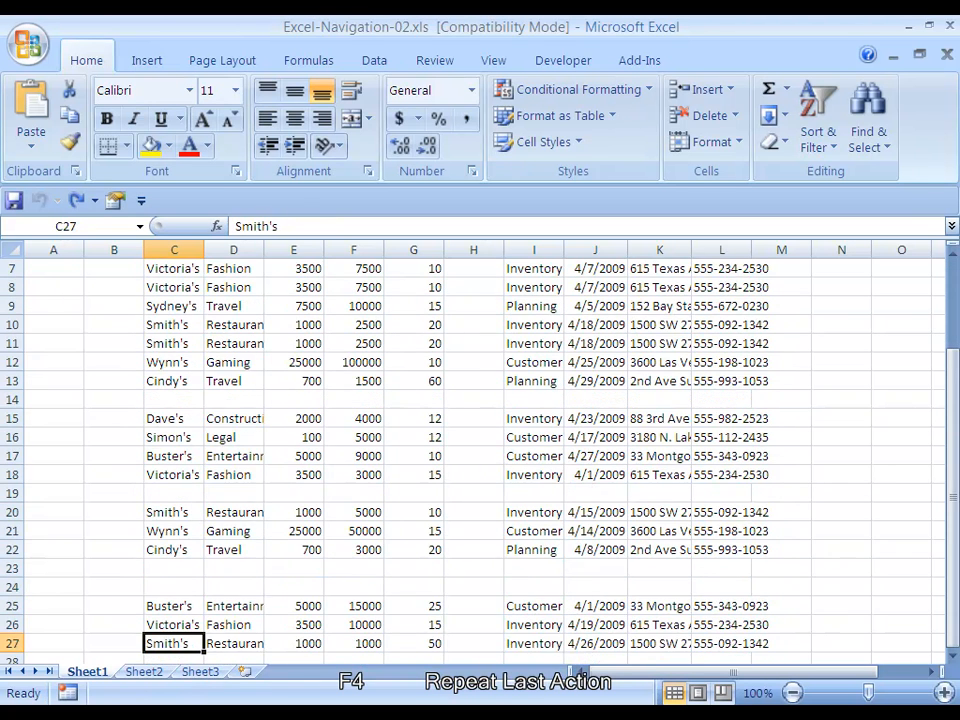
key("Down")
key("Down")
key("Down")
key("Up")
key("Up")
key("Up")
key("Up")
key("Up")
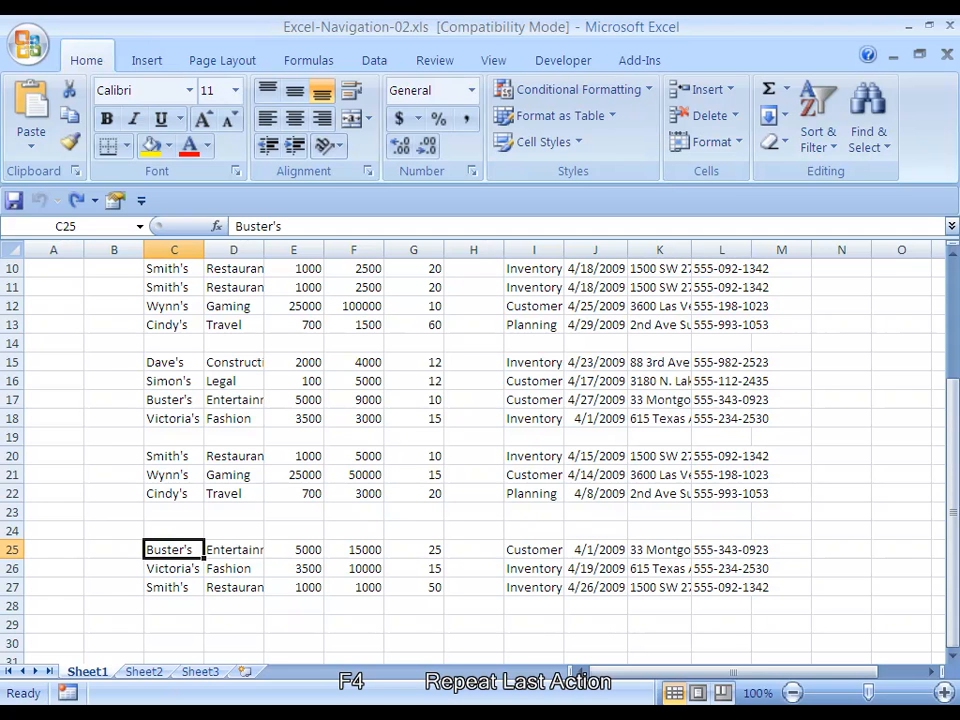
Cut entire rows 25 to 27 and insert the cut rows at row 23, directly below the third data block.
left_click(12, 552)
left_click_drag(12, 562, 26, 596)
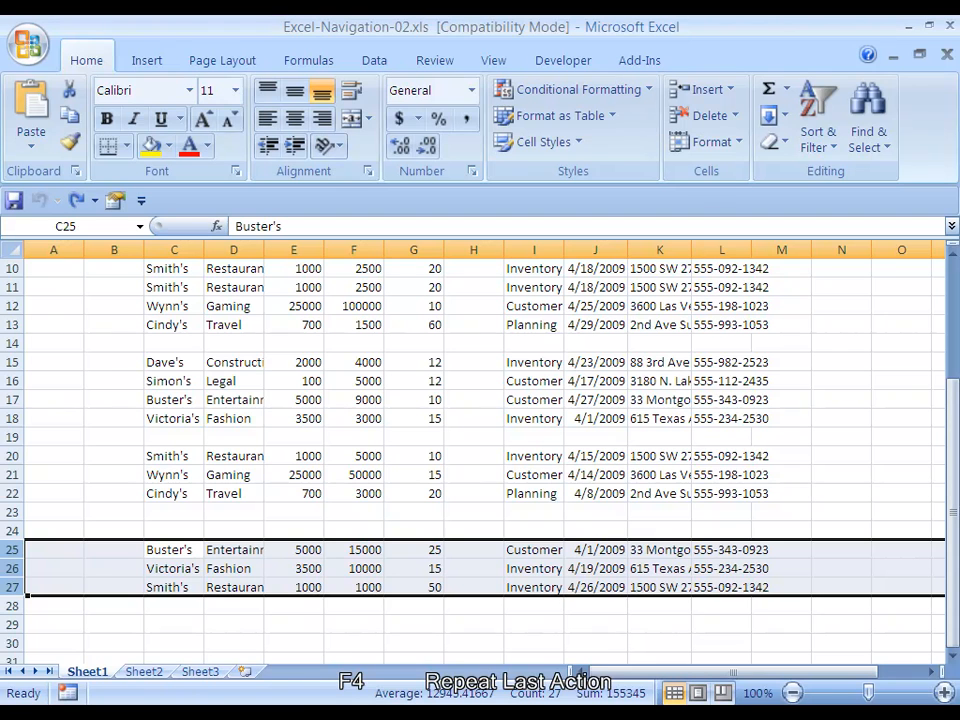
key("ctrl+x")
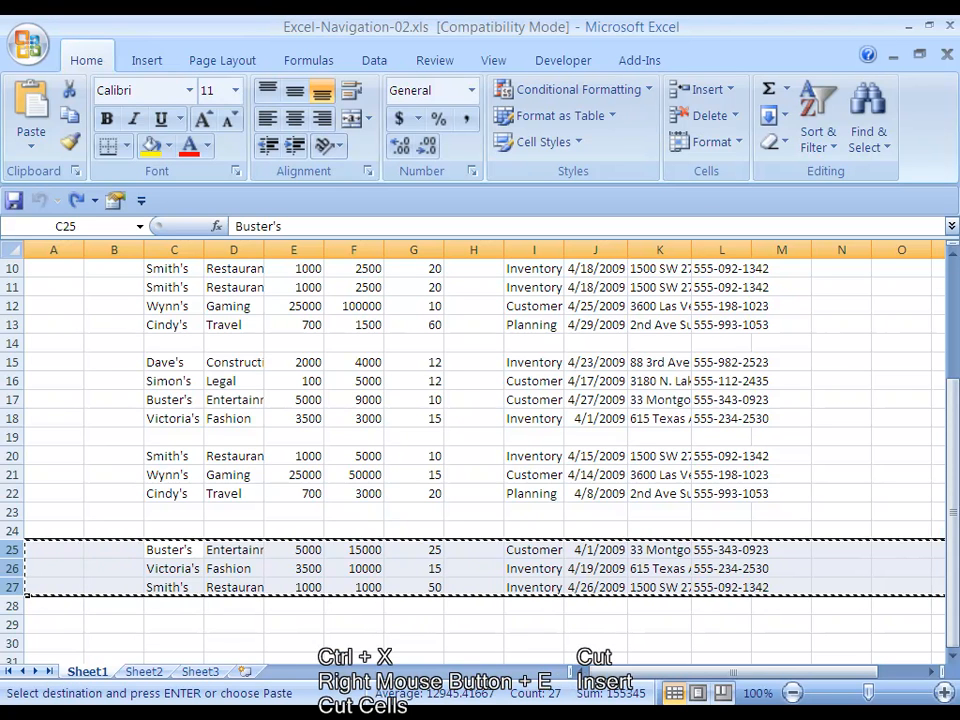
key("Up")
key("Up")
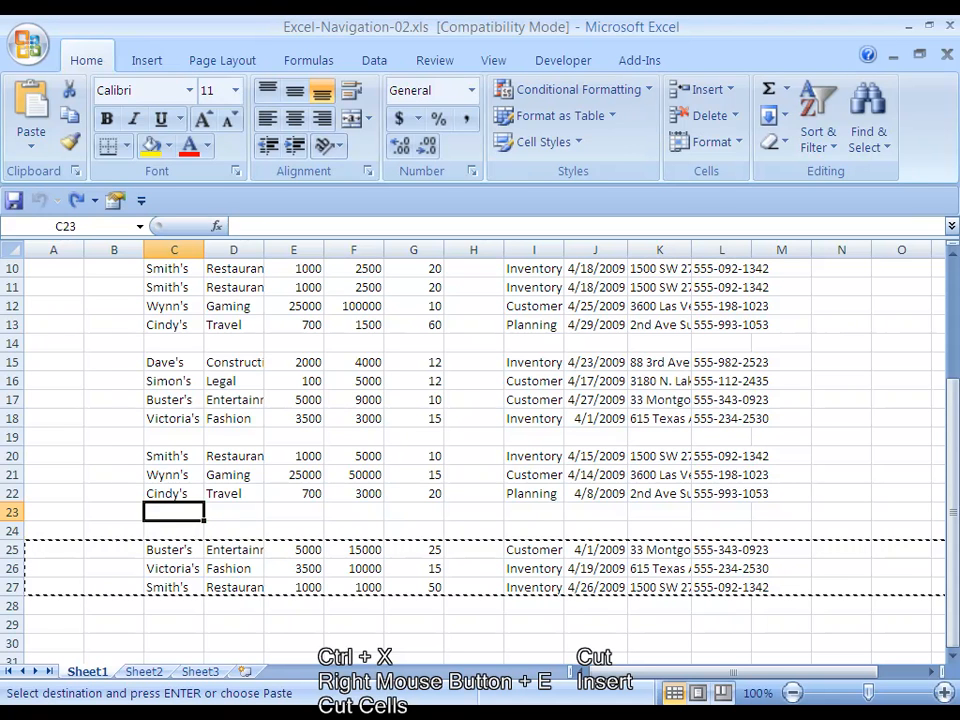
key("Left")
key("Left")
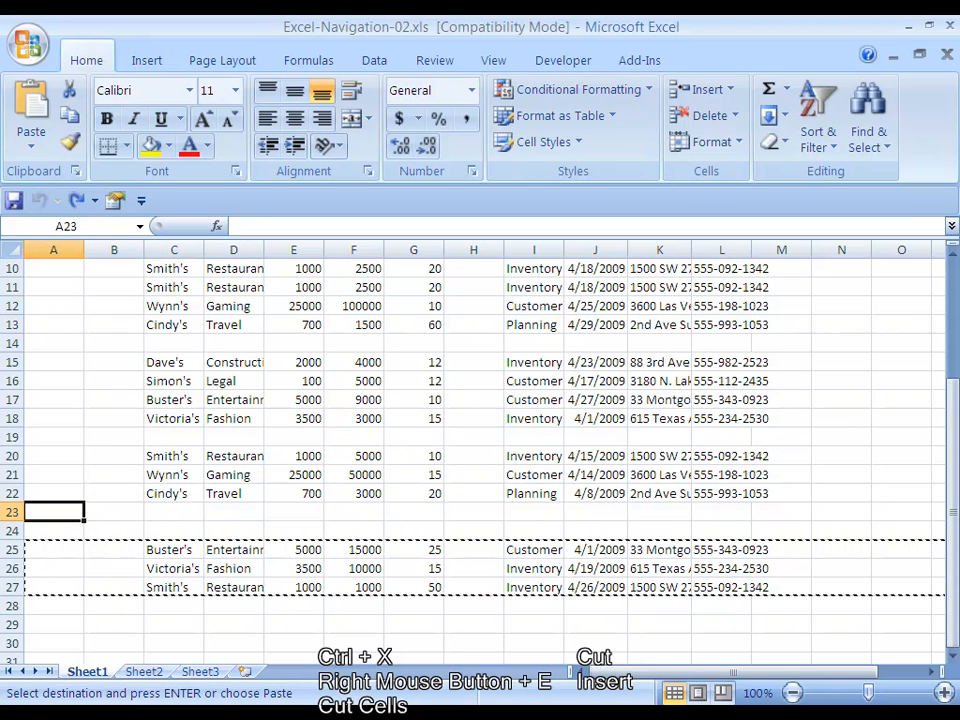
key("shift+F10")
key("e")
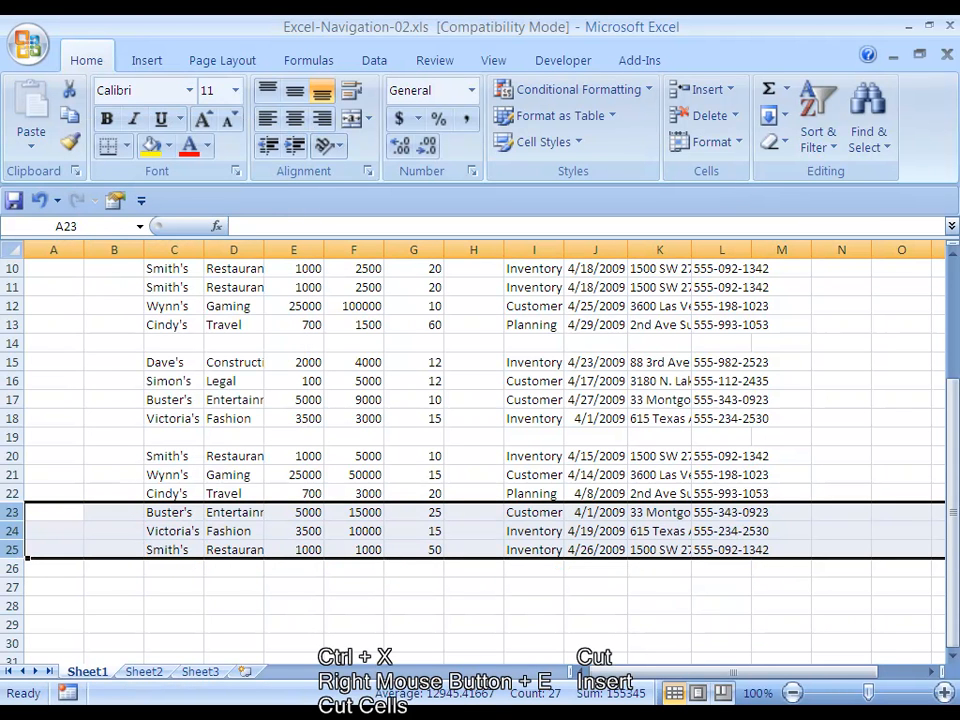
Undo the insertion of the cut rows, cancel the pending cut and return to cell C25.
key("ctrl+z")
key("Up")
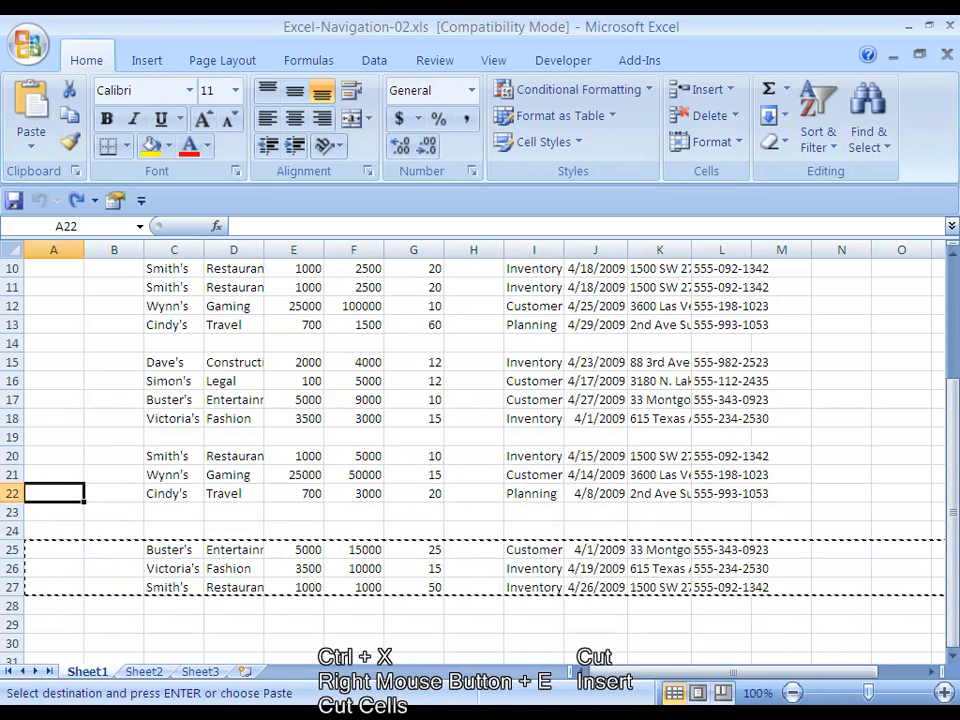
key("Down")
key("Down")
key("Down")
key("Escape")
key("Right")
key("Right")
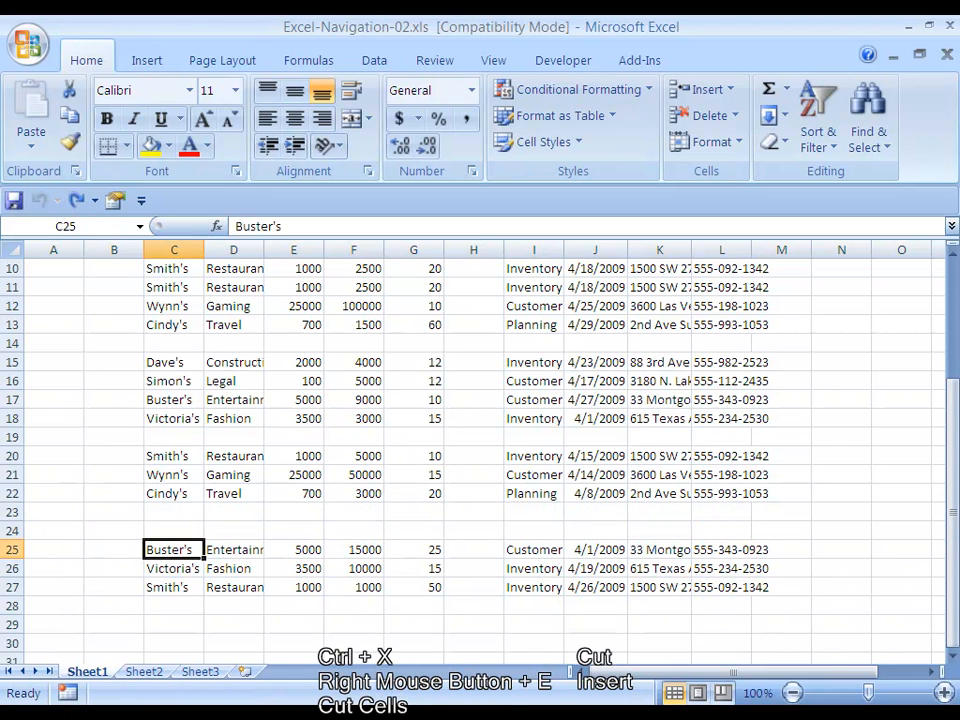
Cut entire rows 25 to 27 again and insert the cut cells at A23.
left_click_drag(12, 550, 12, 600)
key("ctrl+x")
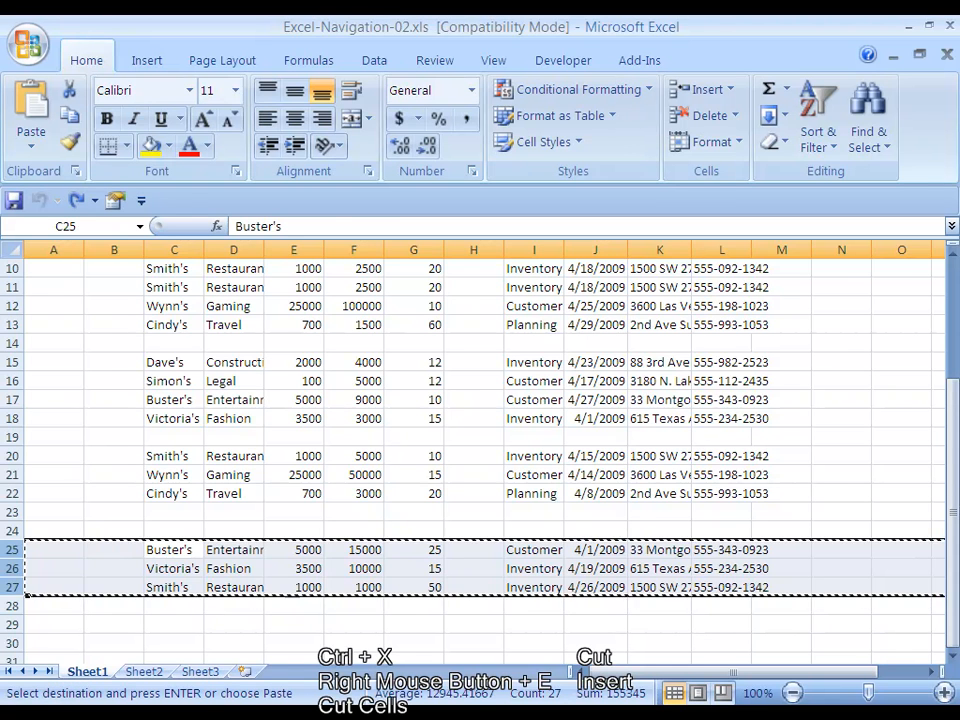
key("Up")
key("Up")
key("Left")
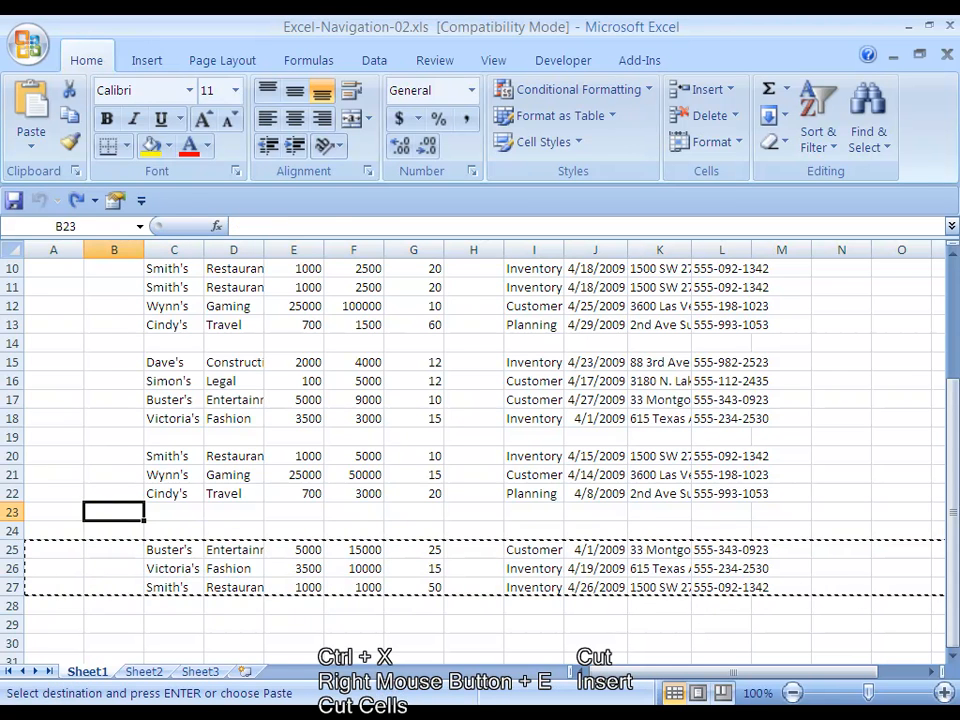
key("Left")
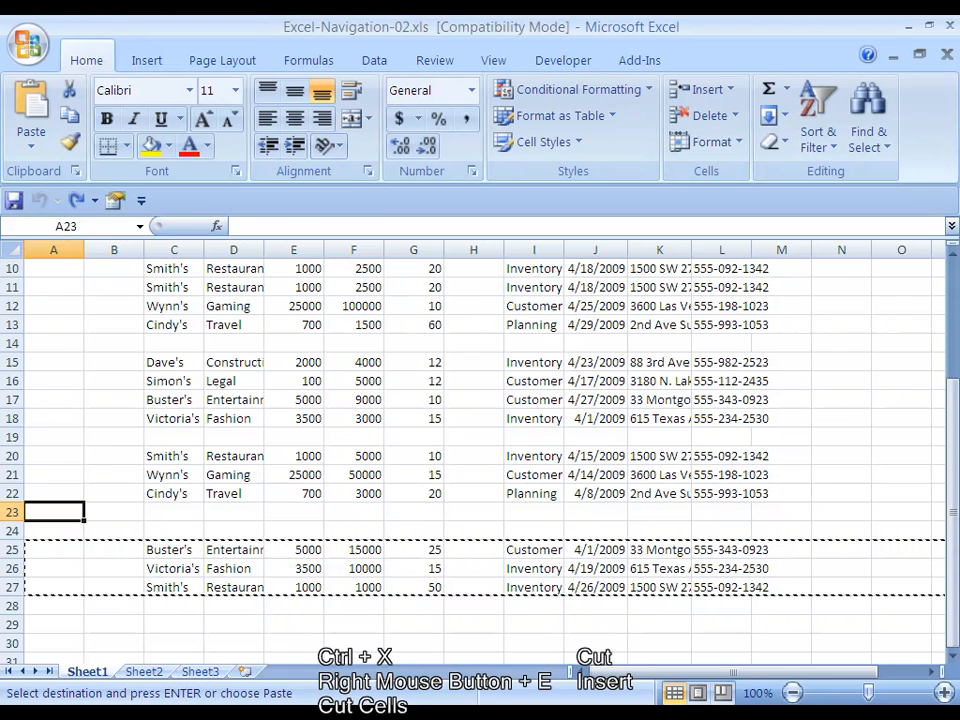
key("shift+F10")
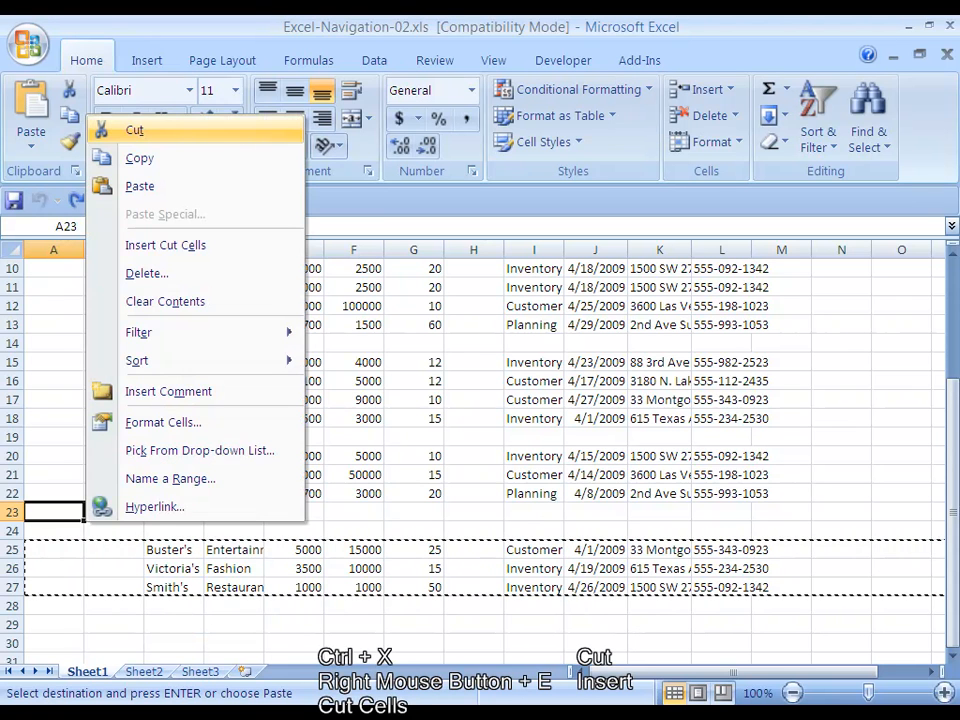
key("e")
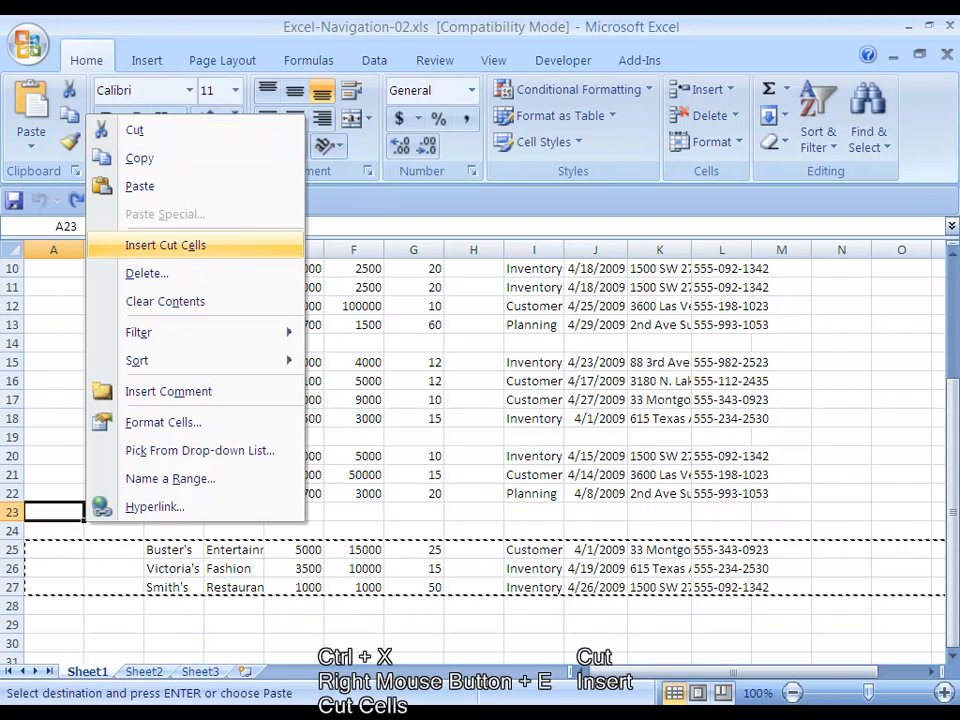
key("Return")
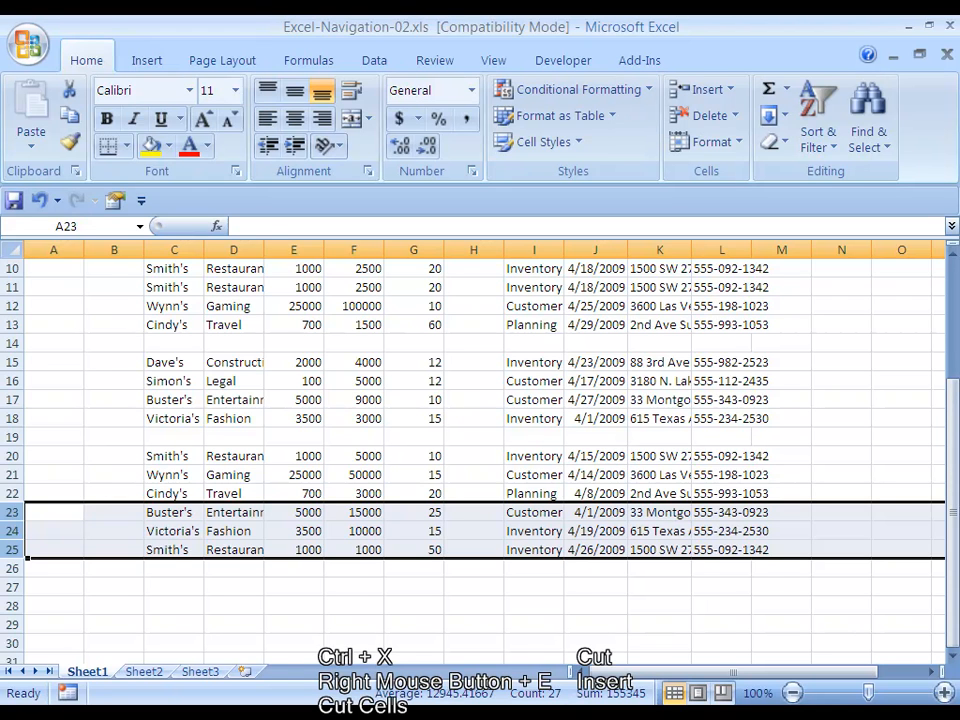
Undo the second move of the cut rows and go back to cell C25.
key("ctrl+z")
key("Right")
key("Right")
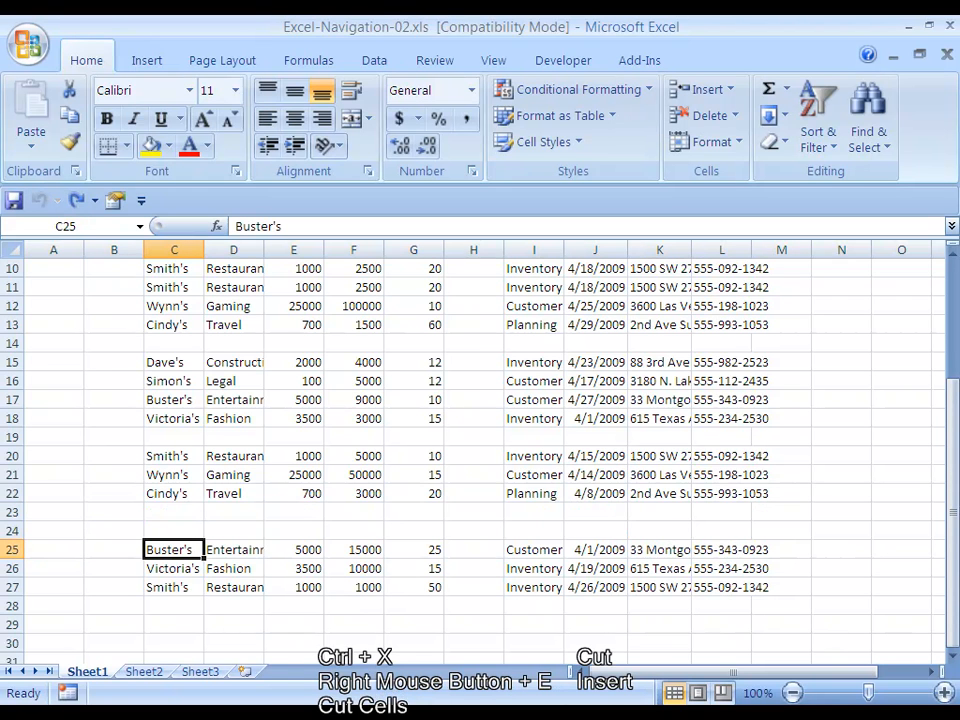
Cut only the range C25:L27 and paste it at C23, directly below the third data block.
key("shift+Down")
key("shift+Down")
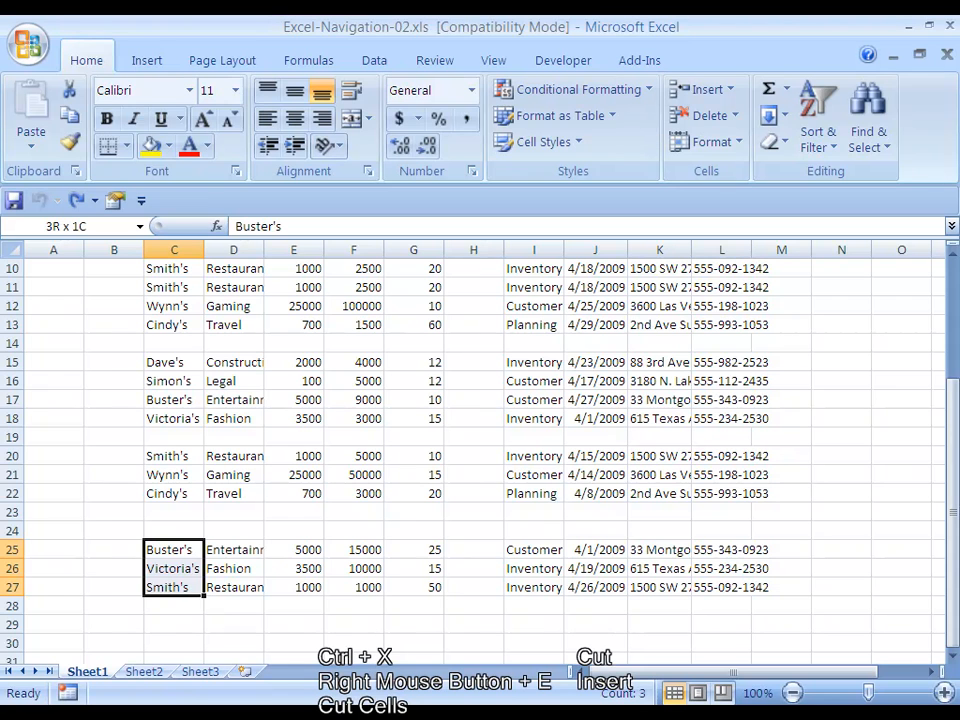
key("ctrl+shift+Right")
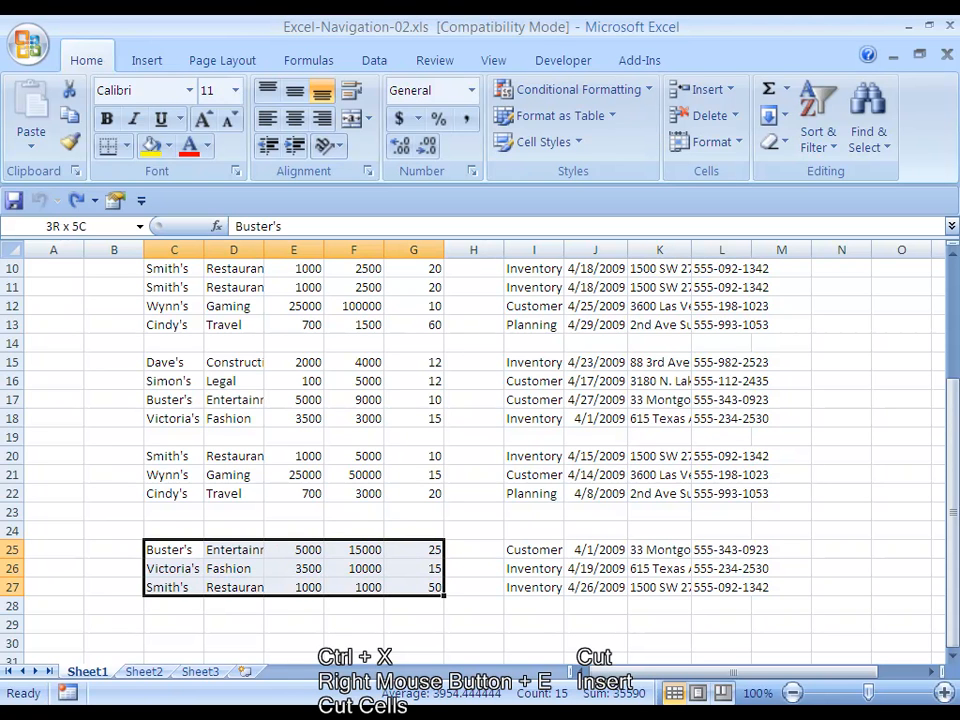
key("ctrl+shift+Right")
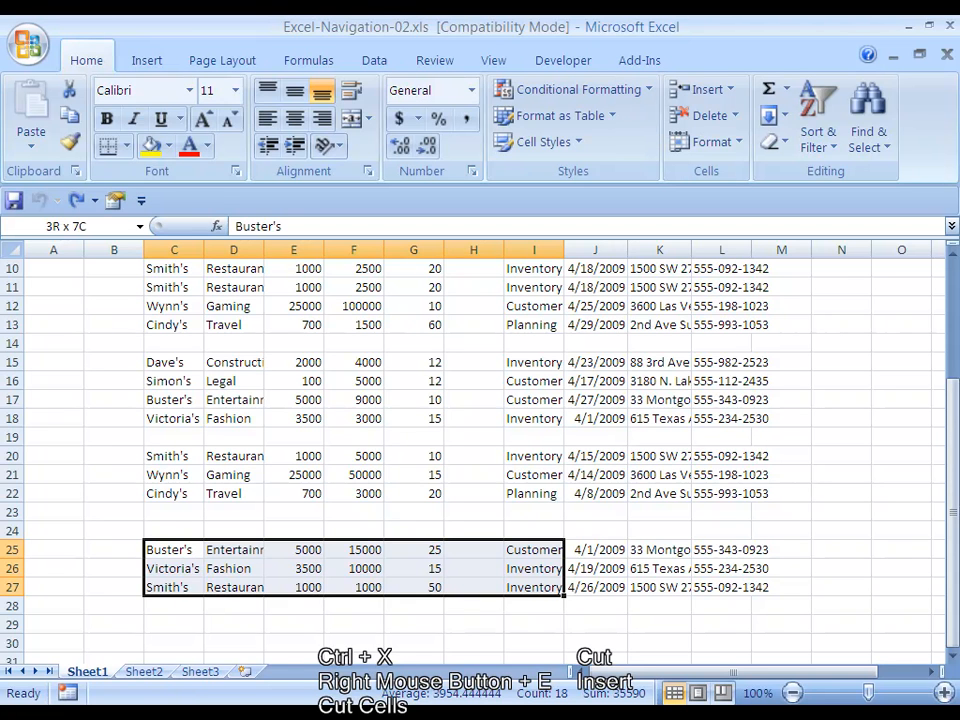
key("ctrl+shift+Right")
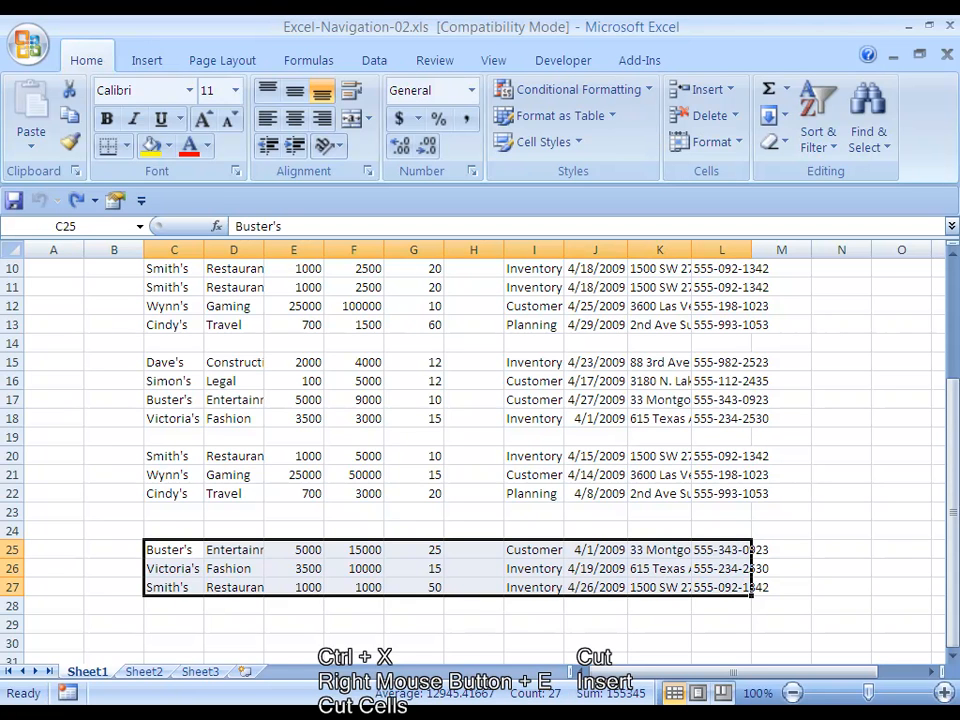
key("ctrl+x")
left_click(174, 512)
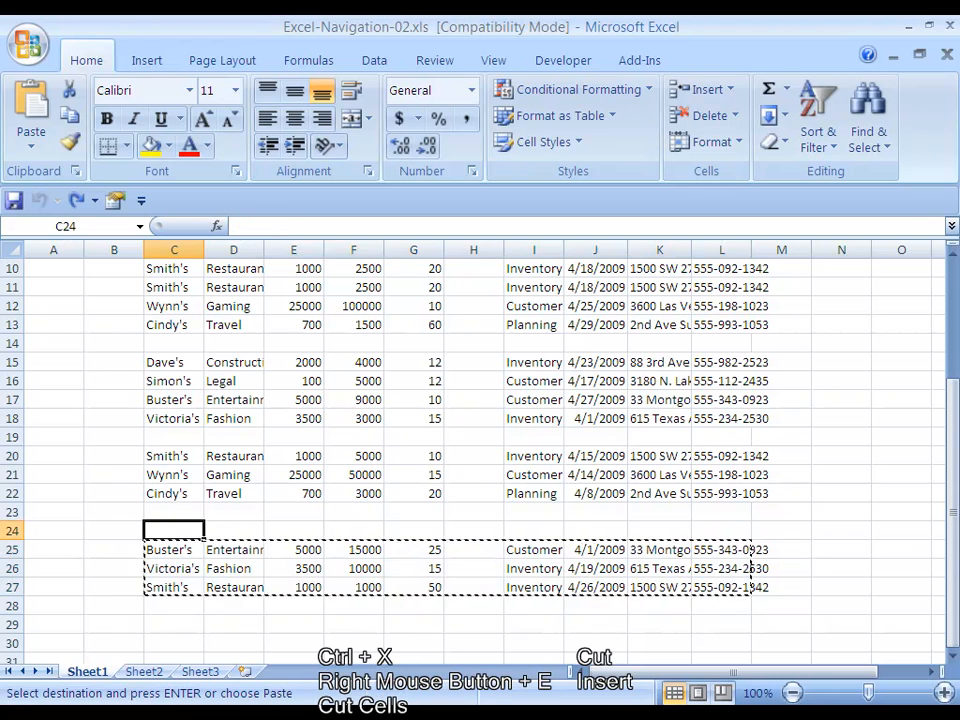
key("Return")
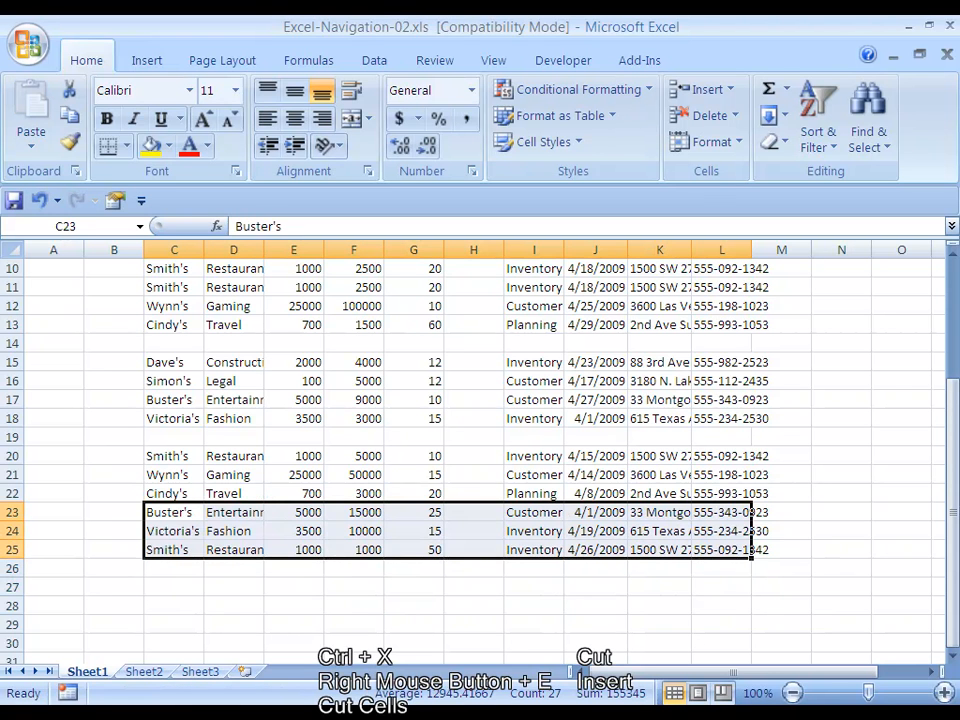
Undo the paste of the cut range, cancel the pending cut and return to cell C25.
key("ctrl+z")
key("Down")
key("Down")
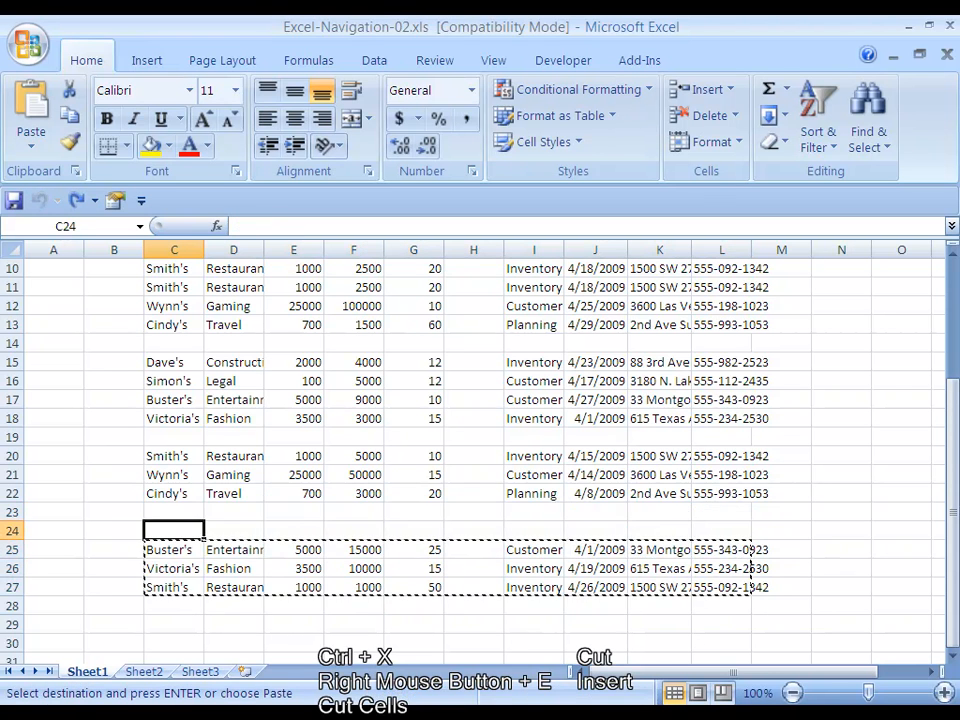
key("Escape")
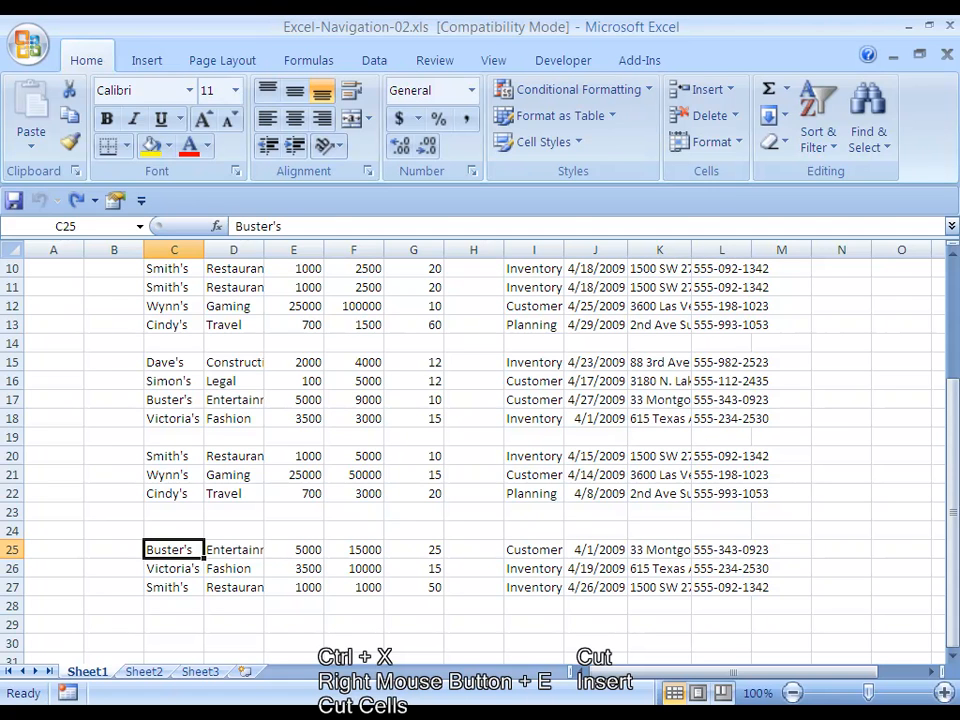
left_click_drag(12, 549, 25, 597)
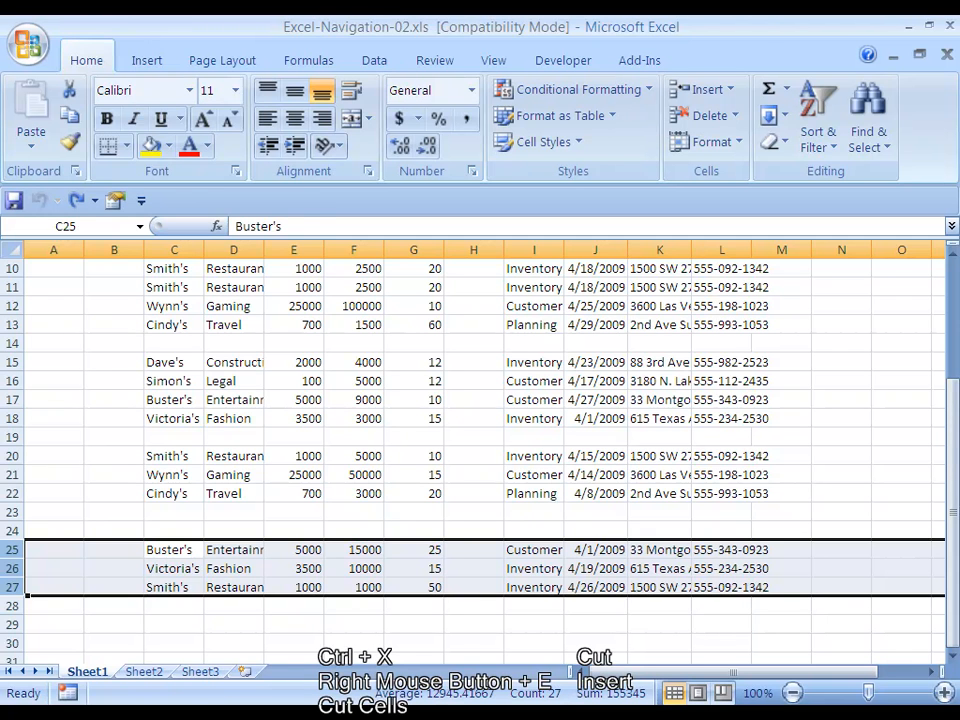
key("Up")
key("Up")
key("Home")
key("Menu")
key("Escape")
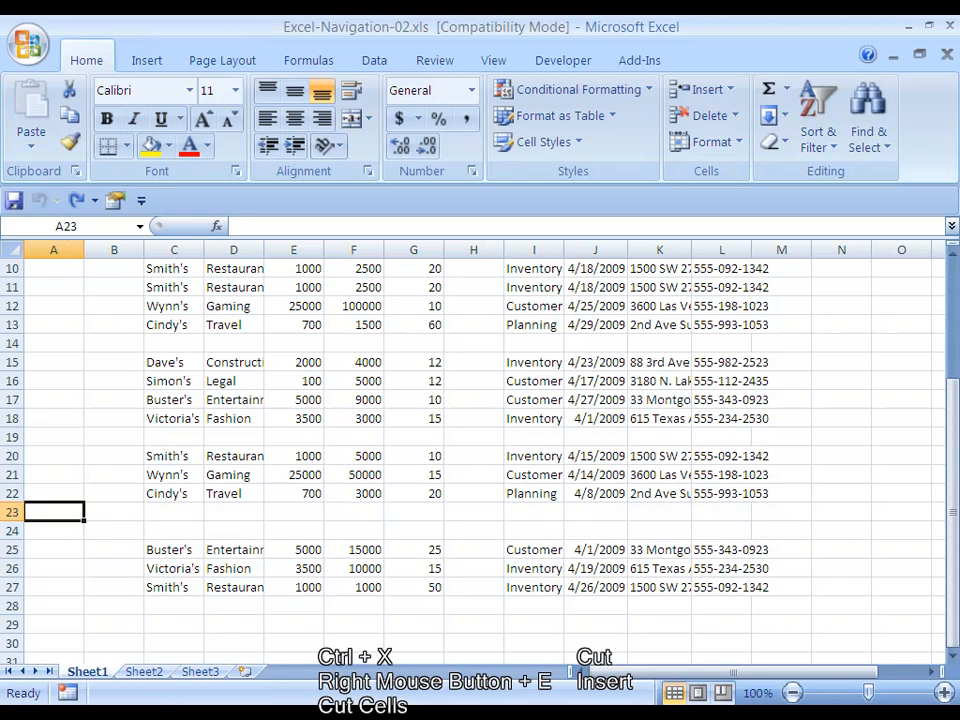
From the Customer Name header, select the blank columns A and B, and blank row 1 above the table.
key("ctrl+Home")
key("Right")
key("Right")
key("Down")
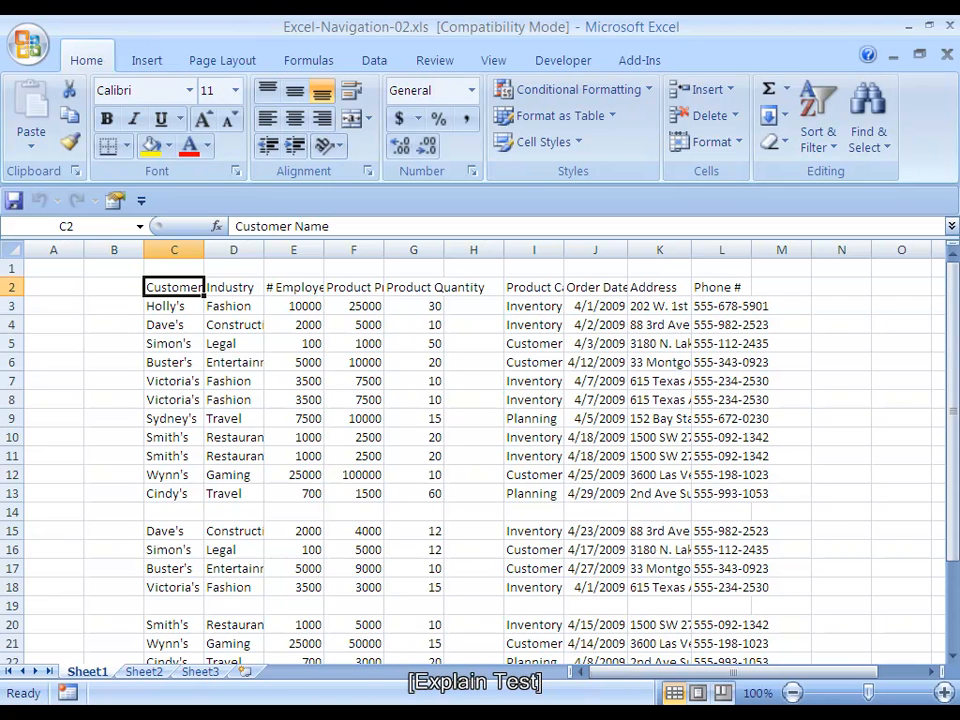
key("Left")
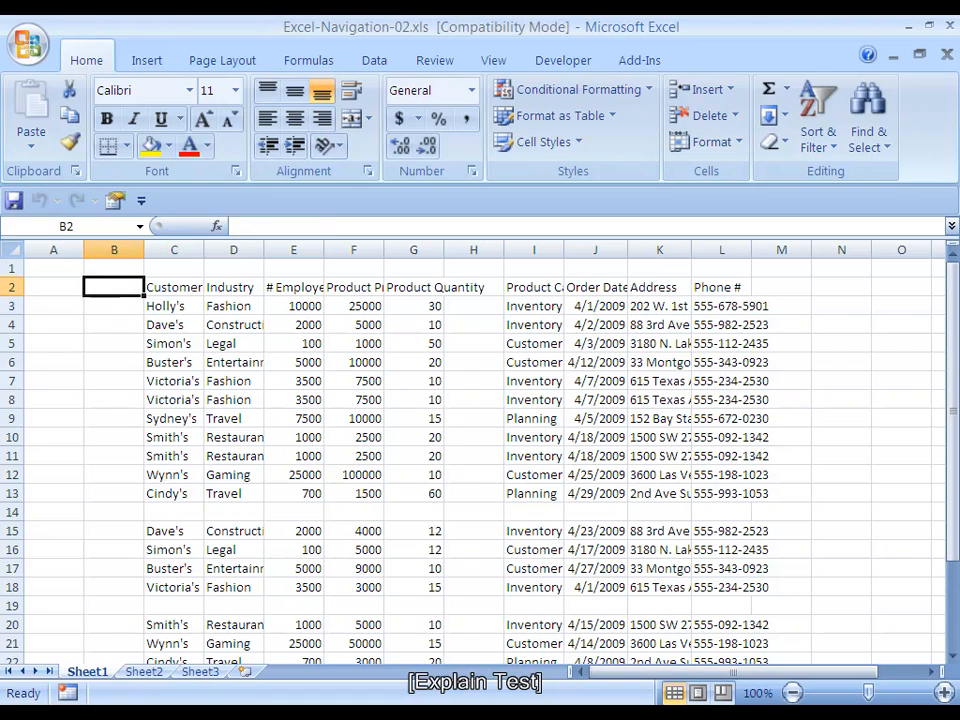
key("Left")
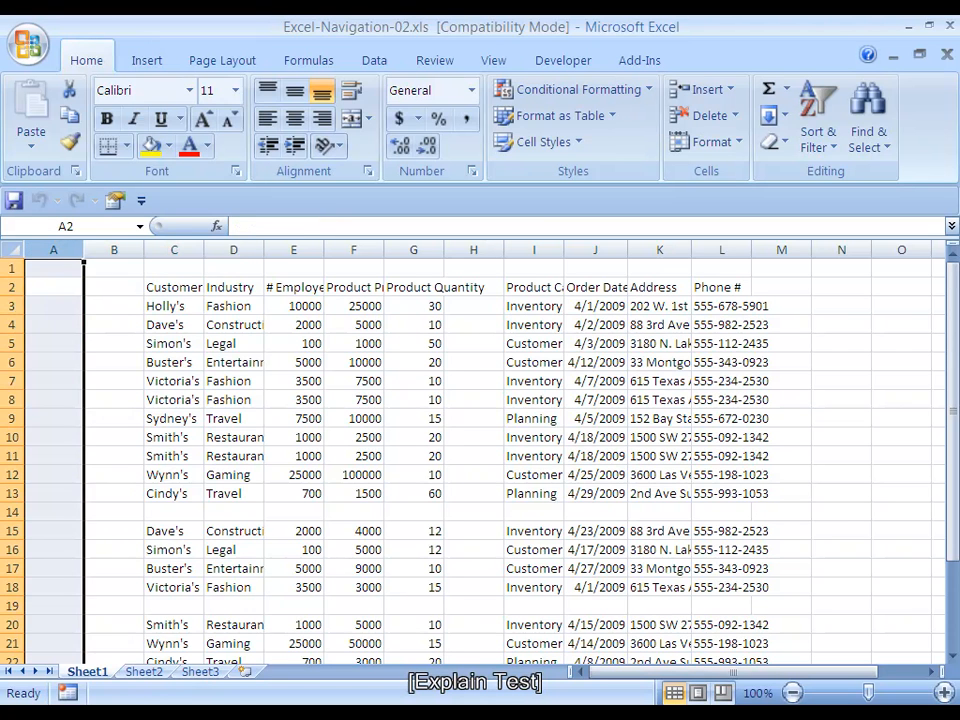
key("shift+Right")
key("Right")
key("Up")
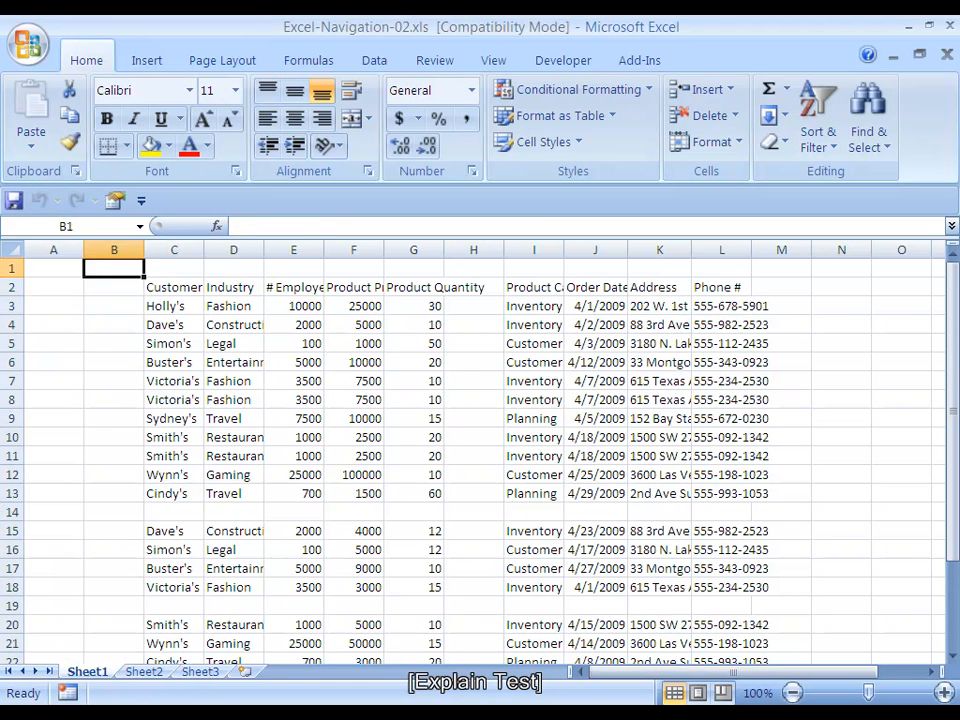
key("shift+space")
Select the blank column H between Product Quantity and Product Category.
key("Right")
key("Right")
key("Right")
key("Right")
key("Right")
key("Right")
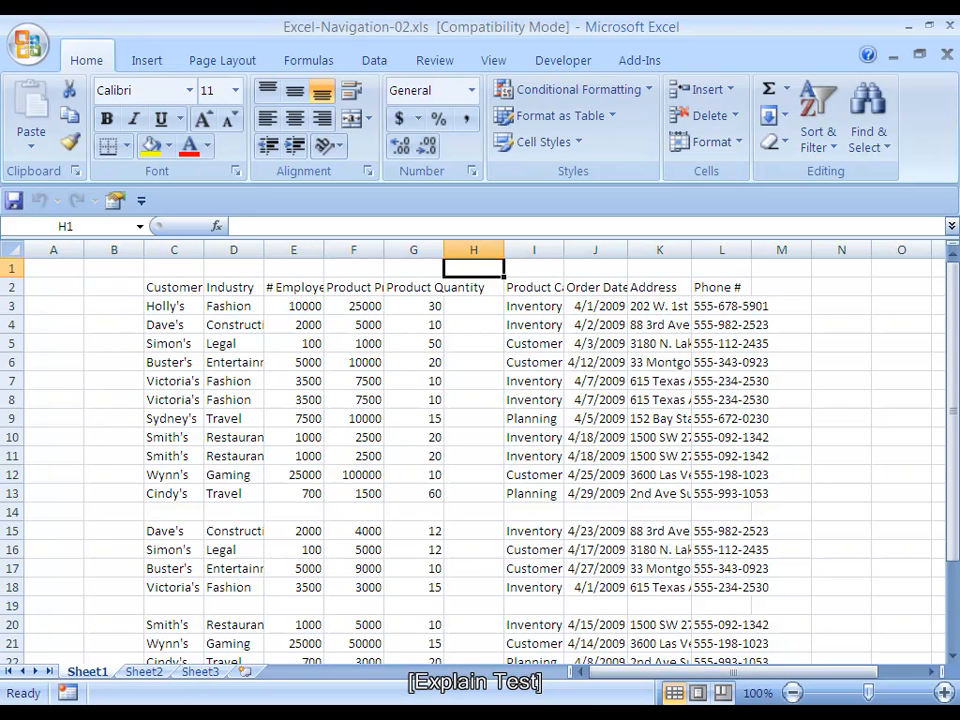
key("ctrl+space")
Go down column H and select blank row 14 between the first and second data blocks.
key("Down")
key("Down")
key("Down")
key("Down")
key("Down")
key("Down")
key("Down")
key("Down")
key("Down")
key("Down")
key("Down")
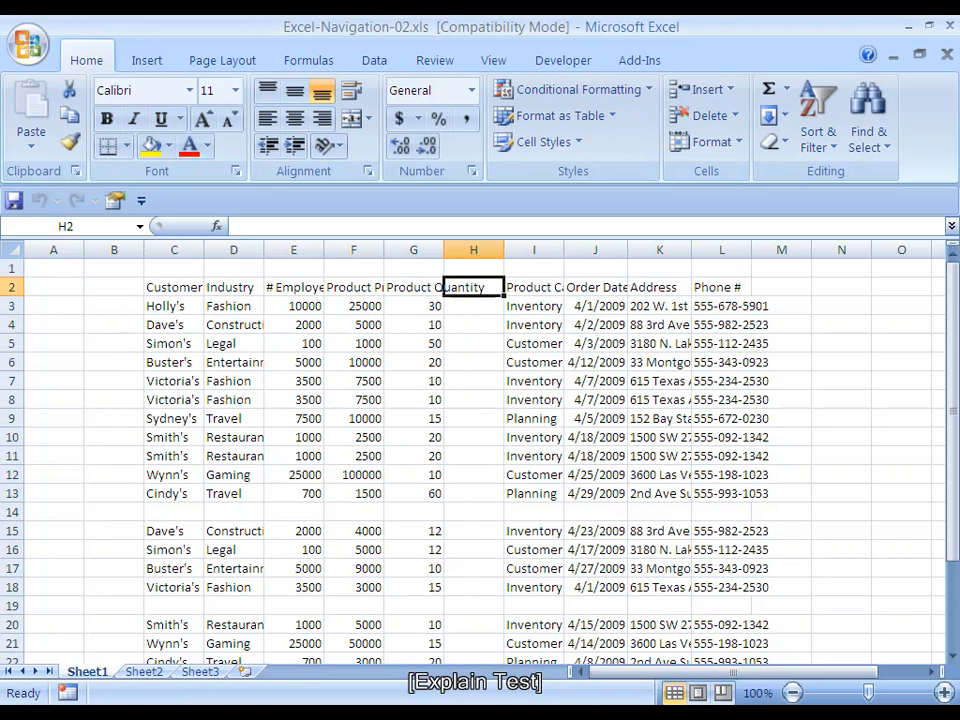
key("Down")
key("Down")
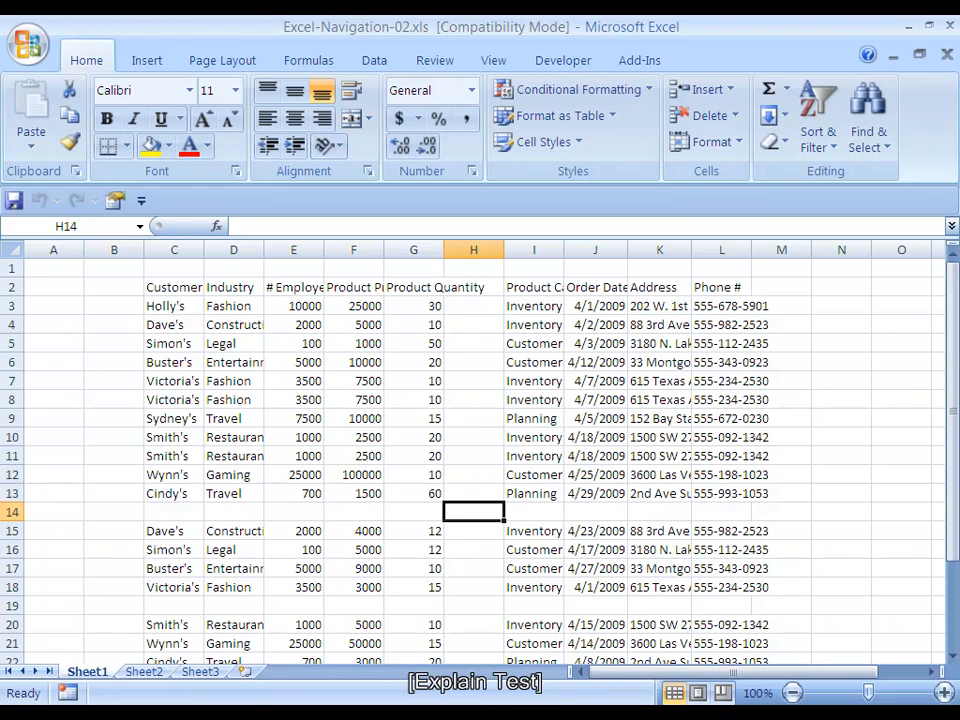
key("shift+space")
Select blank row 19 below the second data block and return to the Customer Name header in C2.
key("Left")
key("Down")
key("Down")
key("Down")
key("Down")
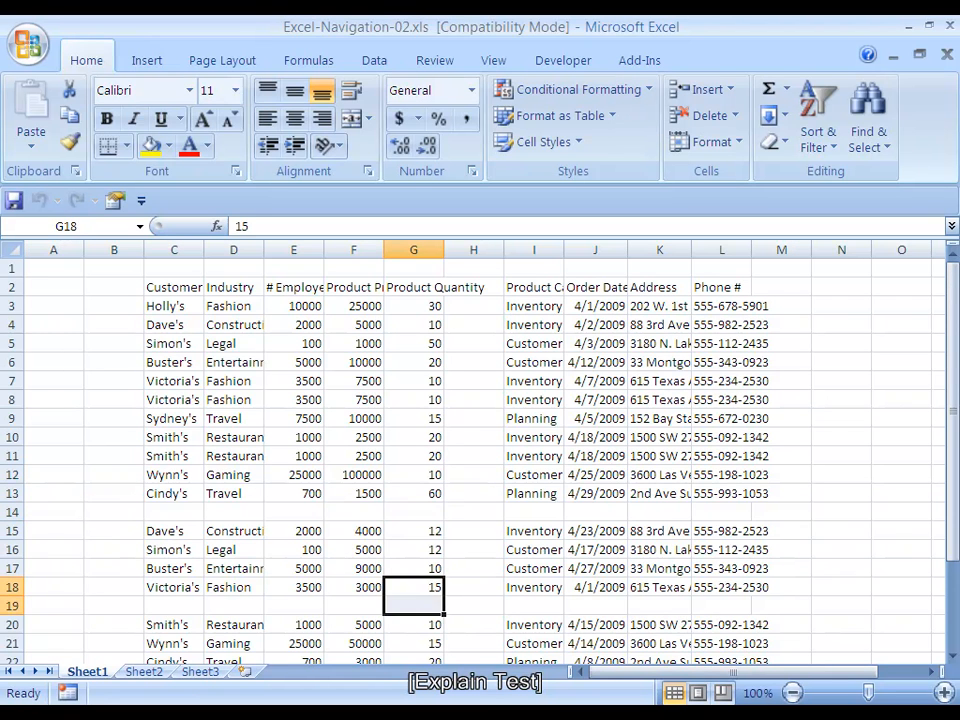
key("Down")
key("shift+space")
key("Up")
key("ctrl+Left")
key("ctrl+Up")
key("ctrl+Up")
key("ctrl+Up")
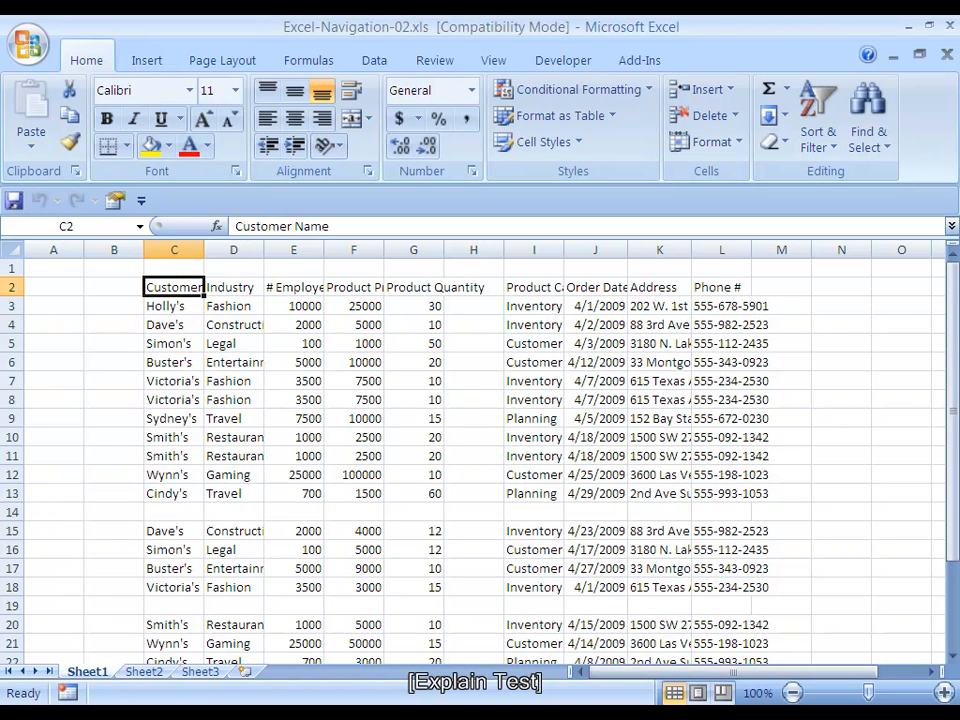
key("Left")
key("Up")
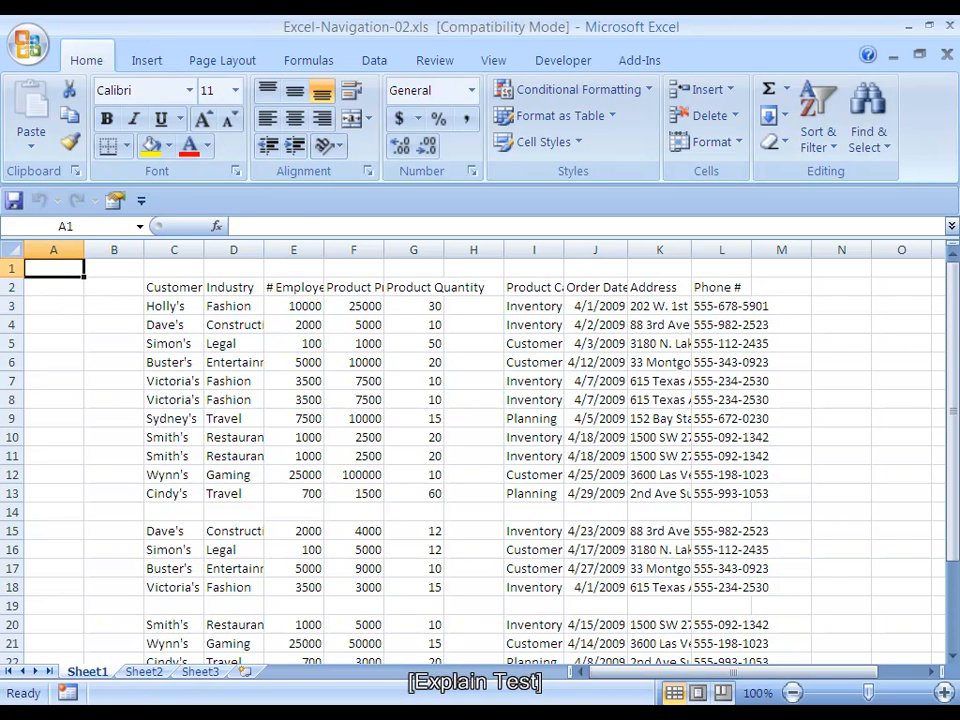
key("Right")
key("Right")
key("Down")
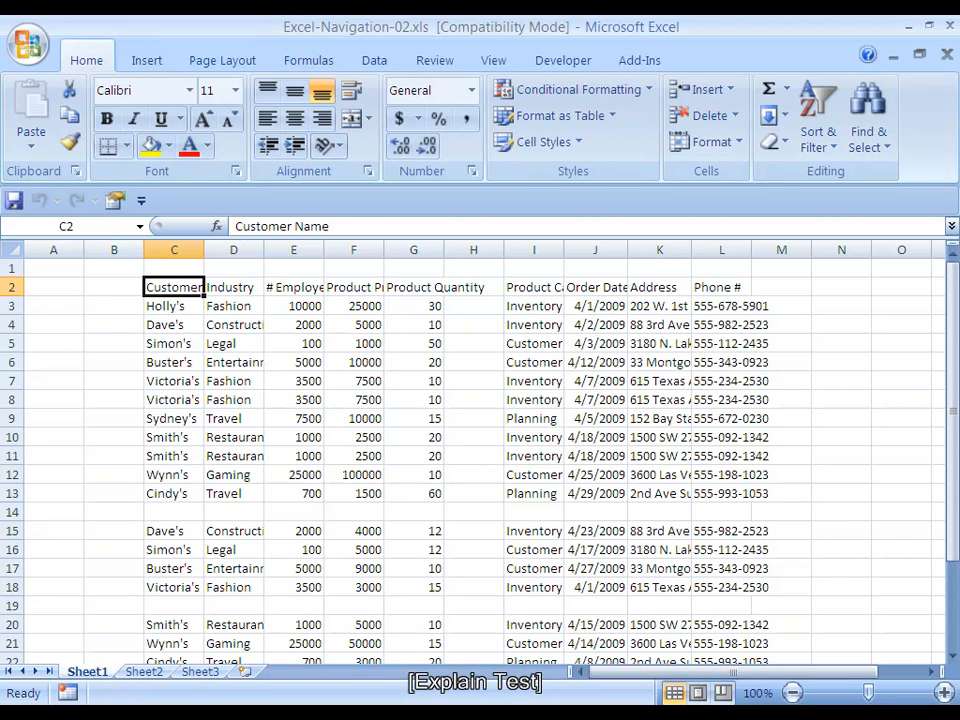
key("Home")
key("Up")
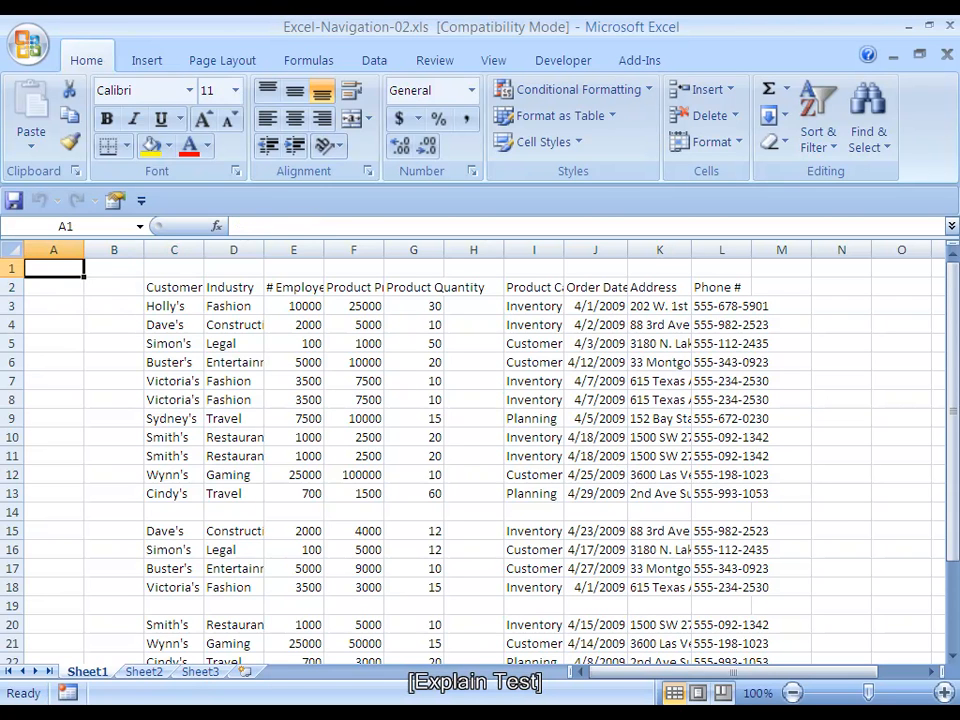
key("Right")
key("Right")
key("Down")
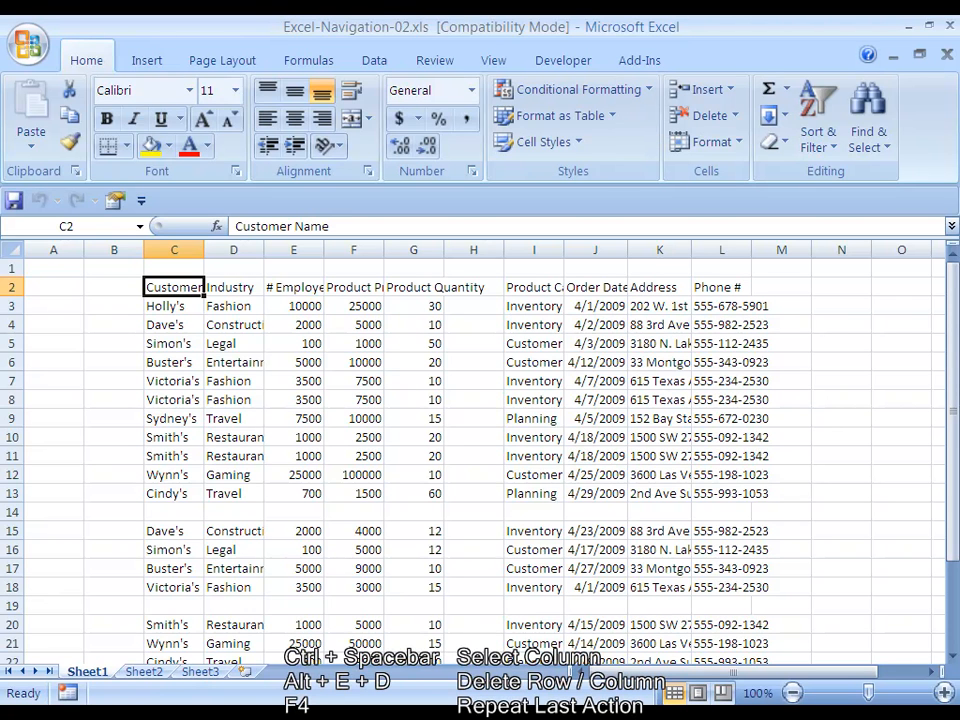
Delete the two blank columns A and B in front of the Customer Name column.
key("ctrl+Left")
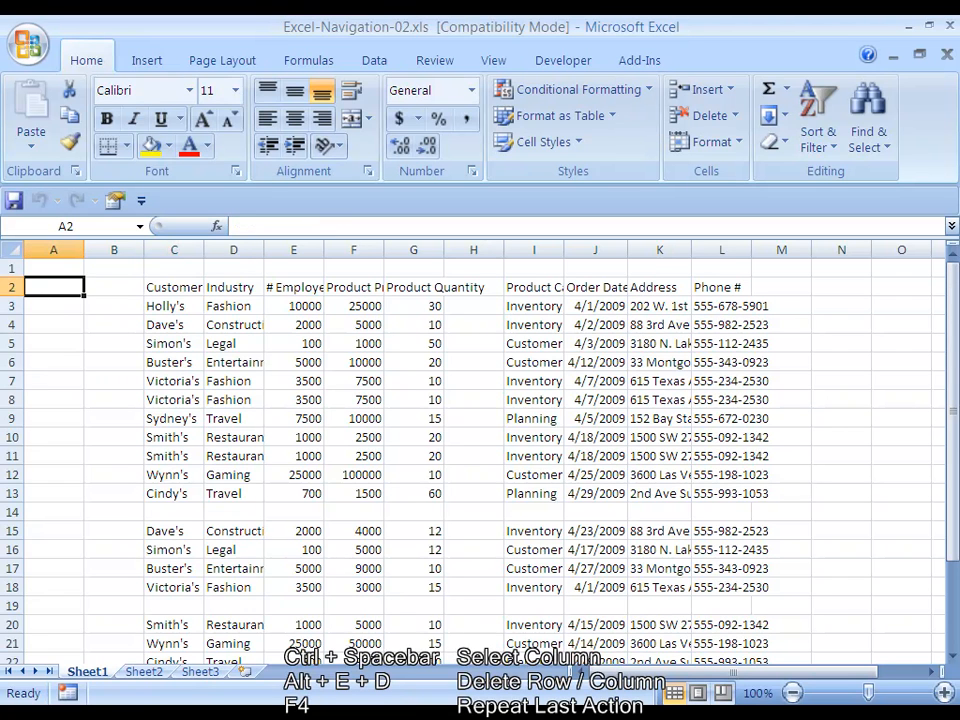
key("ctrl+space")
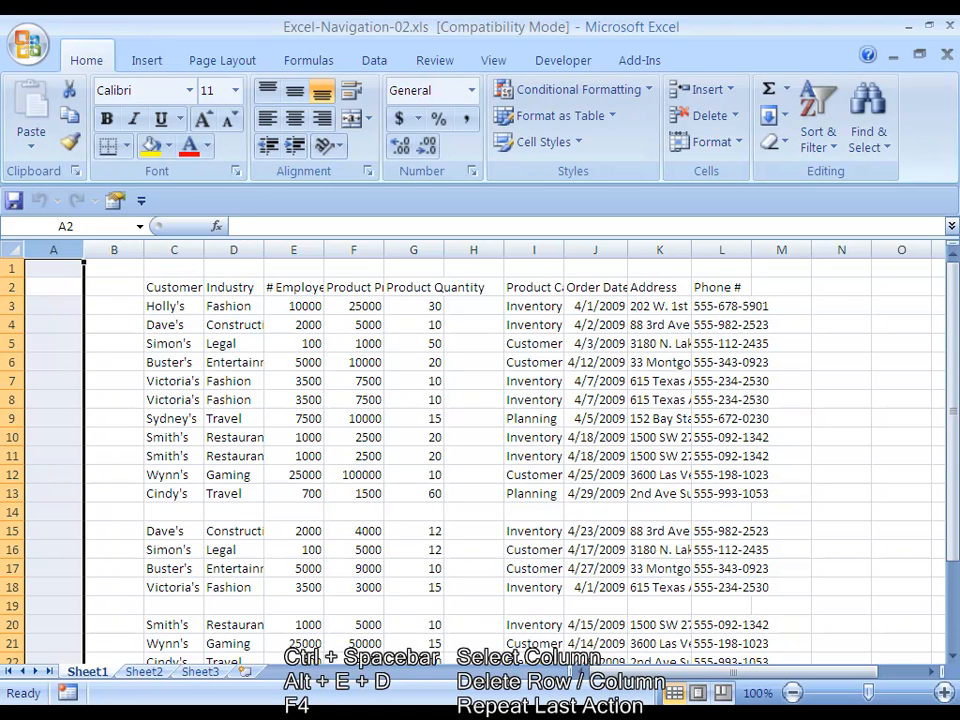
key("shift+Right")
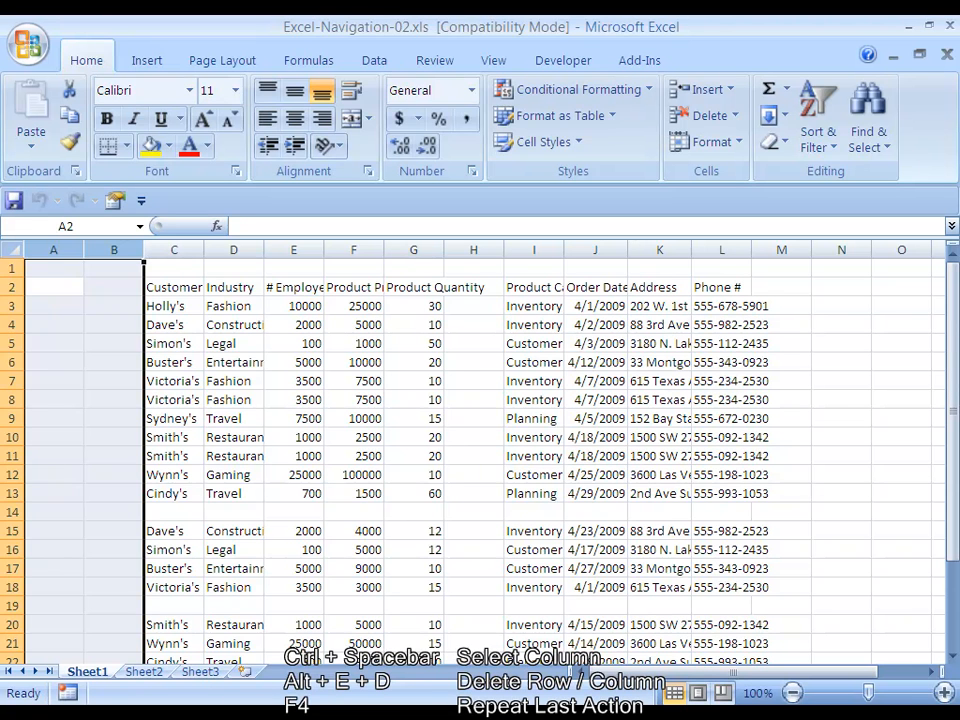
key("alt+e")
key("d")
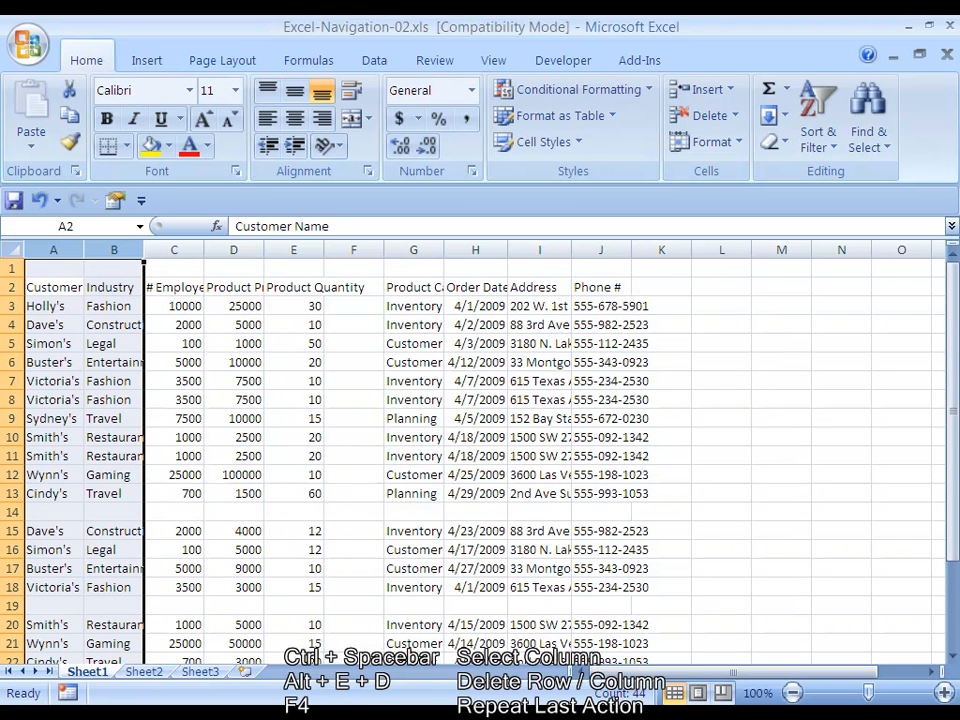
Delete the blank column F between Product Quantity and Product Category.
key("Right")
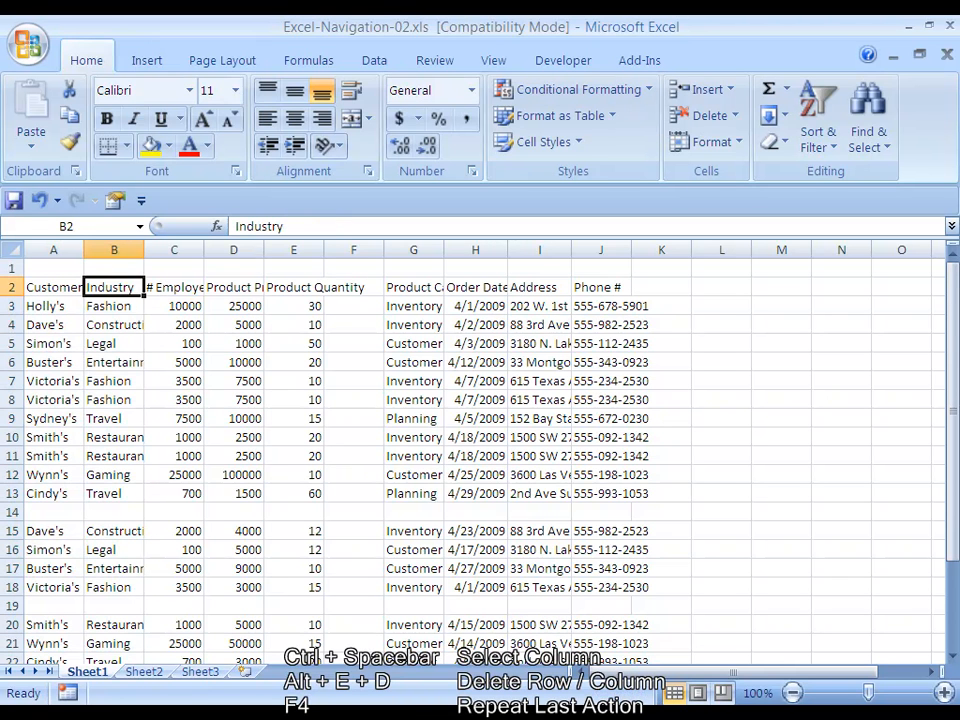
key("ctrl+Right")
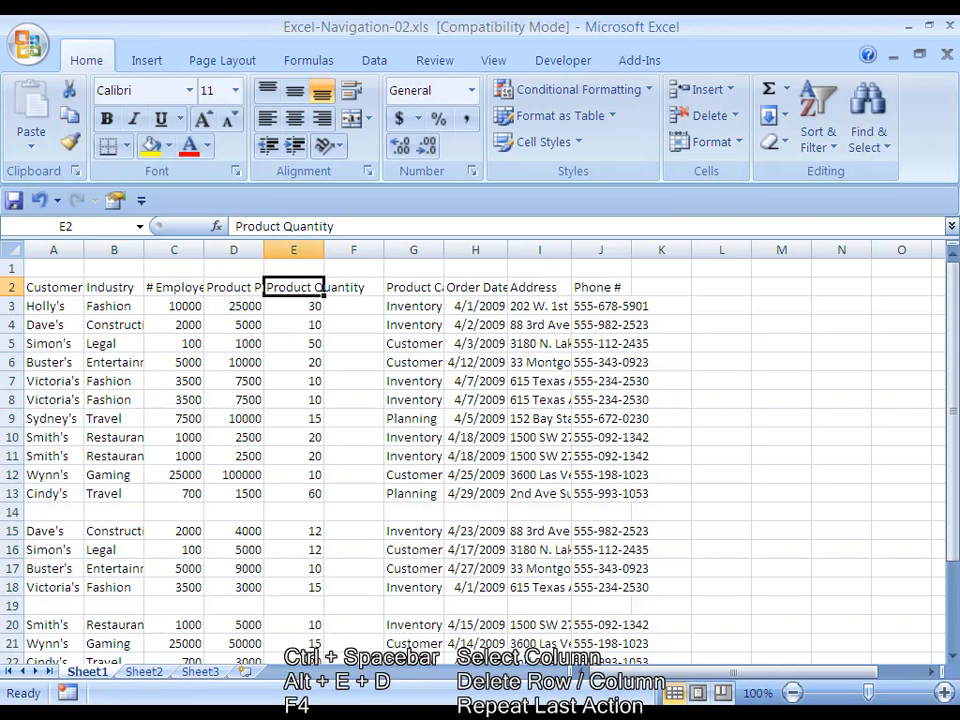
key("Right")
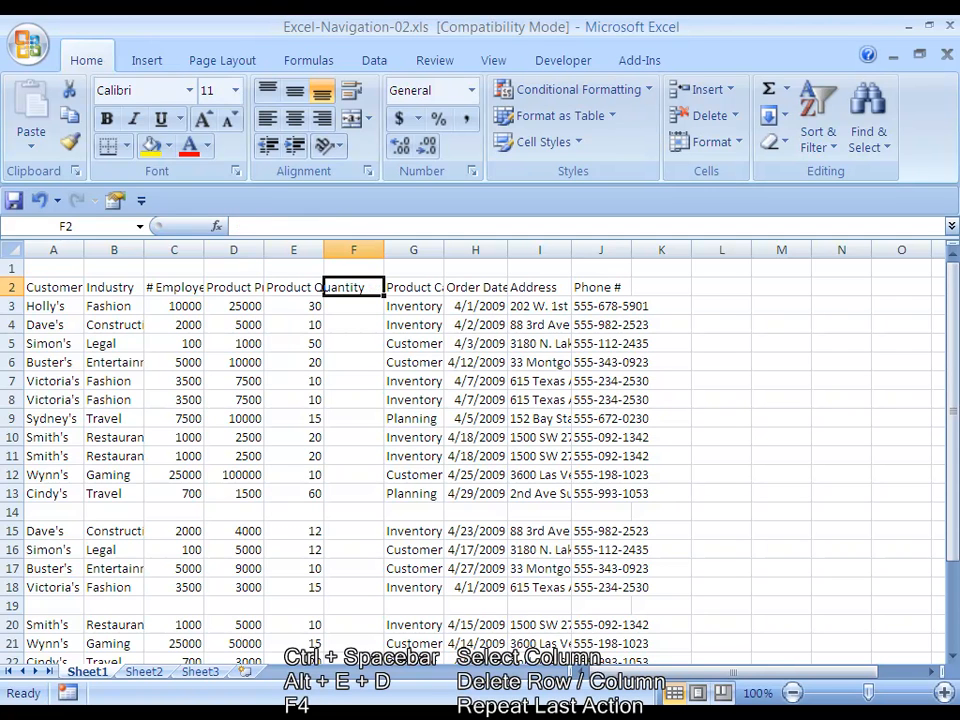
key("ctrl+space")
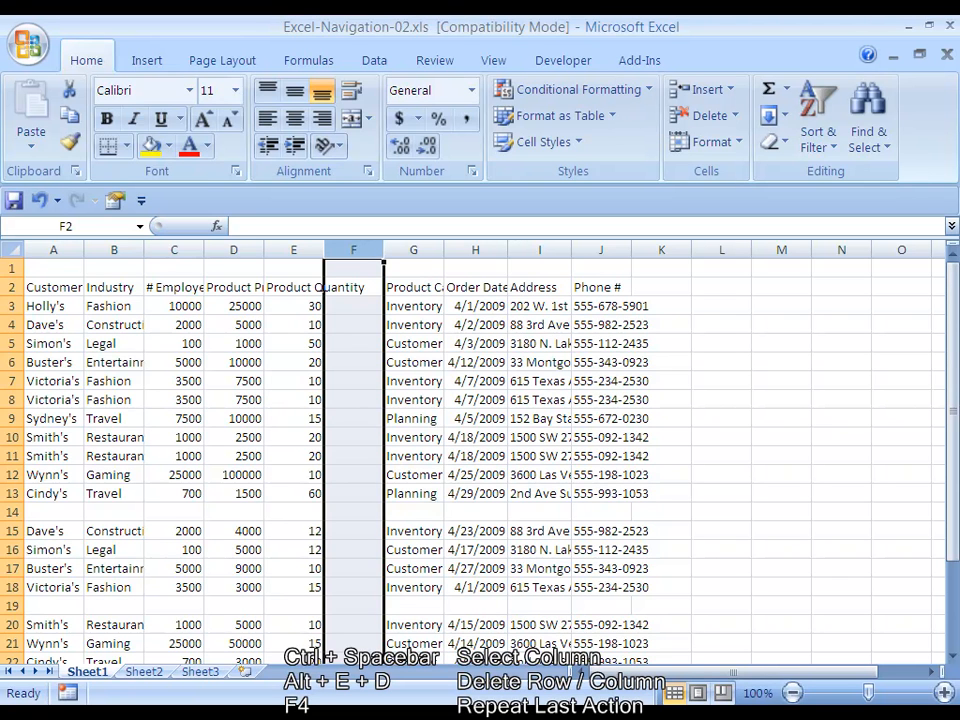
key("alt+e")
key("d")
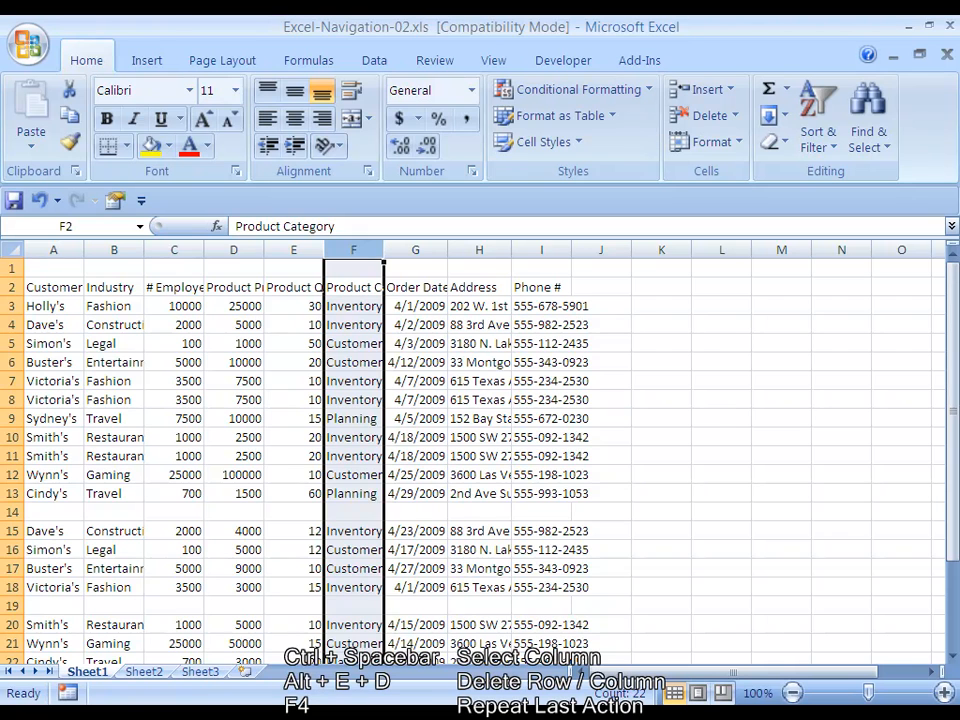
Delete the blank row 1 above the table headers.
key("Up")
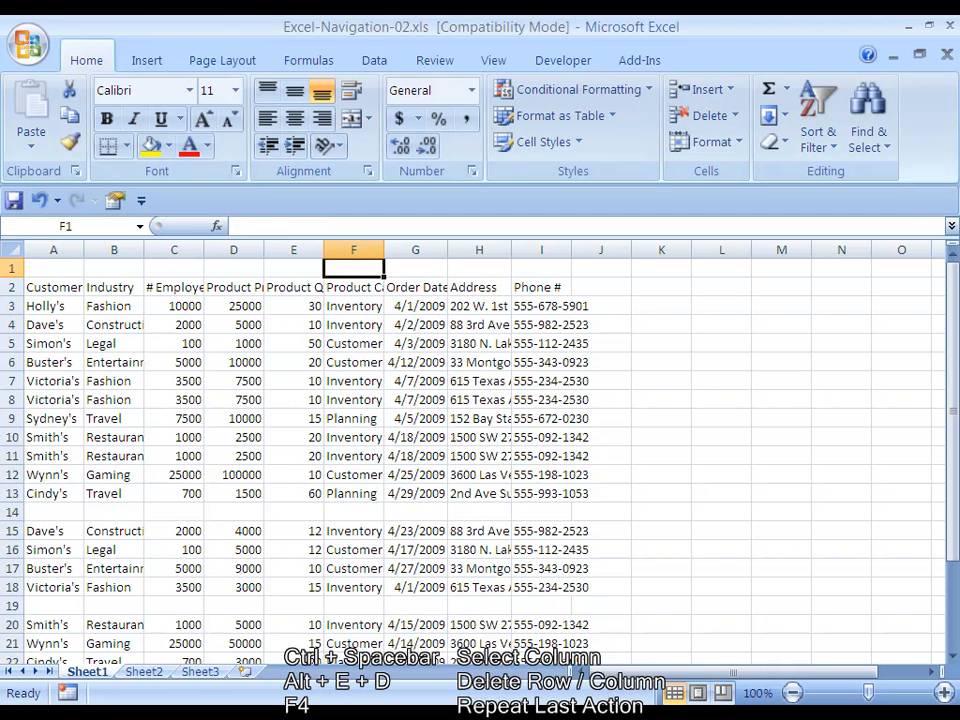
left_click(12, 268)
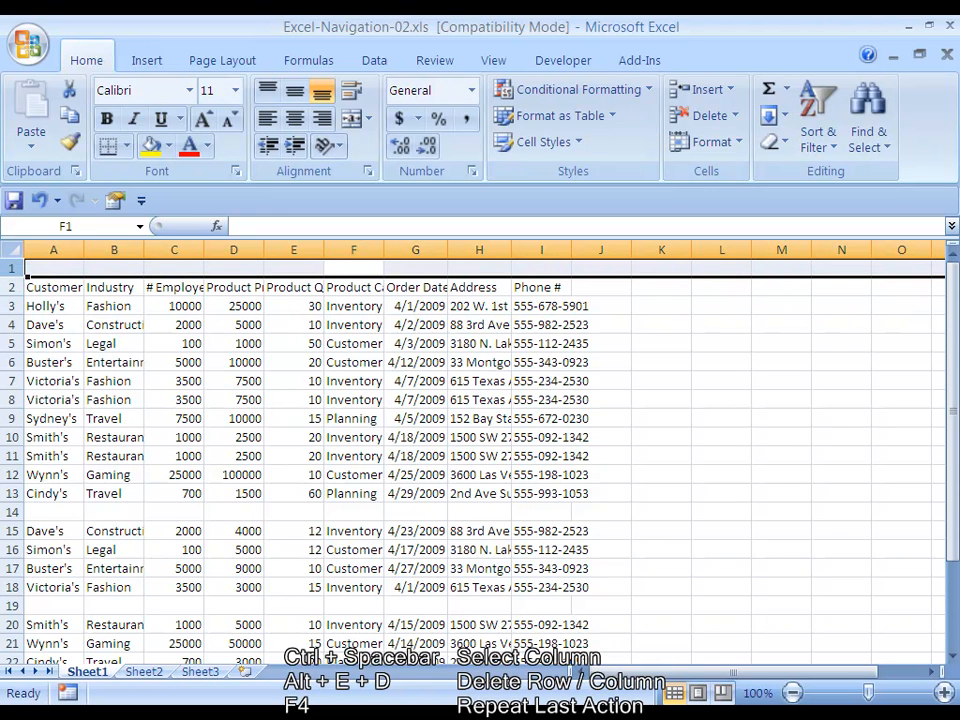
key("alt+e")
key("d")
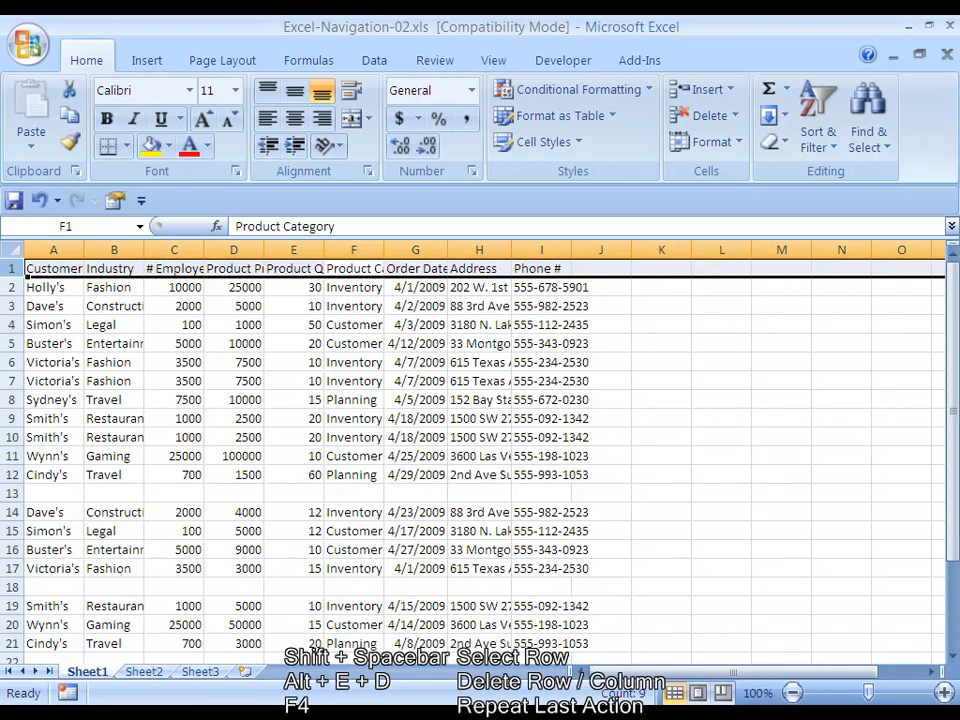
Delete blank row 13 below the first data block.
key("ctrl+Down")
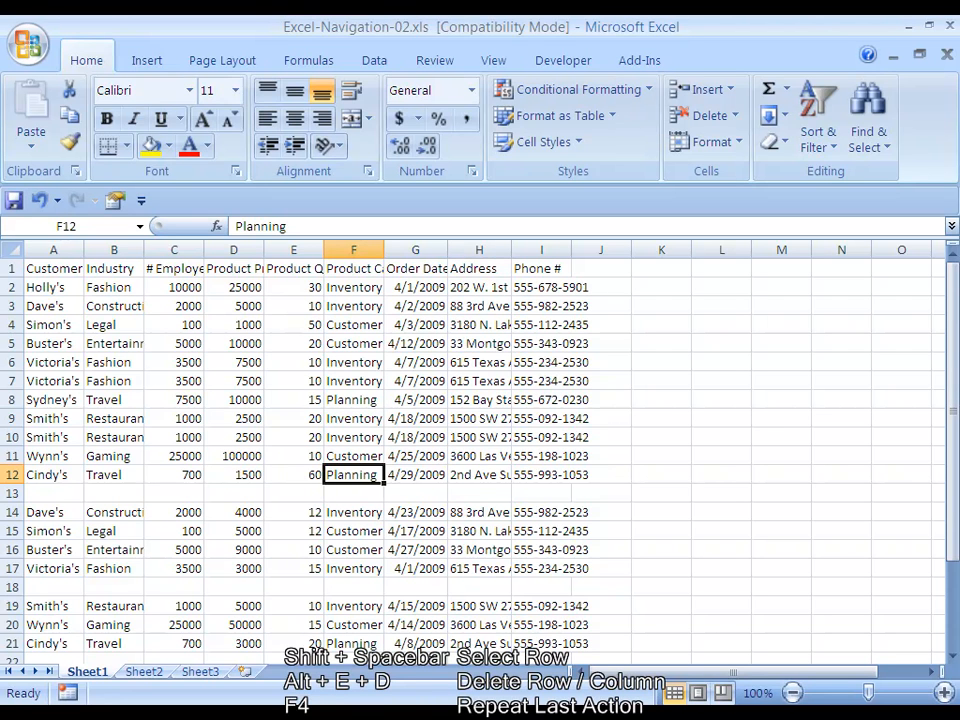
key("Down")
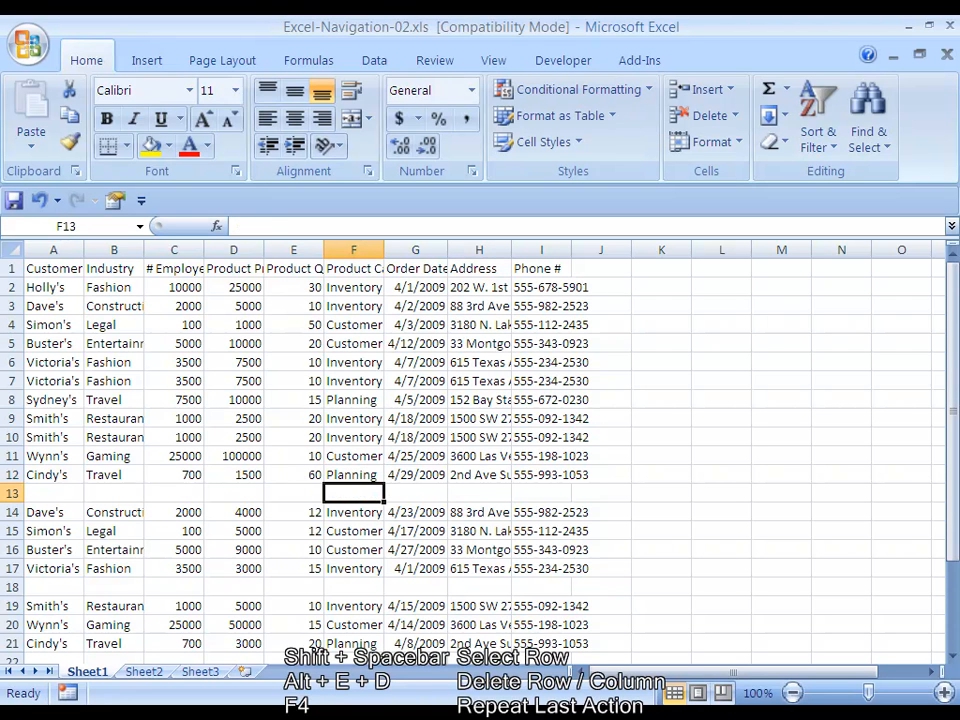
key("shift+space")
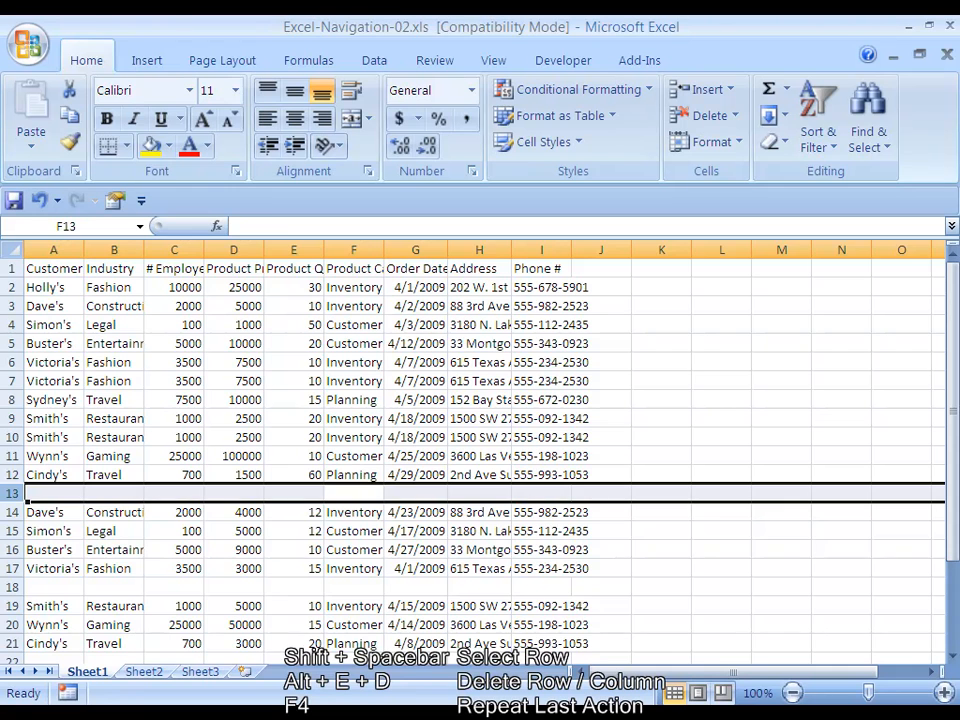
key("alt+e")
key("d")
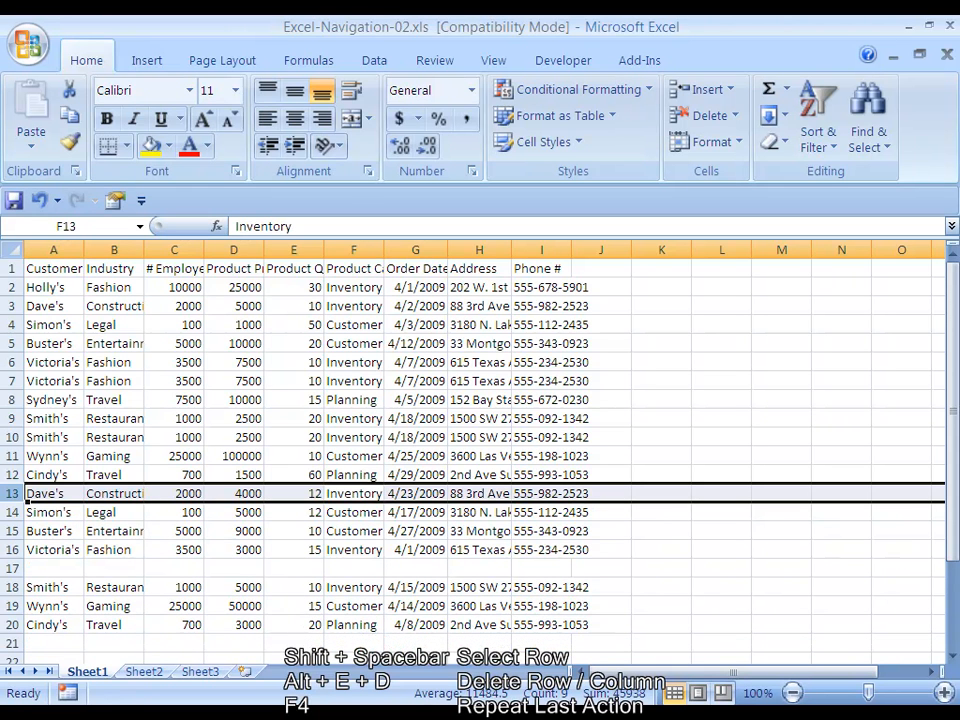
Delete blank row 17 below the second data block by repeating the row deletion.
key("ctrl+Down")
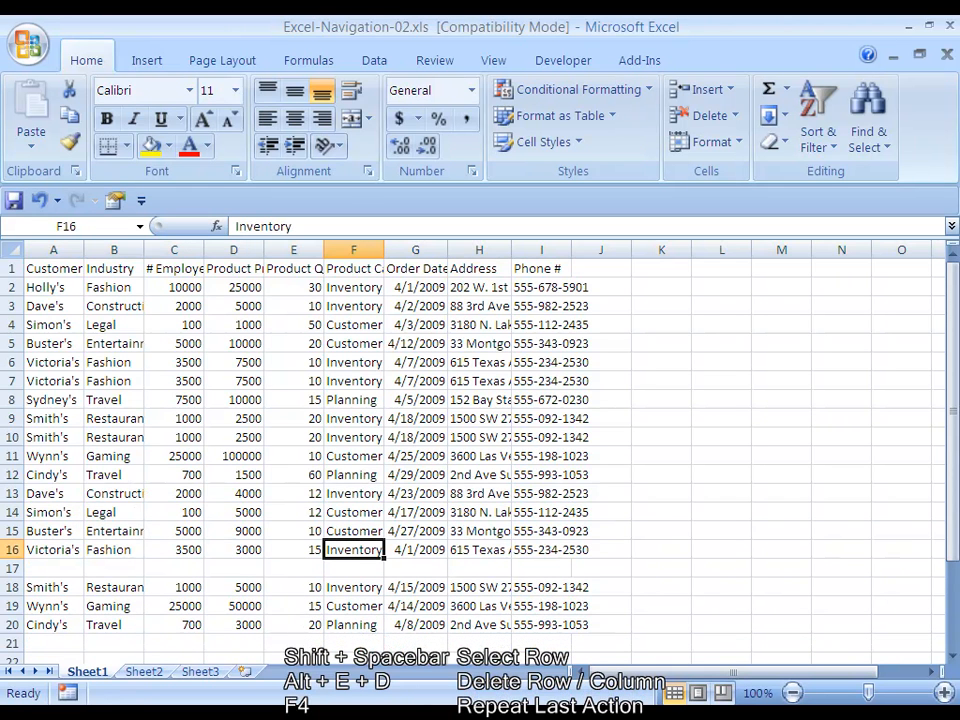
key("Down")
key("shift+space")
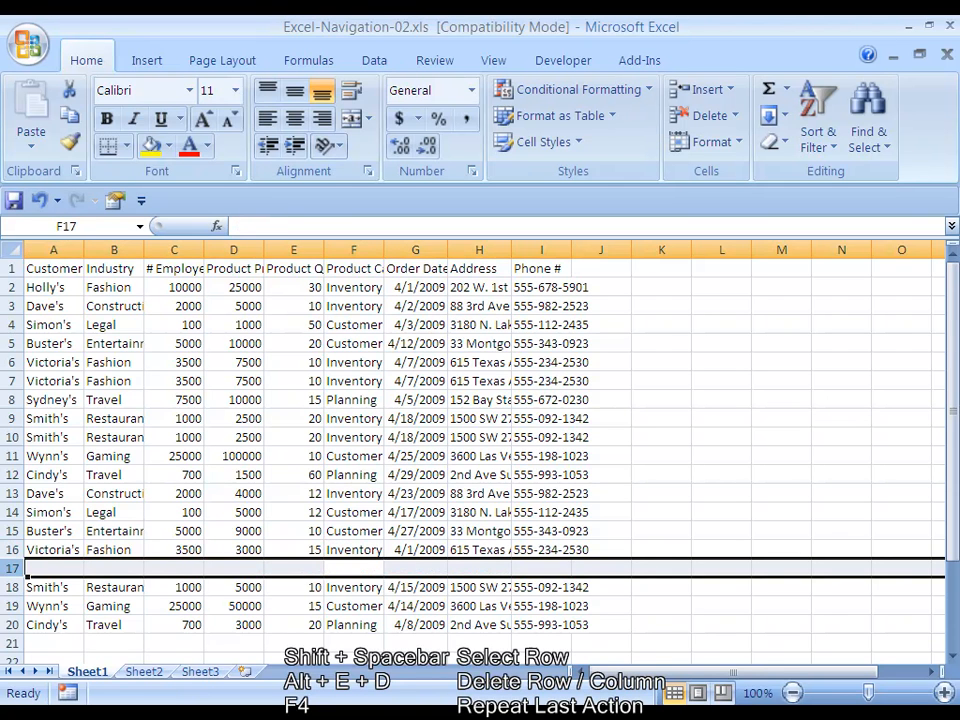
key("F4")
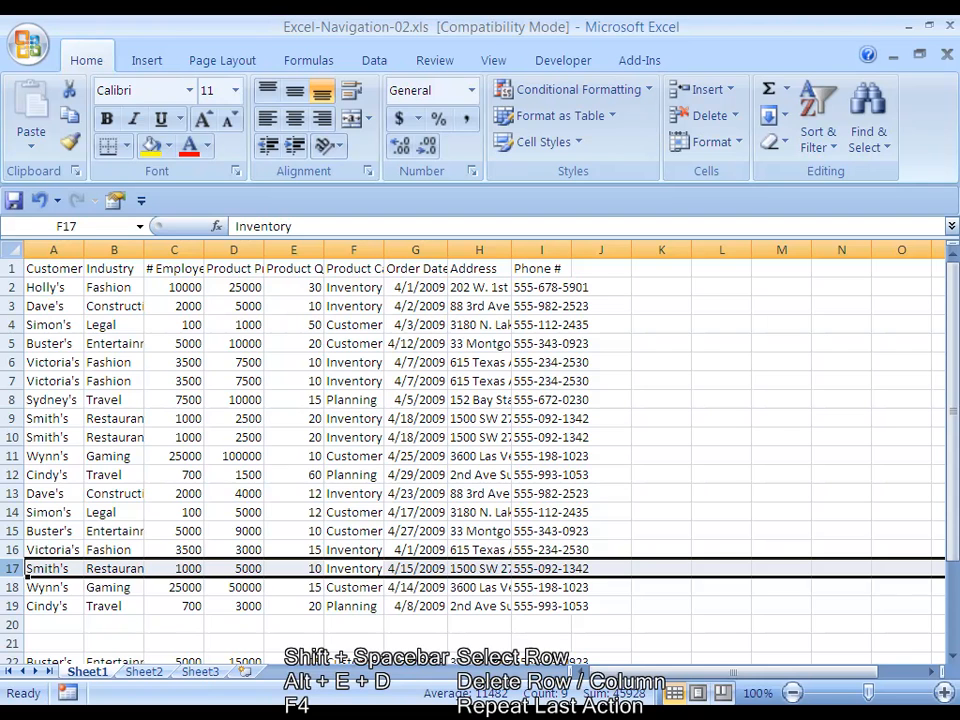
Delete the two blank rows 20 and 21 together to close the last gap in the order table.
key("ctrl+Down")
key("Down")
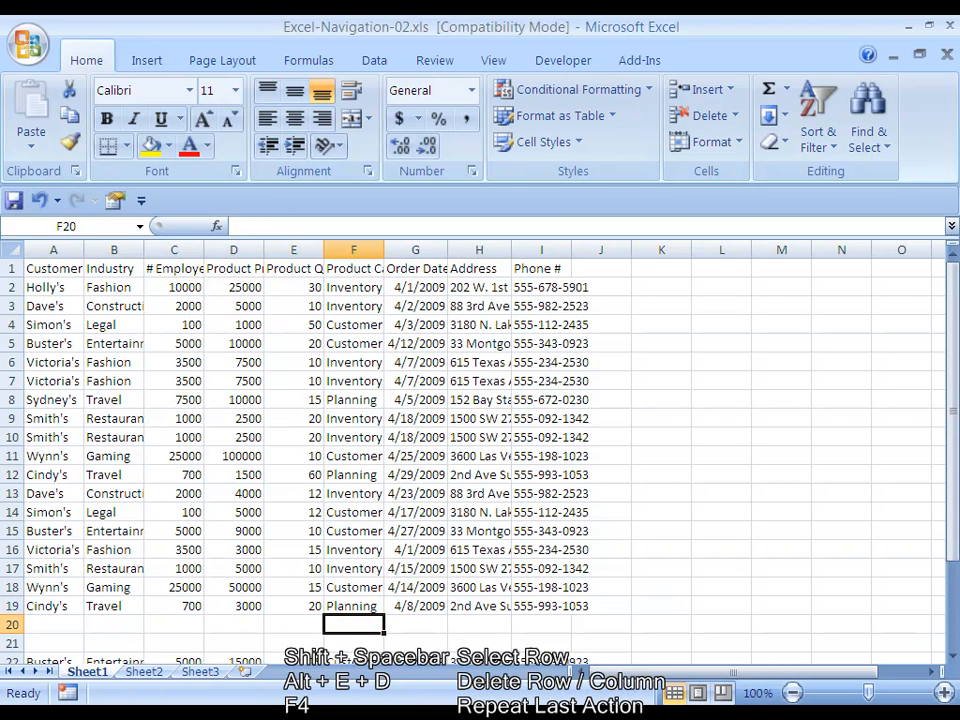
left_click(12, 625)
left_click_drag(12, 625, 12, 643)
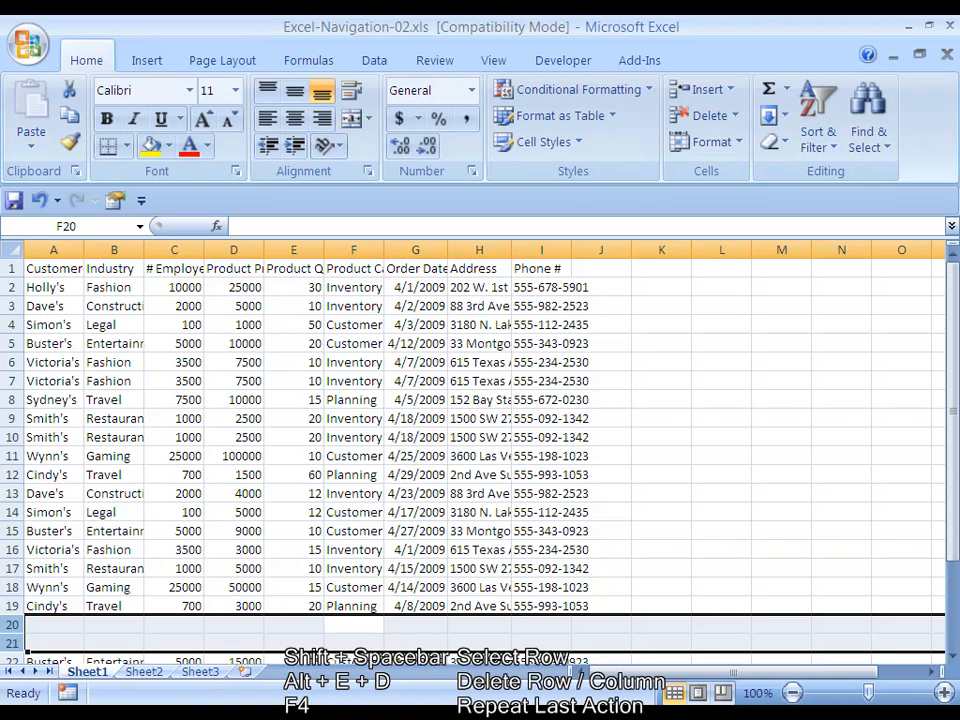
key("alt+e")
key("d")
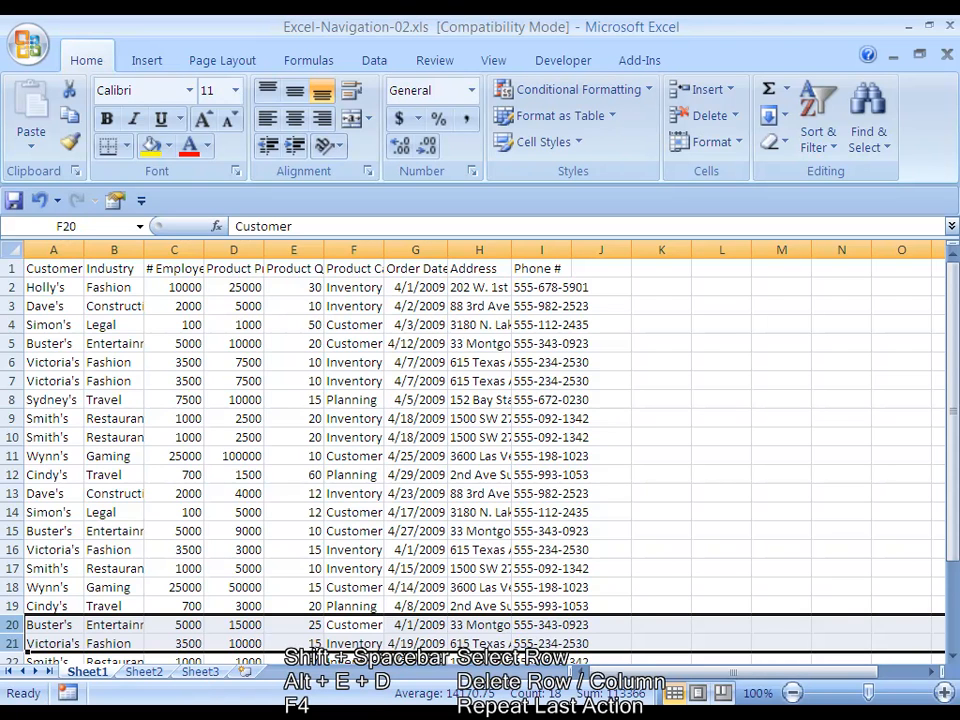
Go to the last record in row 22 and return to the Customer Name header in A1.
key("Down")
key("Down")
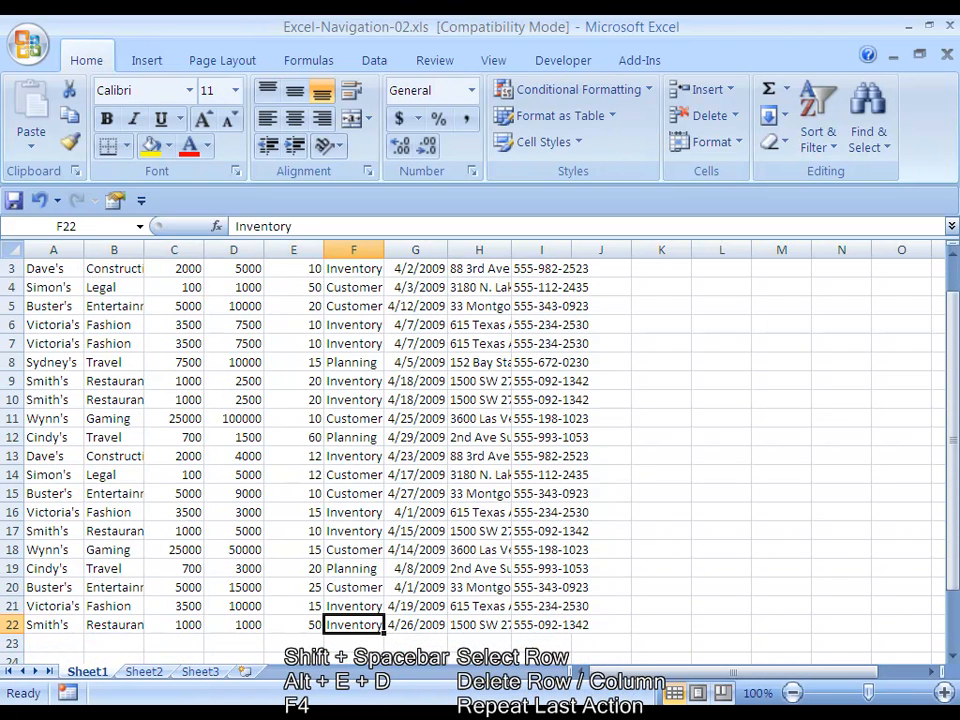
key("ctrl+Up")
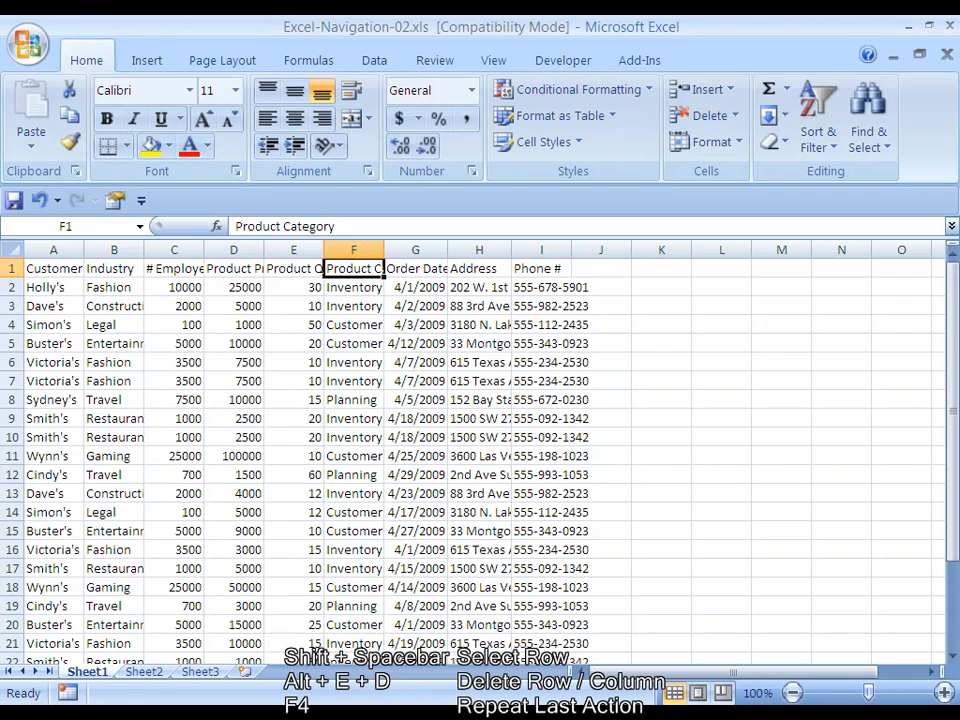
key("Left")
key("Left")
key("Left")
key("Left")
key("Left")
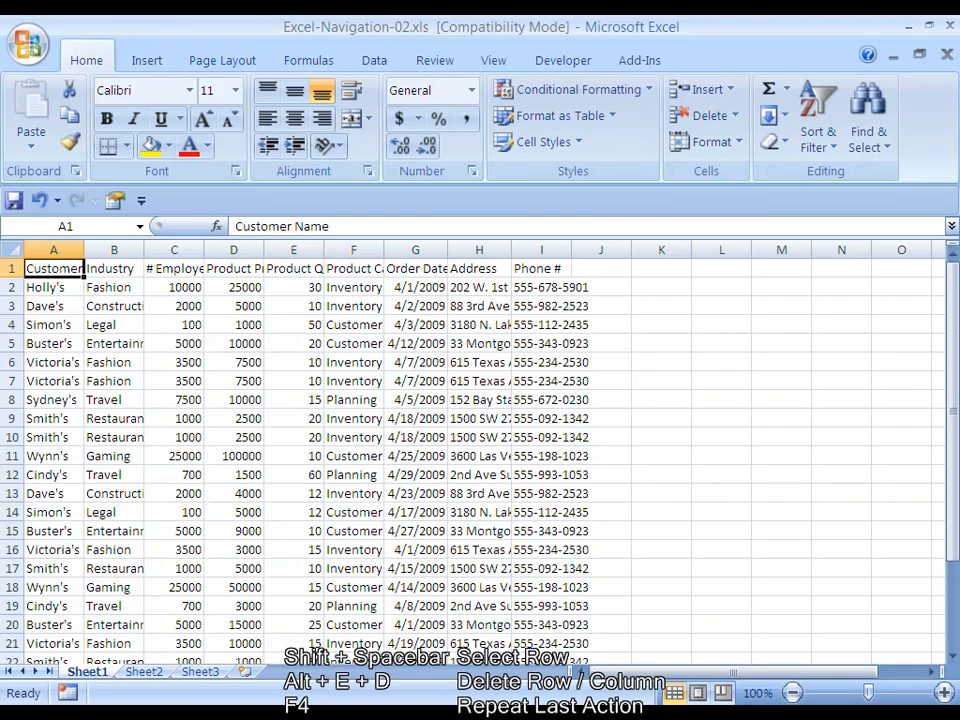
Select the header row and insert a blank row above it.
key("ctrl+space")
key("Down")
key("Up")
key("shift+space")
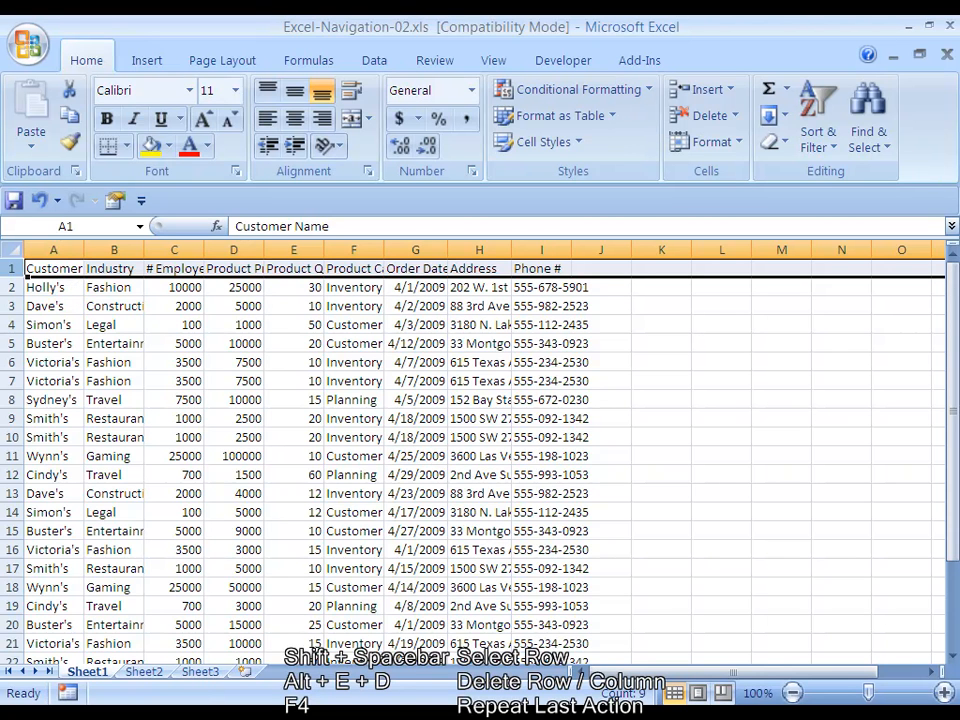
key("alt+i")
key("r")
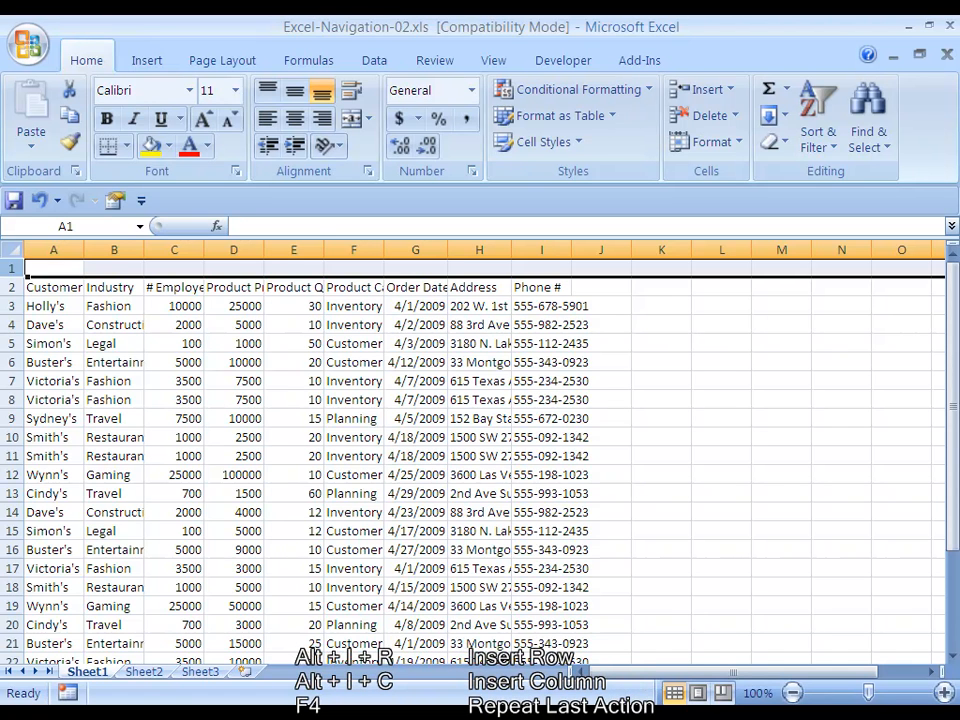
Insert a blank column in front of the Customer Name column, repeat the insertion once and undo the repeat.
key("Down")
key("ctrl+space")
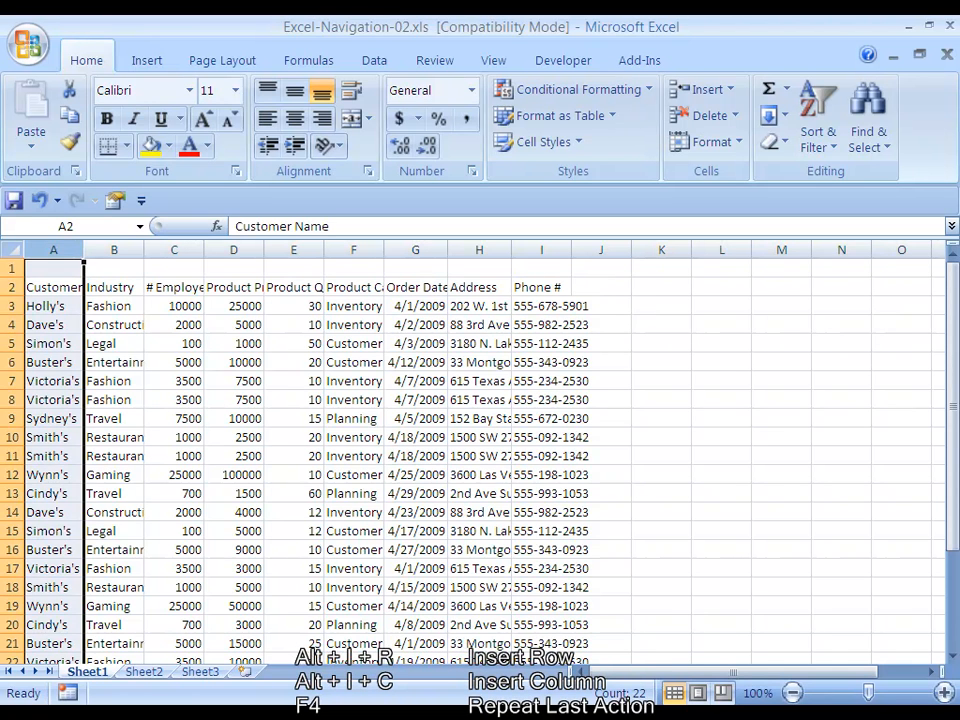
key("alt+i")
key("c")
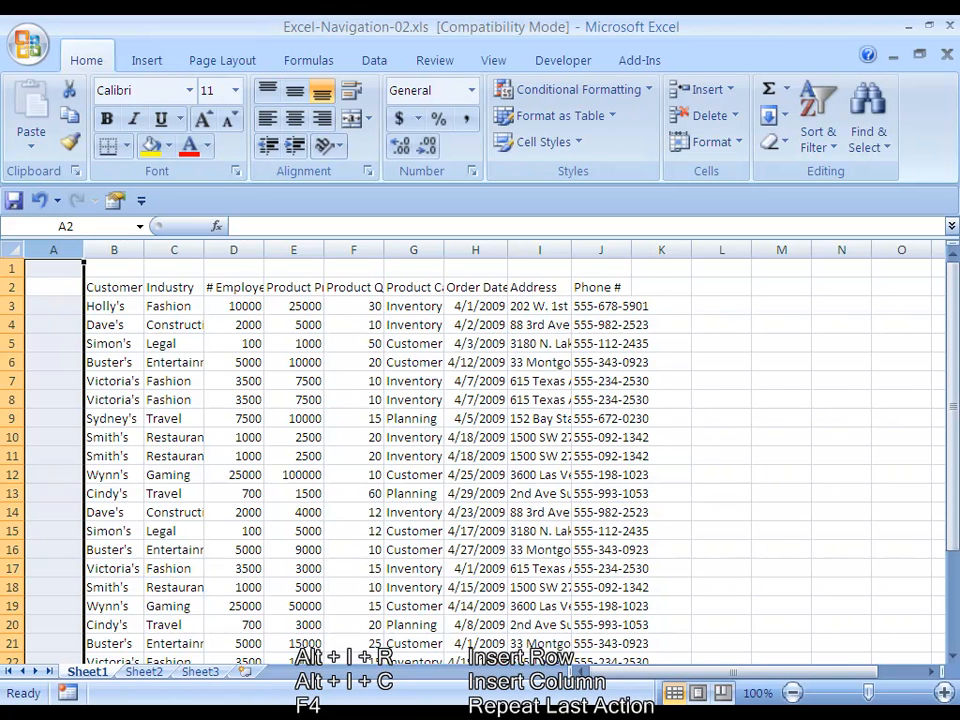
key("F4")
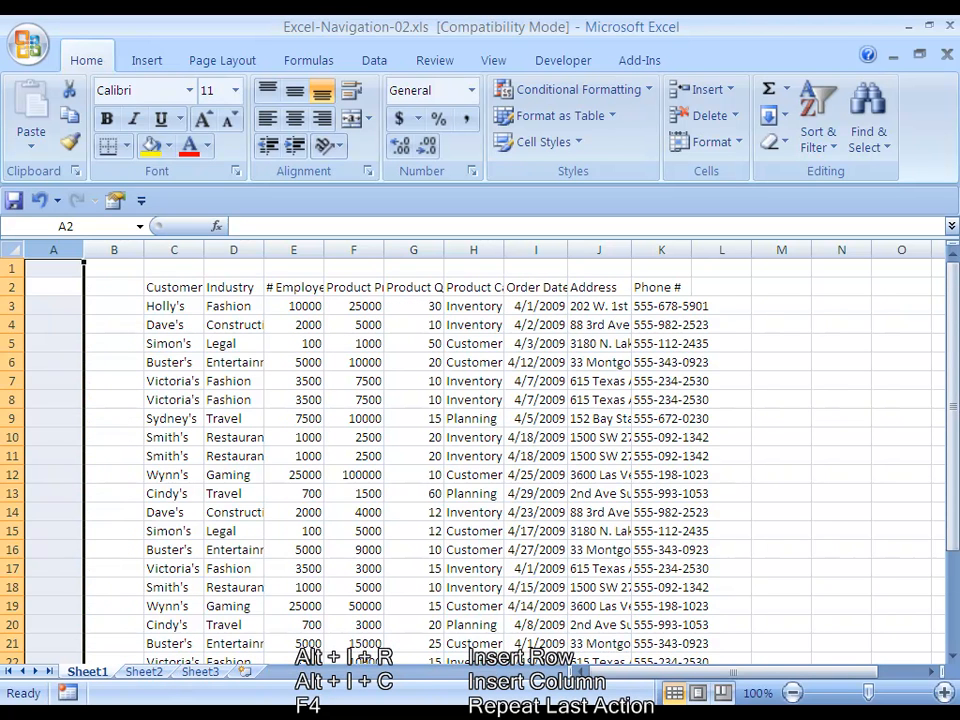
key("ctrl+z")
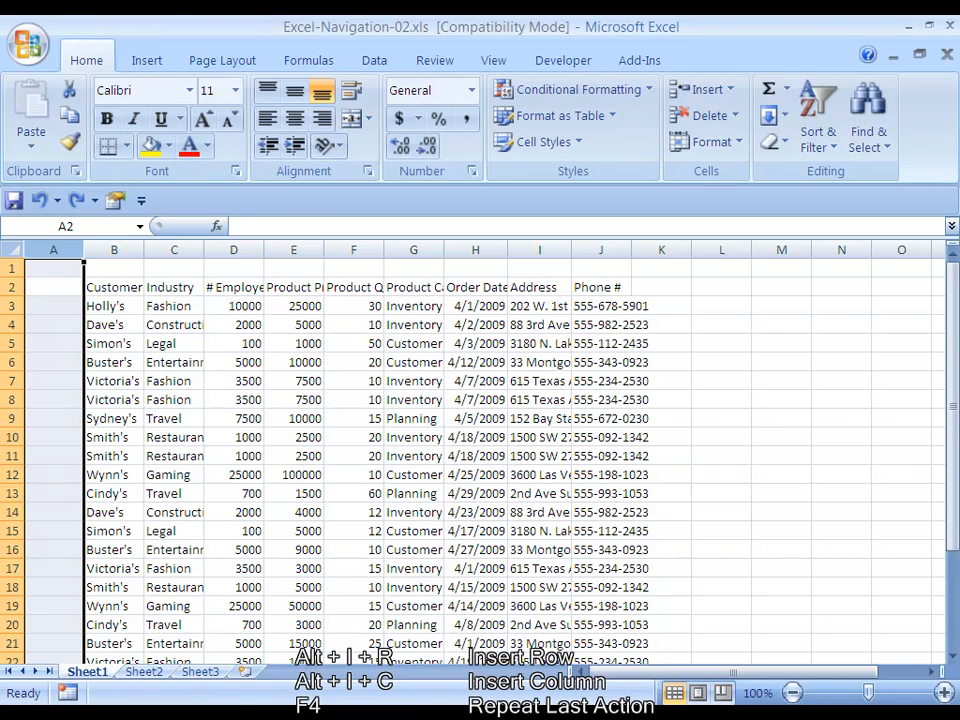
Copy rows 2 and 3 and try to insert the copied cells at A1.
key("Right")
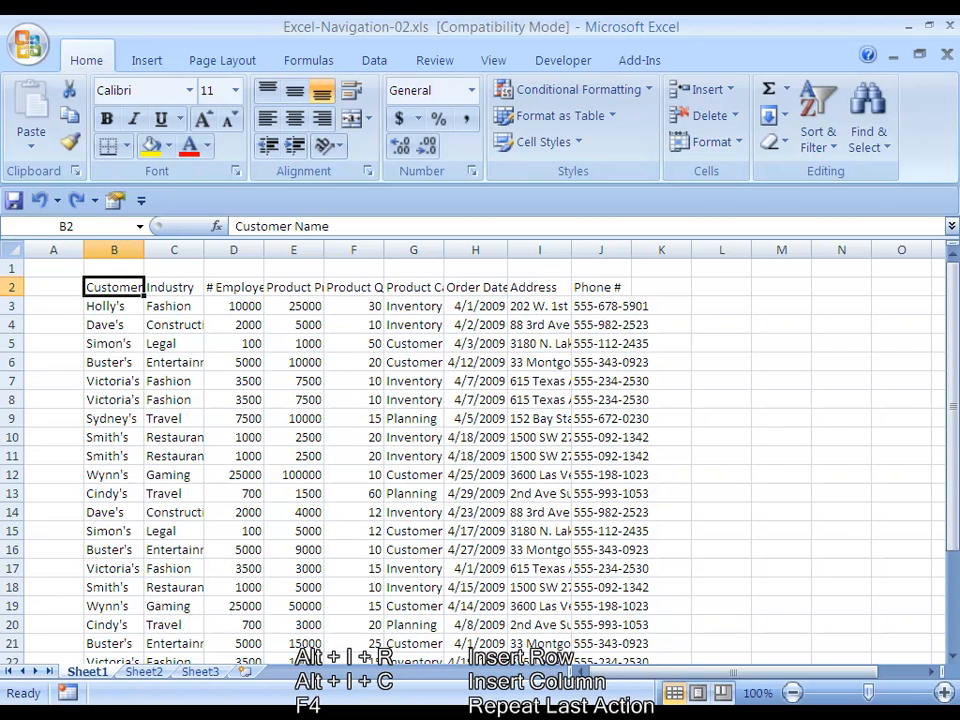
left_click_drag(12, 287, 12, 306)
key("ctrl+c")
key("Up")
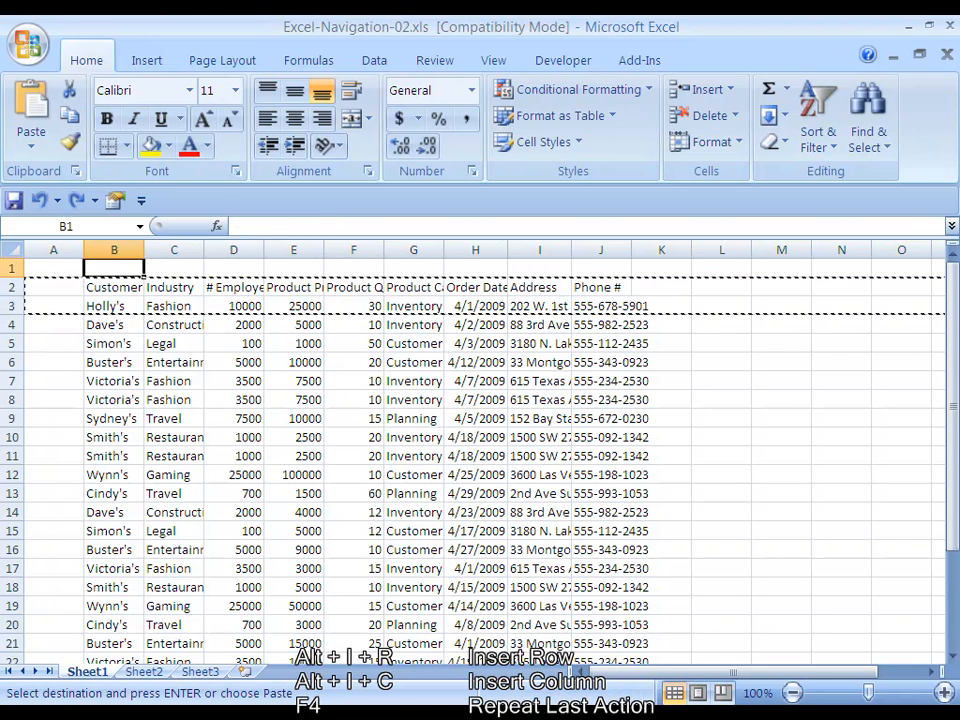
key("Left")
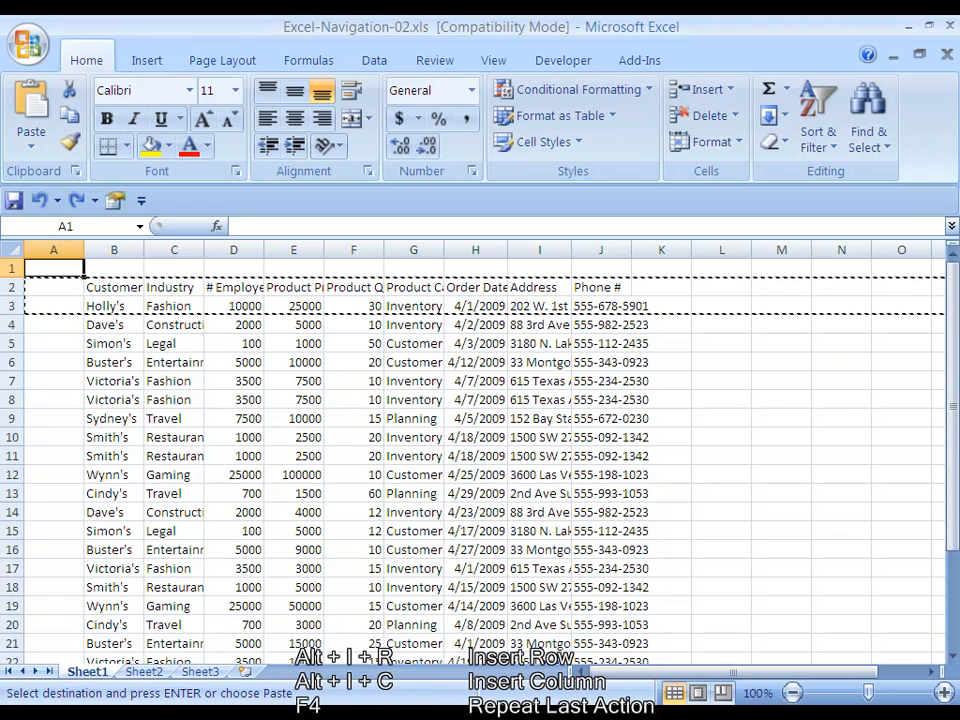
key("Menu")
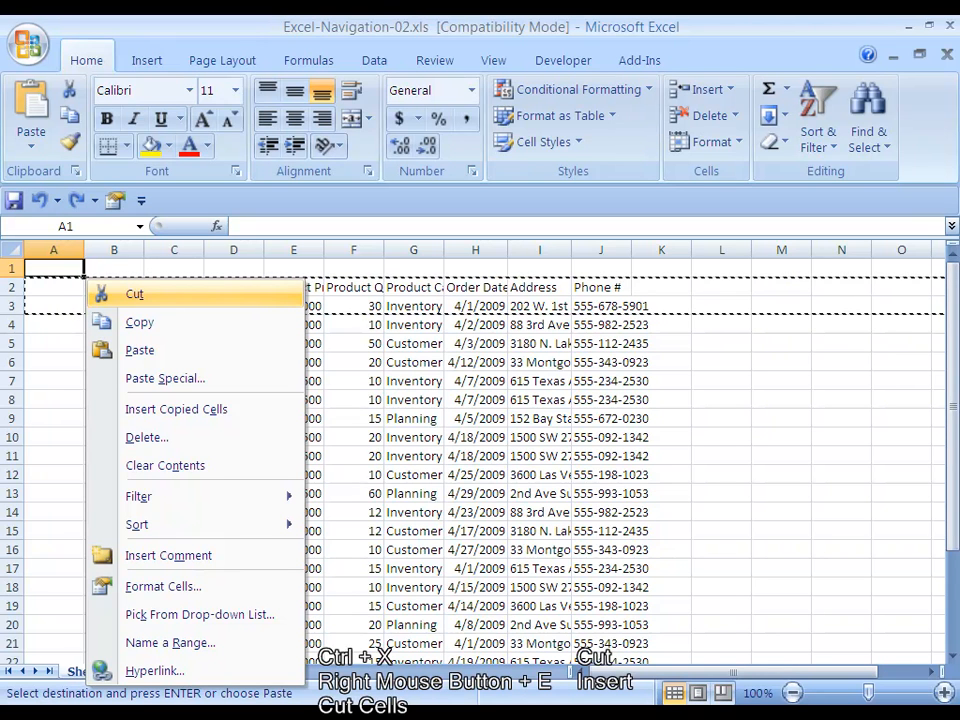
key("e")
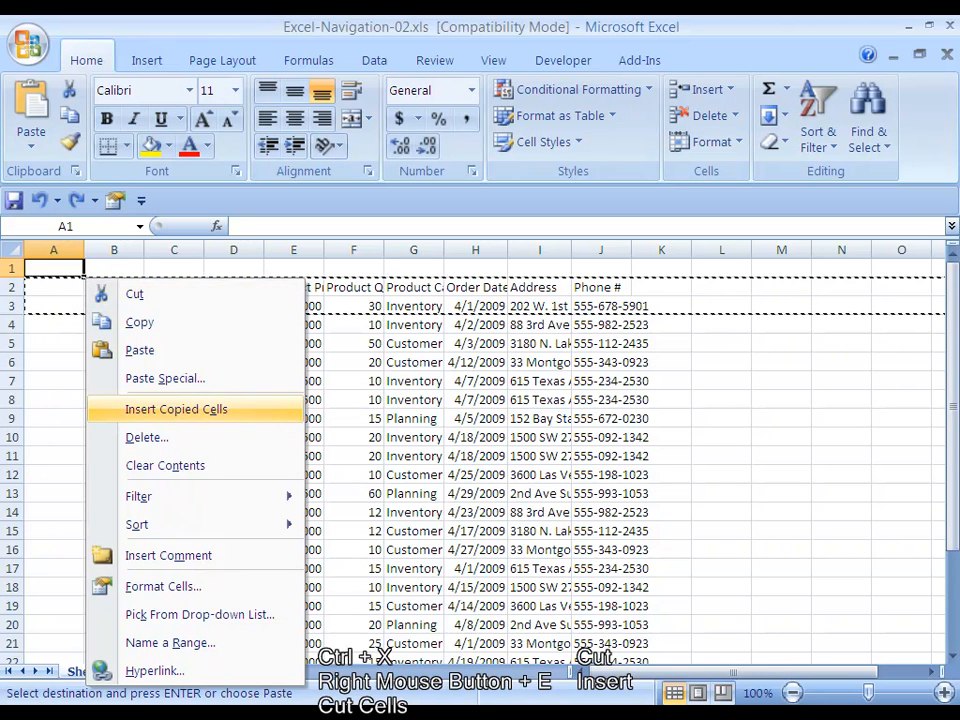
key("Return")
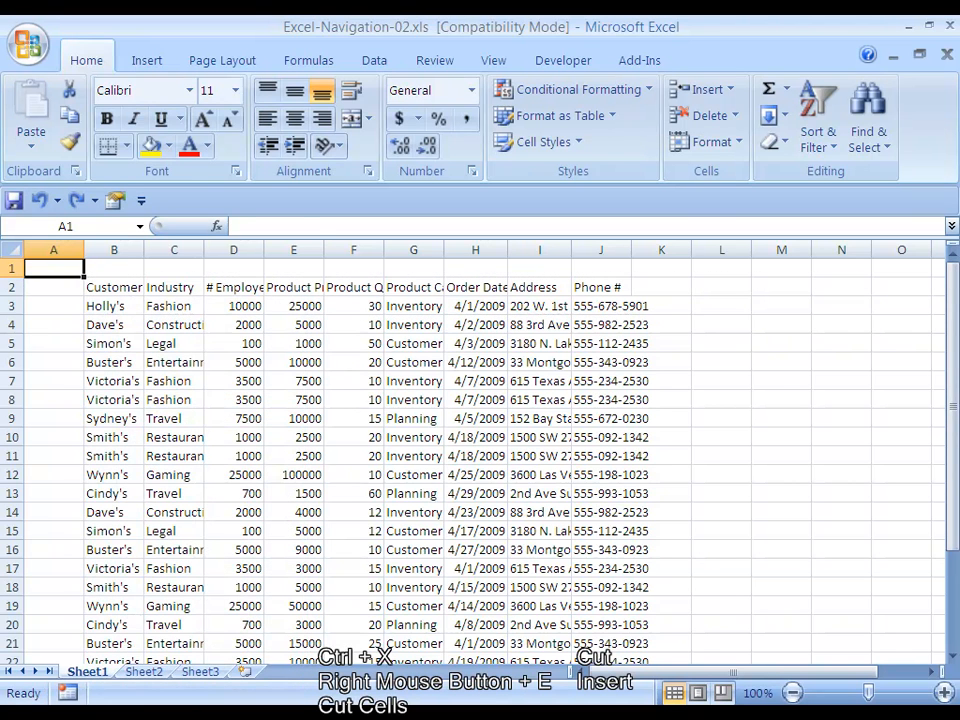
Undo the inserted blank column and blank row, and return to cell A1.
key("ctrl+z")
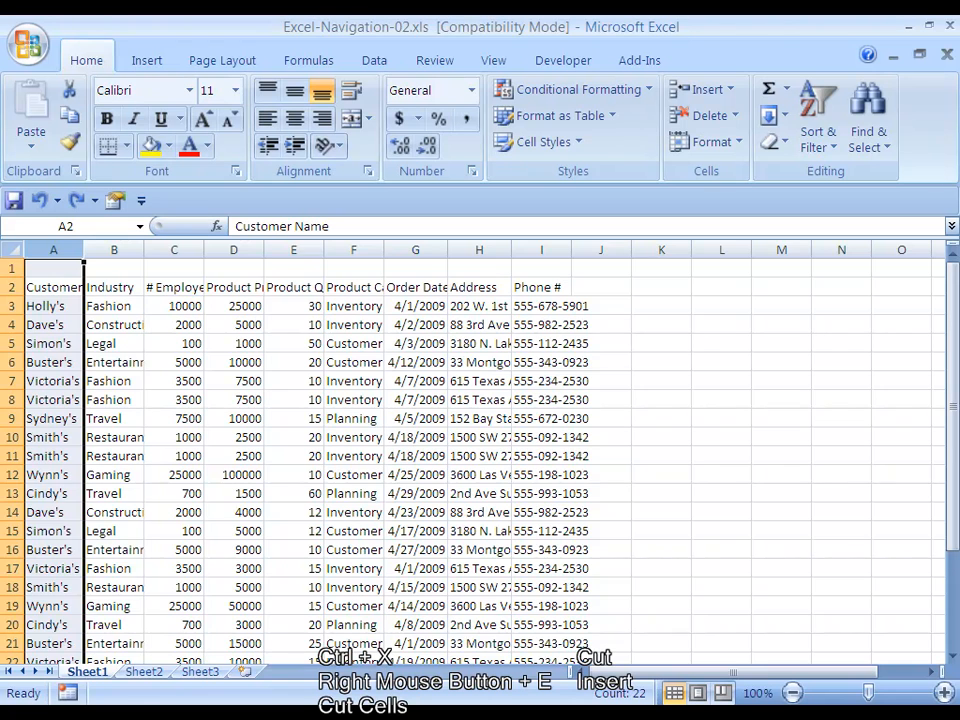
key("ctrl+z")
key("ctrl+Home")
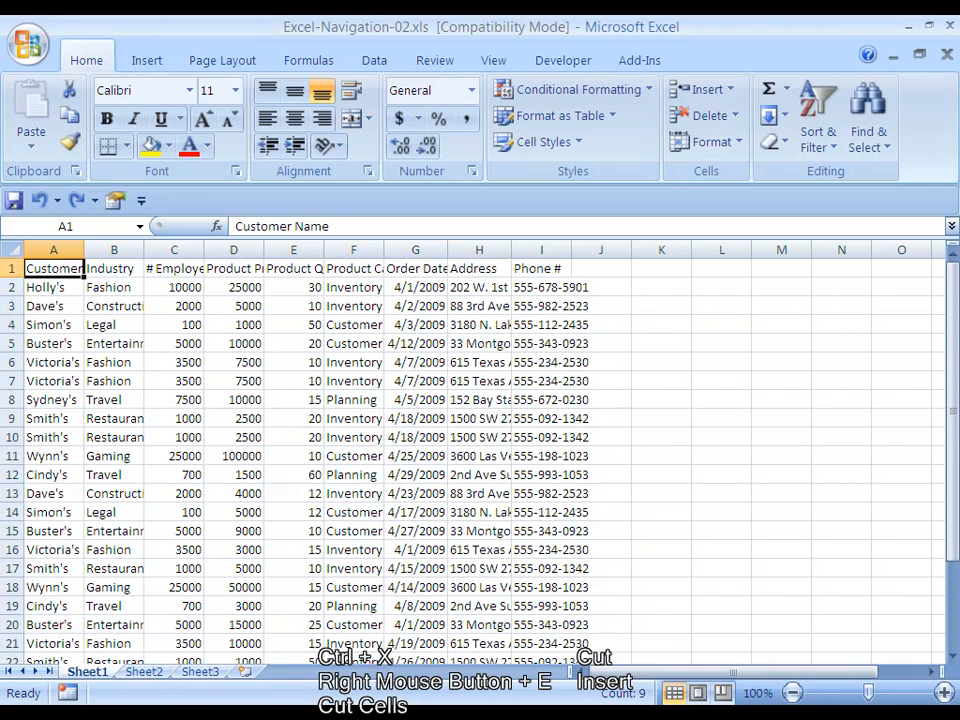